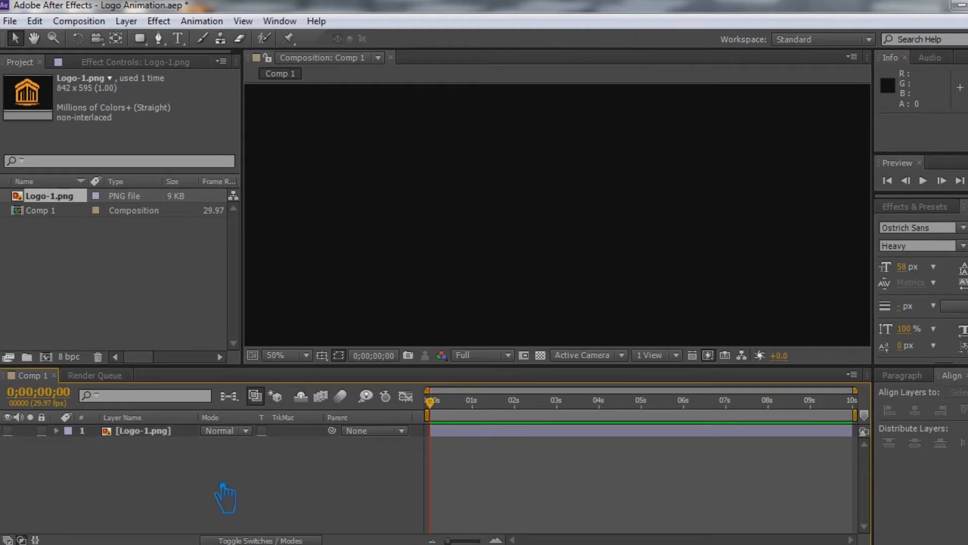
Create a new solid layer named Saber in Comp 1.
right_click(195, 460)
mouse_move(406, 297)
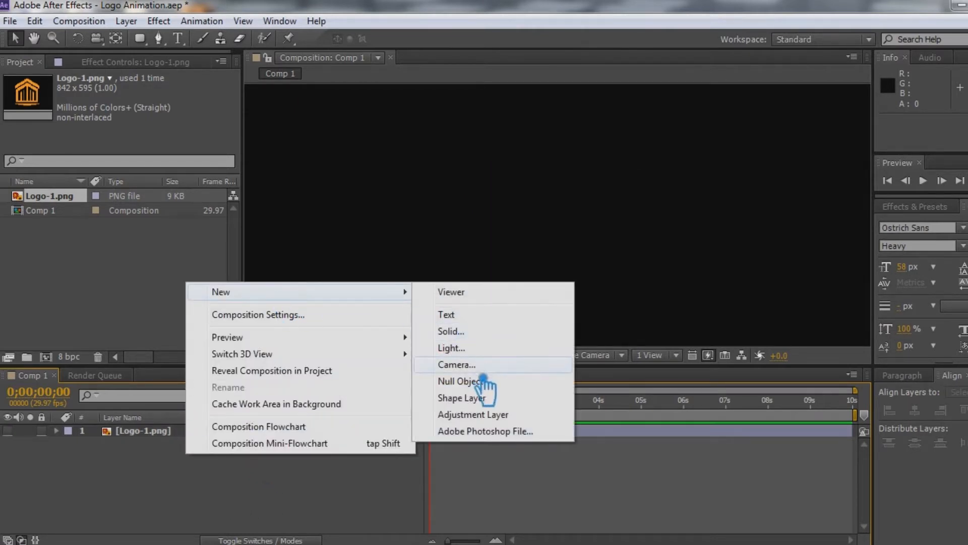
click(474, 332)
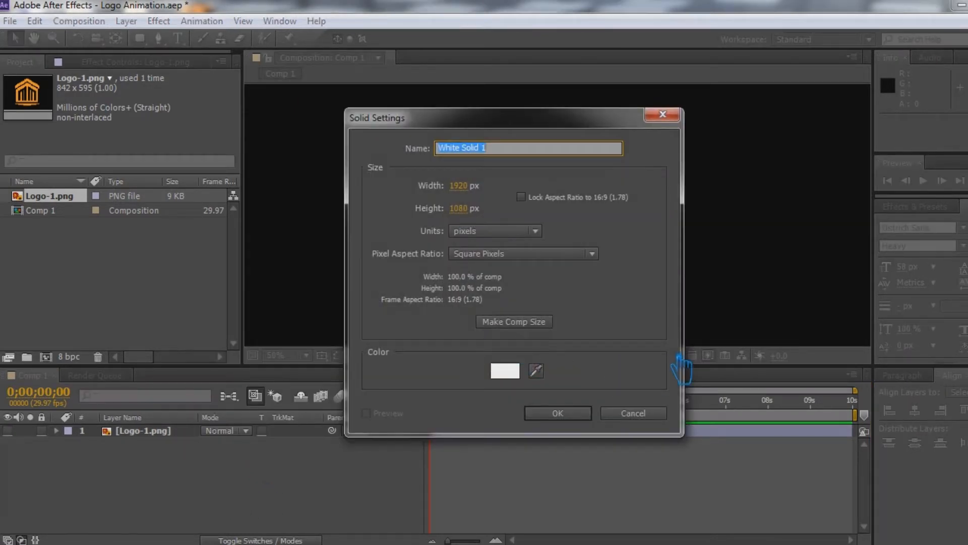
text(Saber)
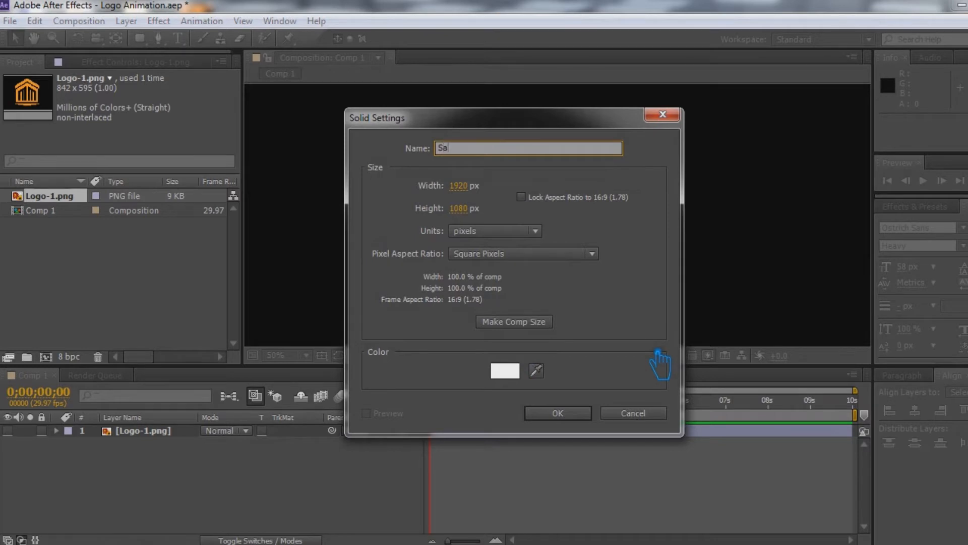
click(575, 414)
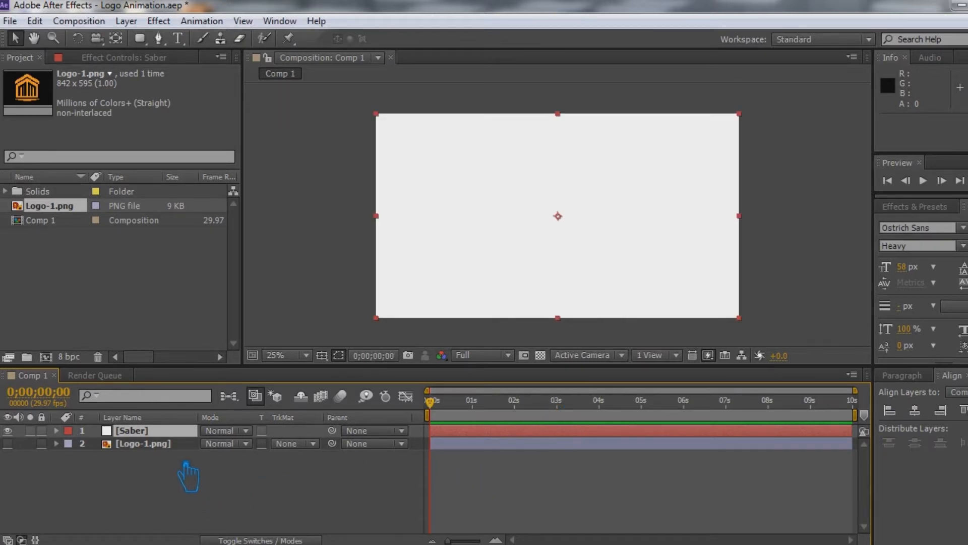
Apply the Video Copilot Saber effect to the Saber solid.
click(158, 21)
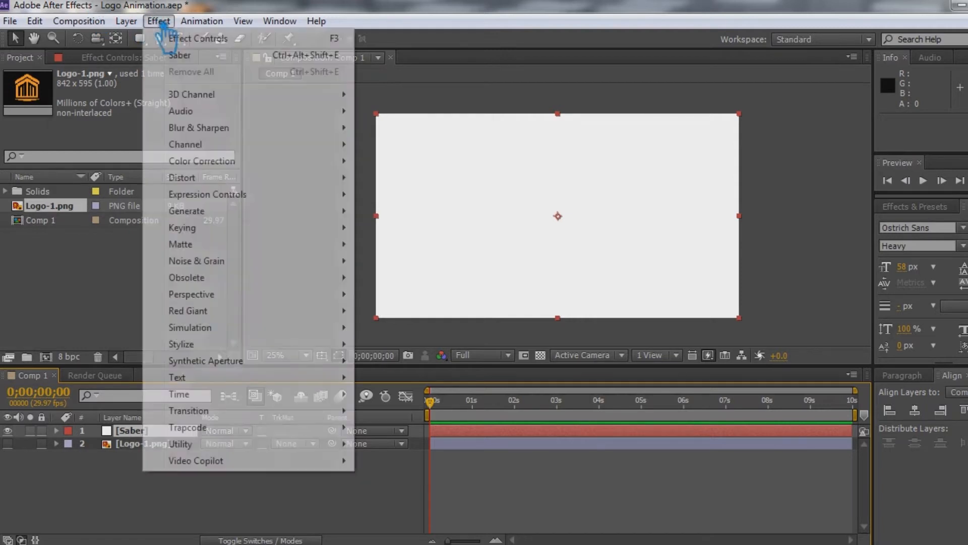
mouse_move(277, 460)
click(402, 476)
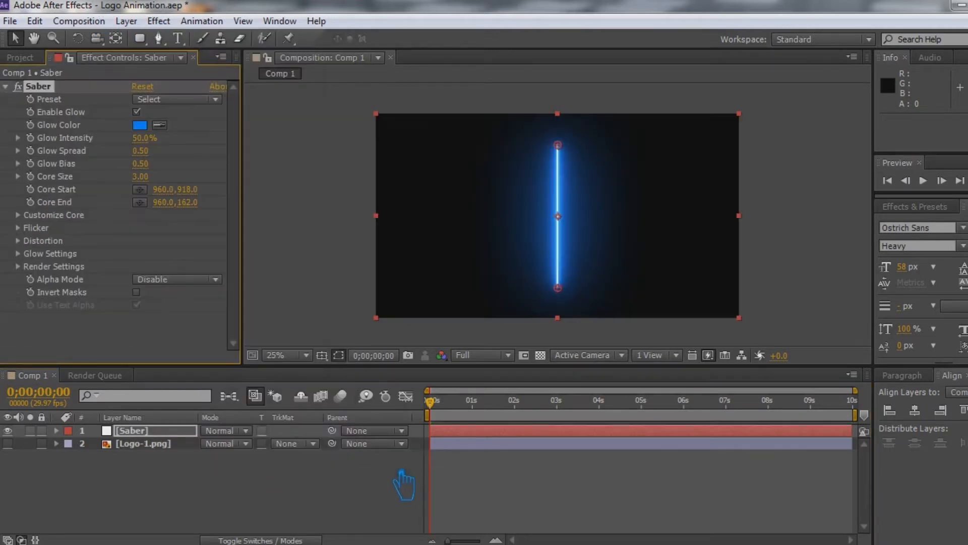
Copy Mask 1 through Mask 5 from the Logo-1.png layer and collapse that layer.
click(144, 444)
click(56, 443)
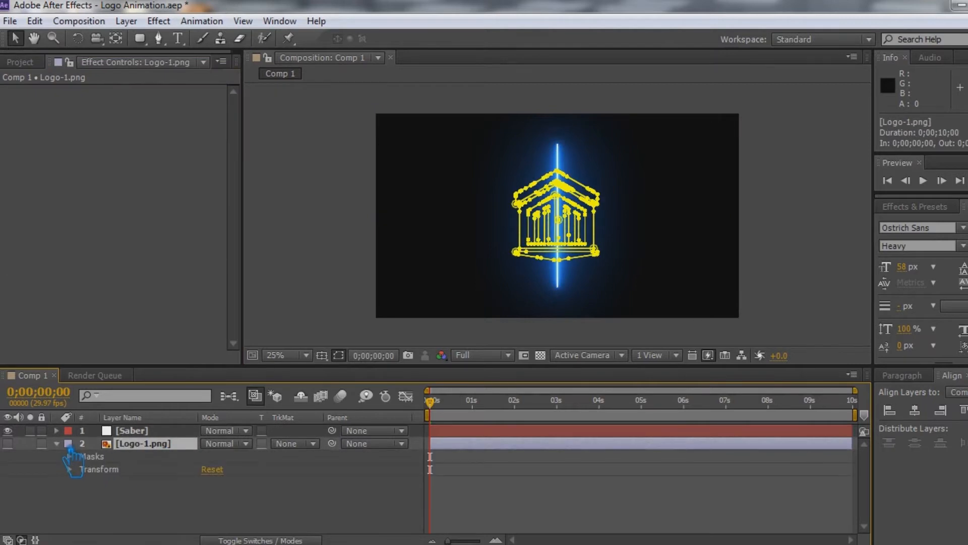
click(70, 456)
click(117, 469)
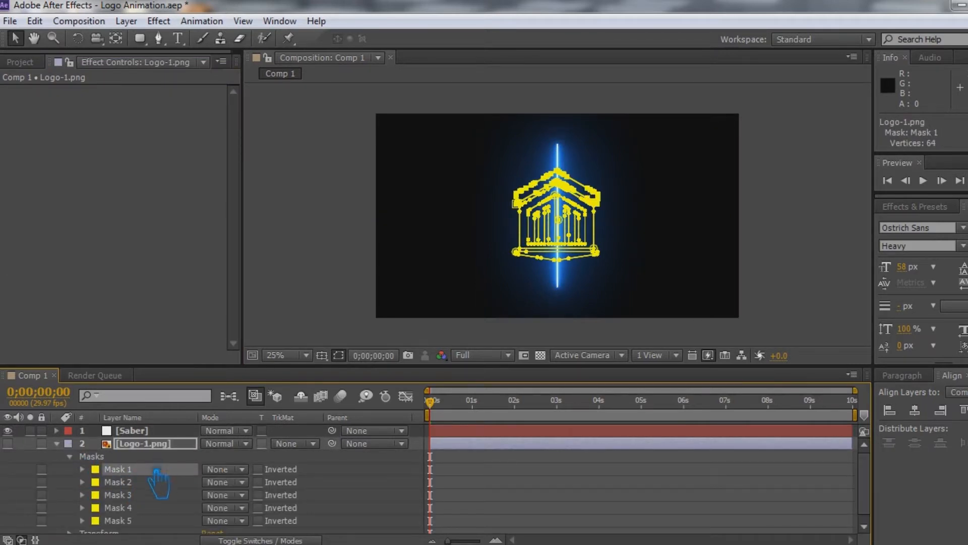
shift+click(122, 521)
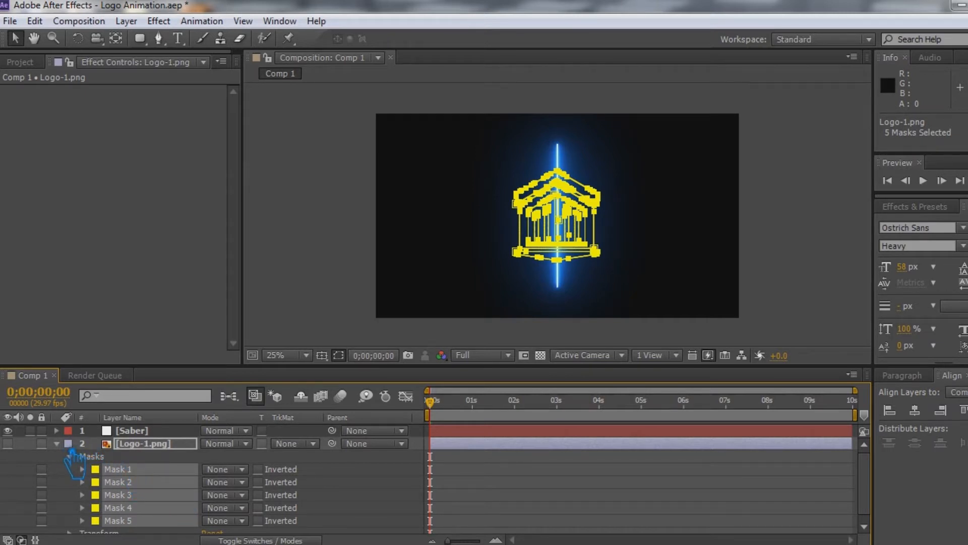
click(56, 444)
Expand the Saber layer's effect properties down to Customize Core and select the Core Type property.
click(56, 431)
click(121, 431)
click(70, 443)
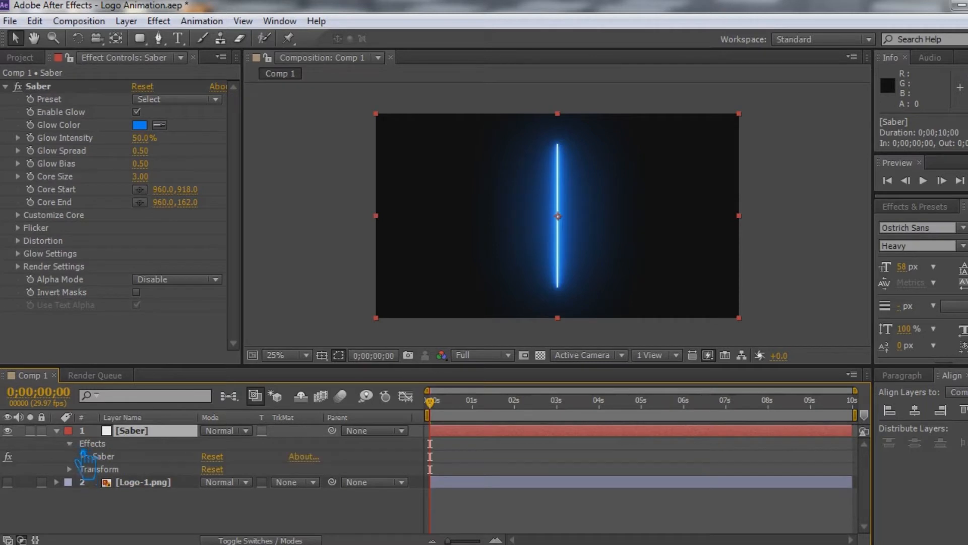
click(83, 456)
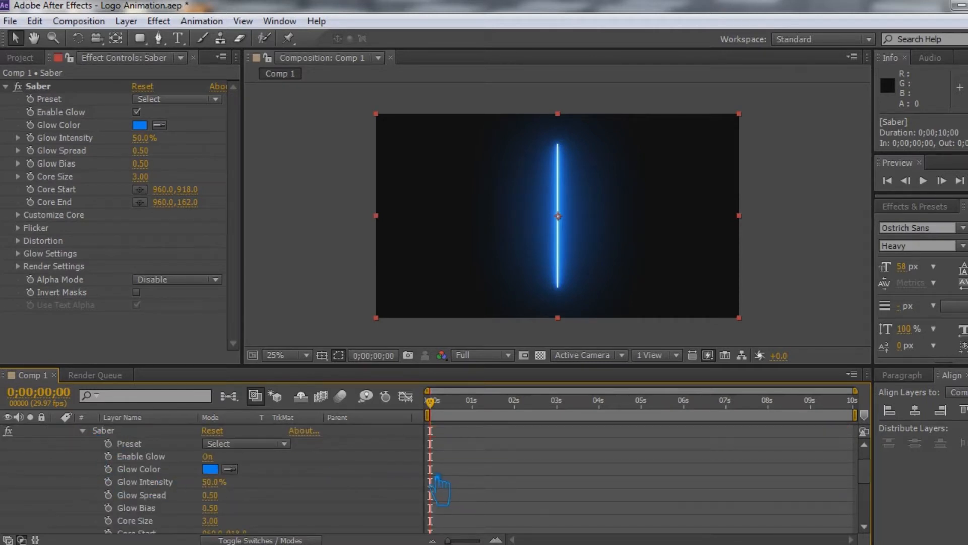
scroll(439, 489, up, 1)
scroll(313, 492, down, 3)
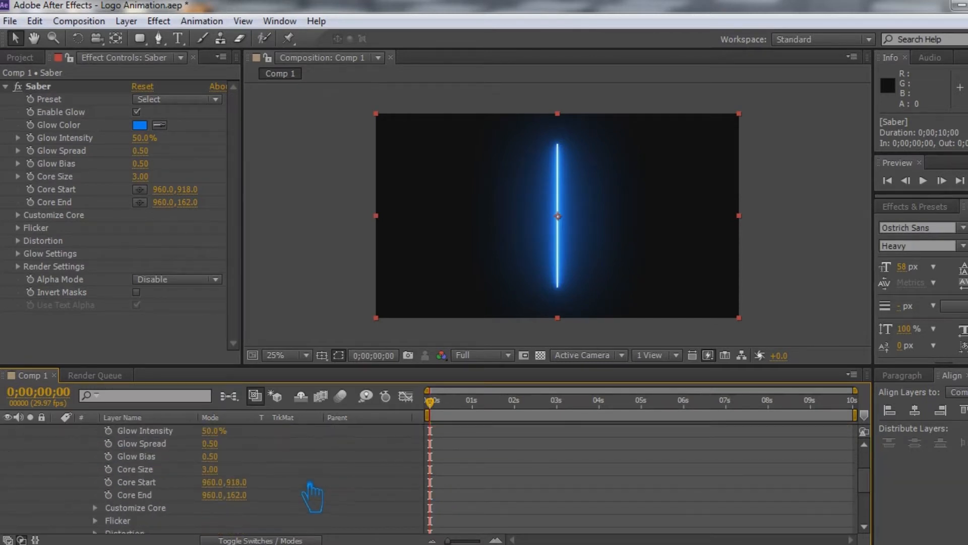
scroll(312, 492, down, 1)
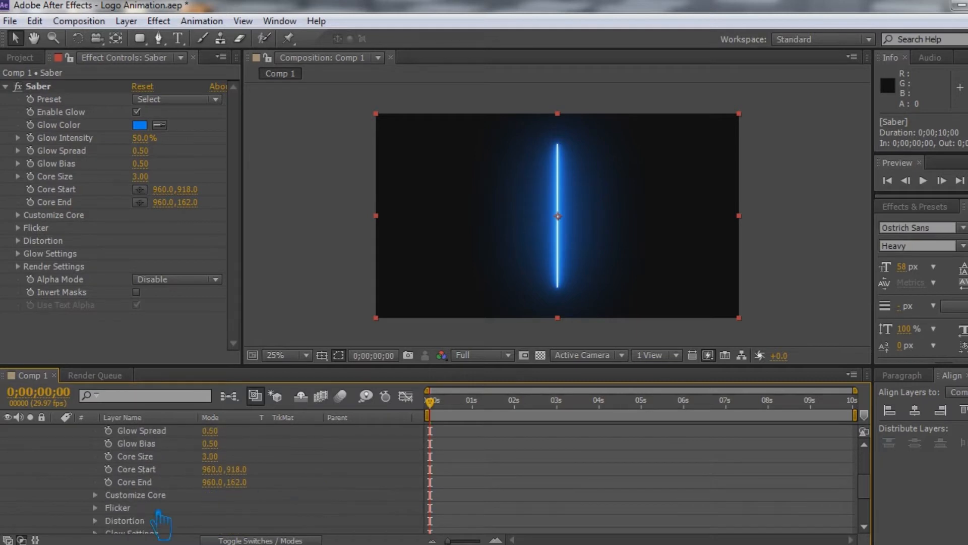
click(95, 495)
scroll(282, 499, down, 3)
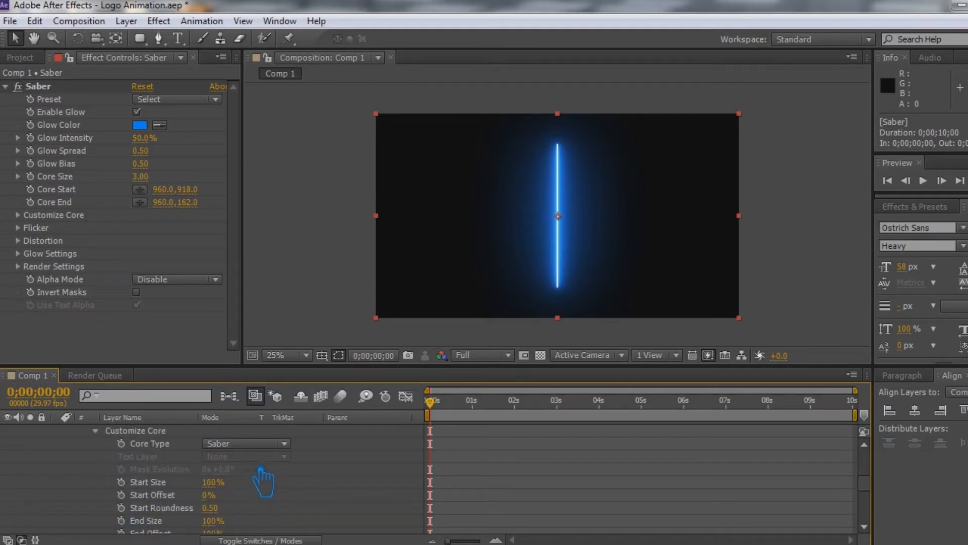
scroll(265, 474, up, 1)
click(169, 450)
click(164, 456)
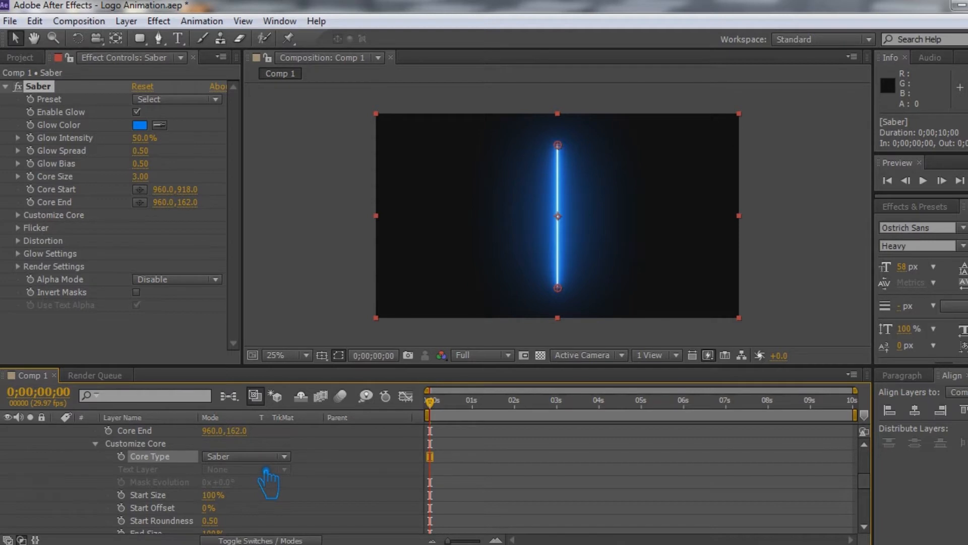
Paste the five copied logo masks onto the Saber layer.
scroll(268, 470, up, 5)
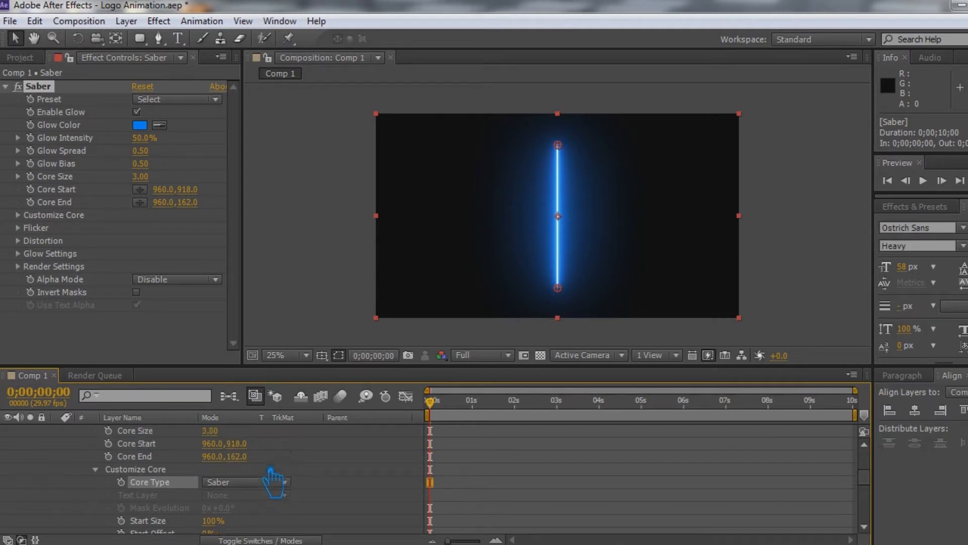
click(151, 435)
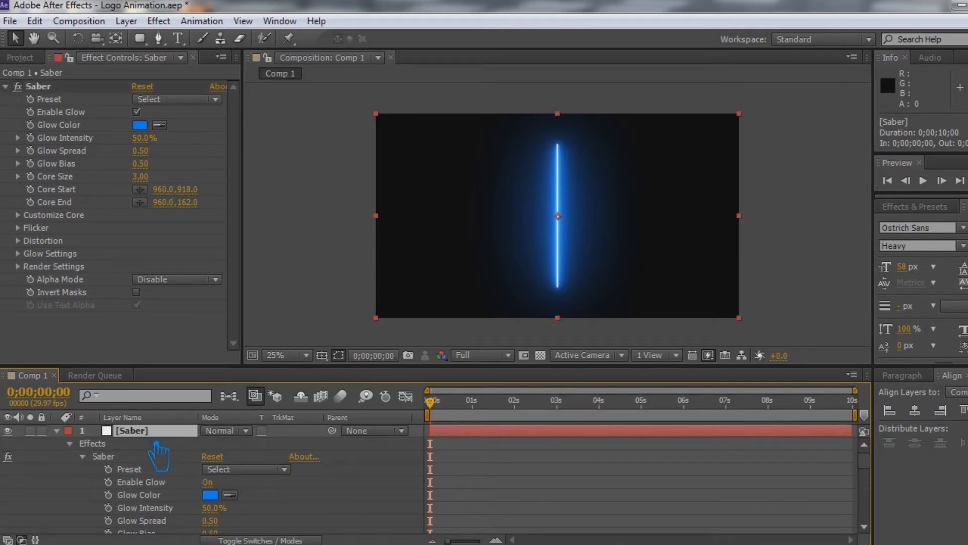
key(ctrl+v)
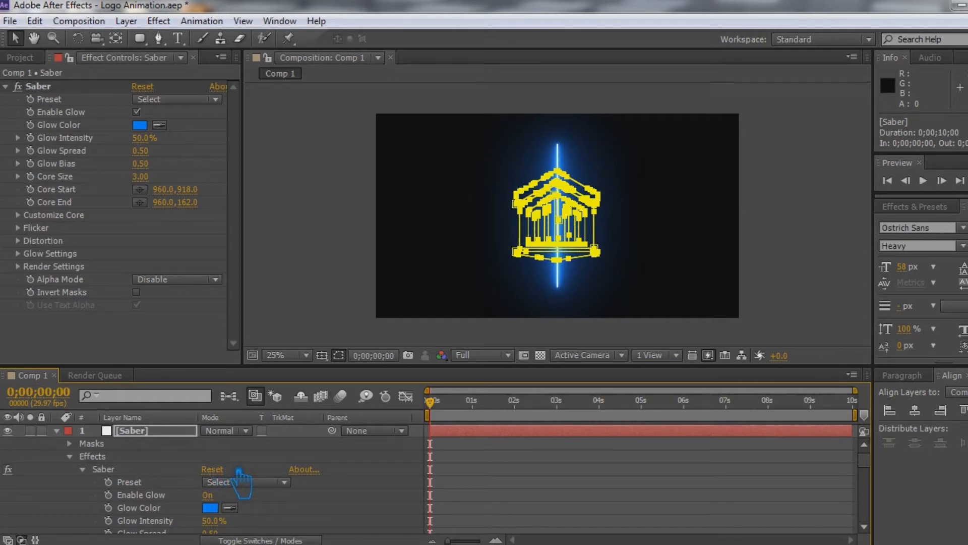
key(ctrl+z)
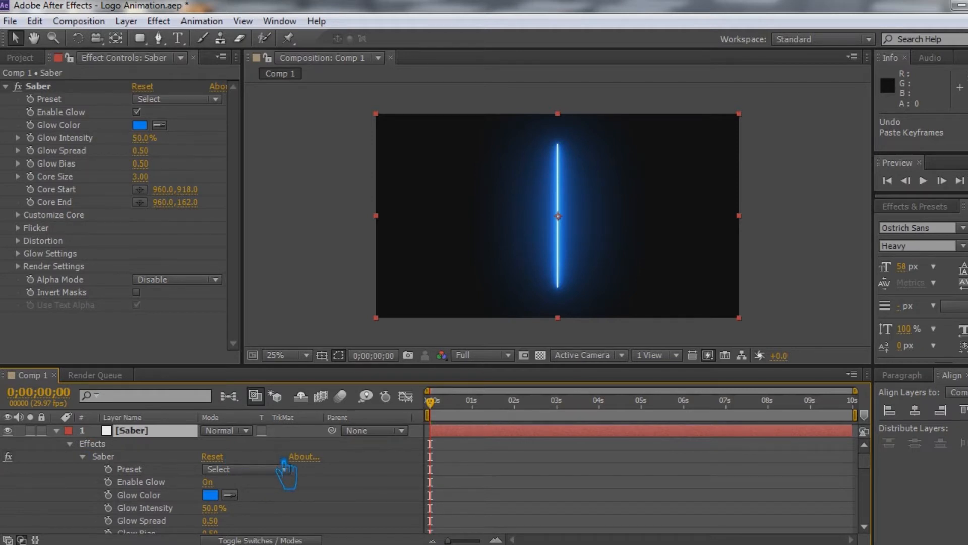
key(ctrl+v)
Set the Saber effect's Core Type to Layer Masks.
scroll(285, 484, down, 5)
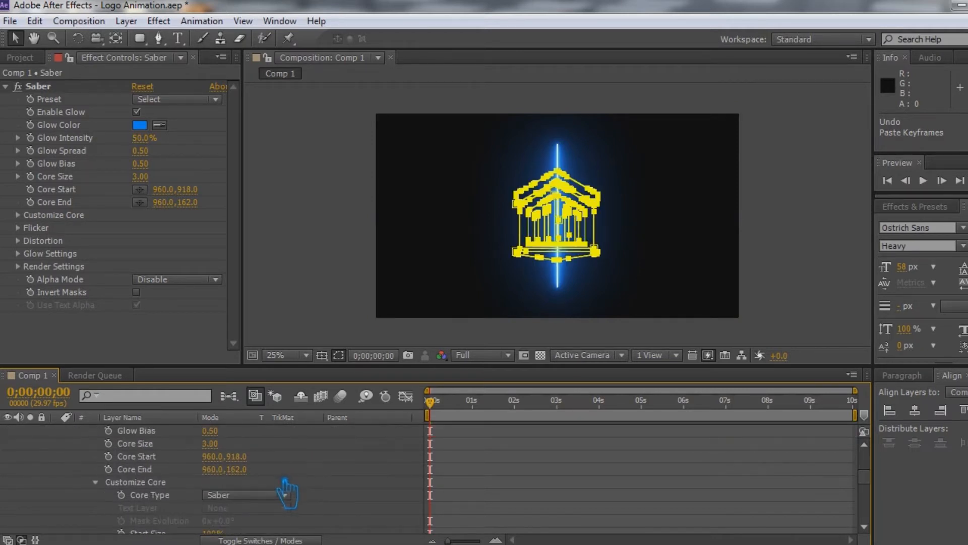
click(247, 472)
click(283, 502)
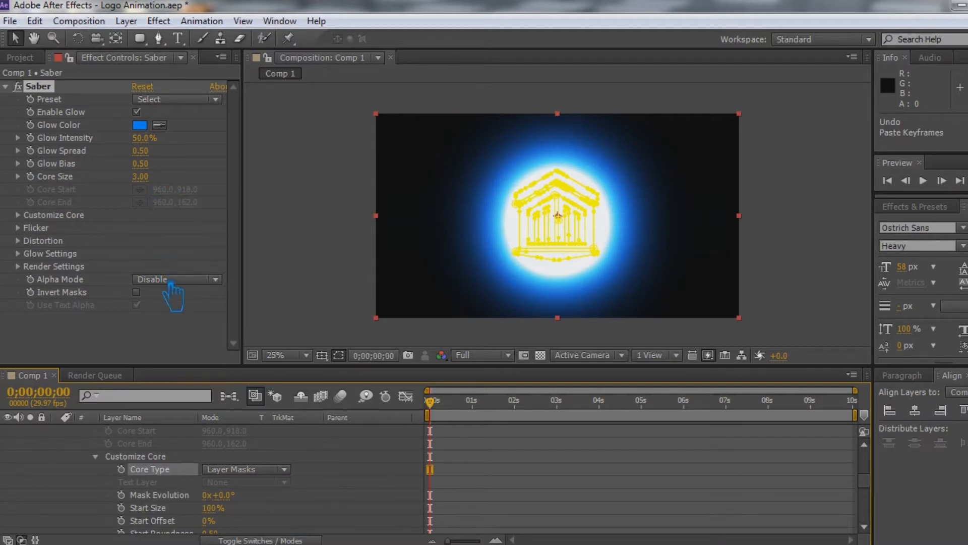
Reduce the Saber effect's Core Size to 0.90 and inspect the glowing logo outline up close.
drag(142, 177, 146, 190)
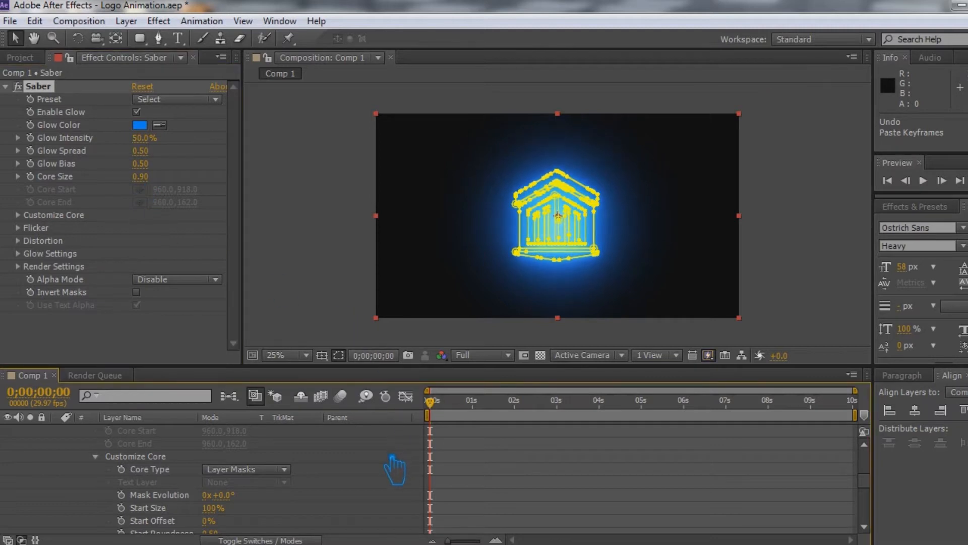
click(307, 310)
scroll(701, 239, up, 5)
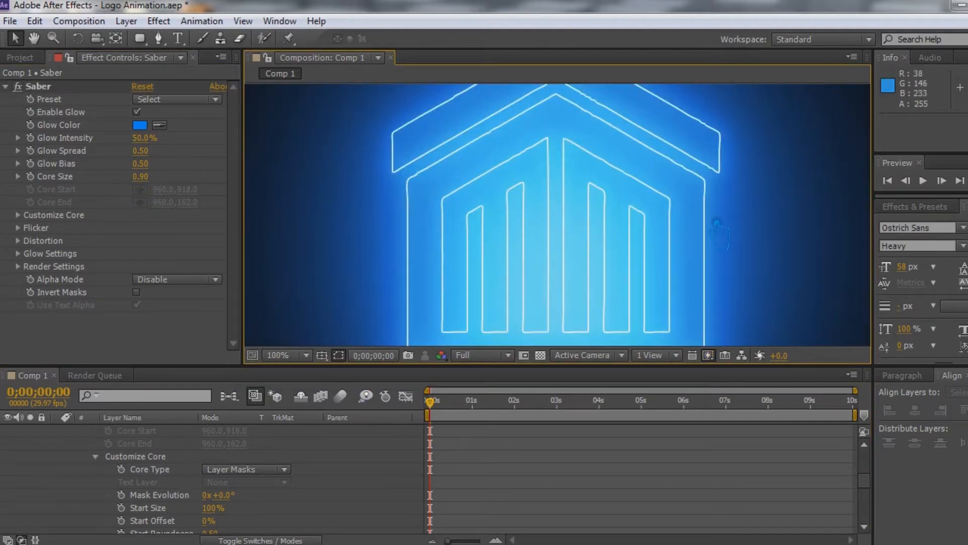
scroll(732, 231, down, 1)
scroll(764, 218, up, 1)
scroll(765, 217, down, 2)
scroll(769, 223, up, 1)
scroll(769, 223, down, 1)
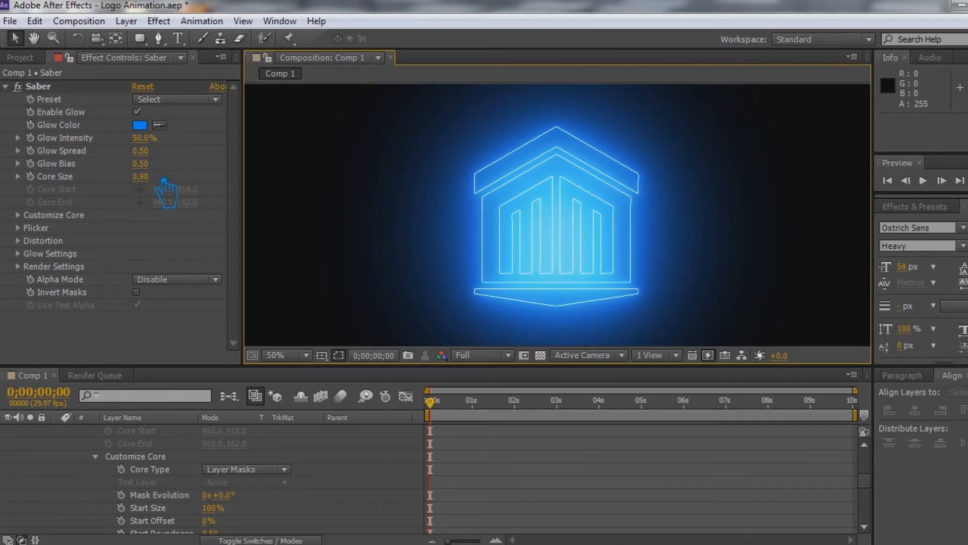
Set the Saber effect's Core Size to 1 and deselect the layer to check the outline.
click(142, 177)
text(1)
key(Return)
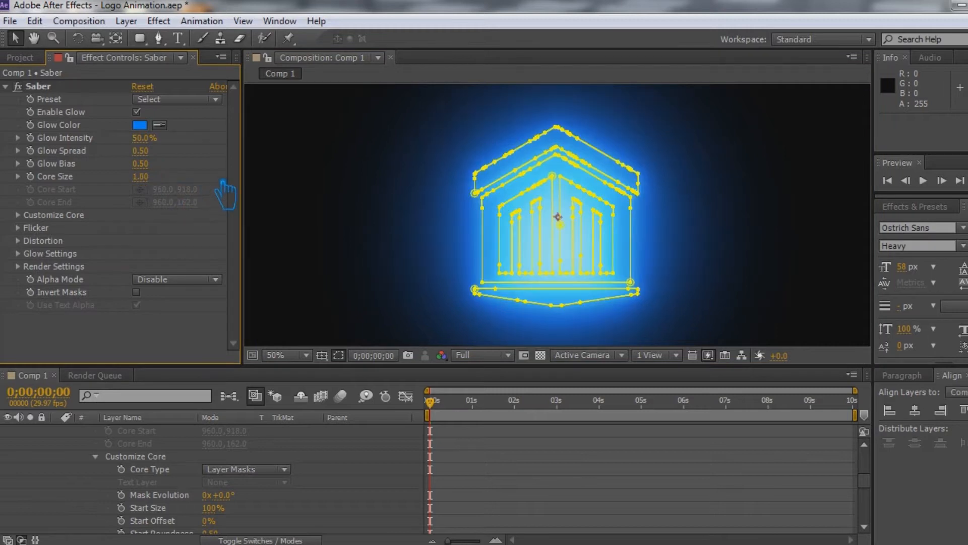
click(379, 459)
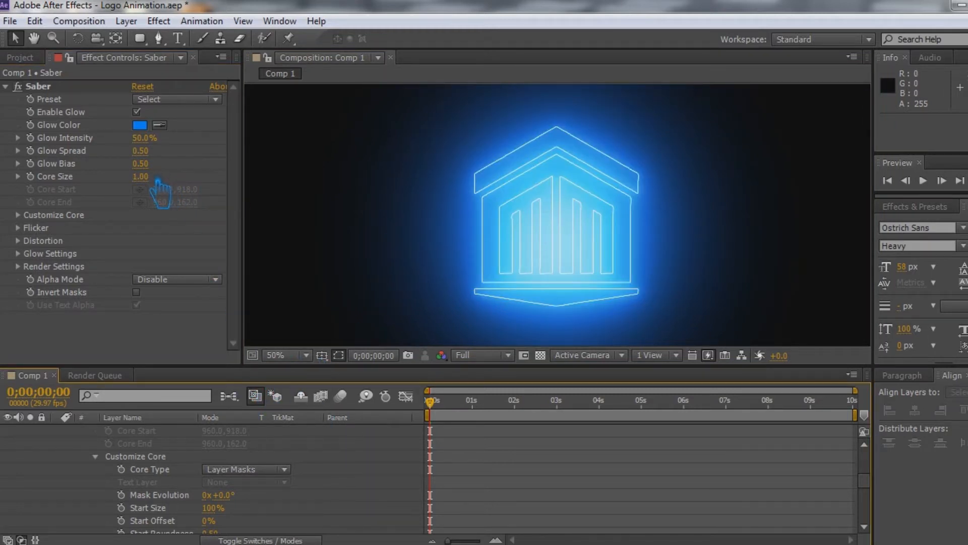
Set the Saber effect's Core Size to 2.10 and lower its Glow Intensity to 5%.
drag(150, 143, 160, 185)
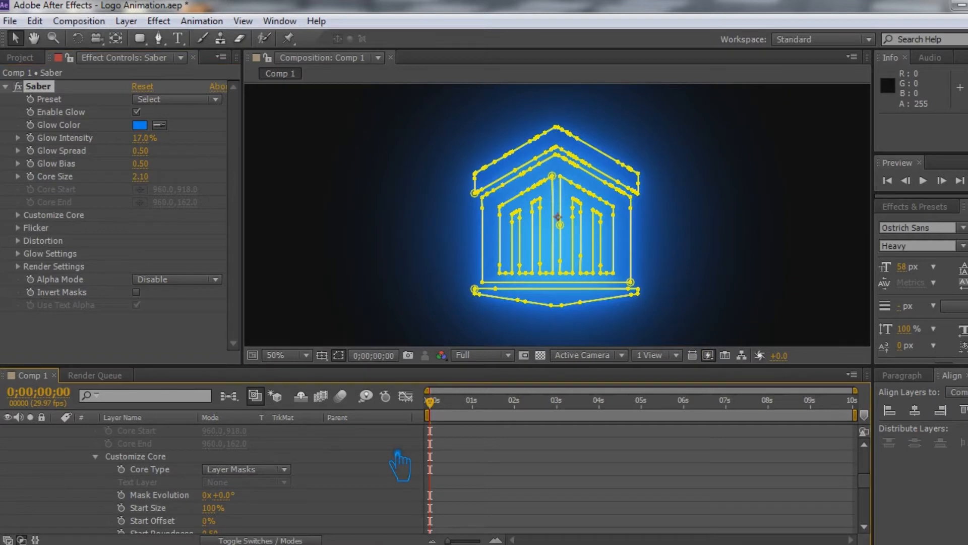
click(391, 498)
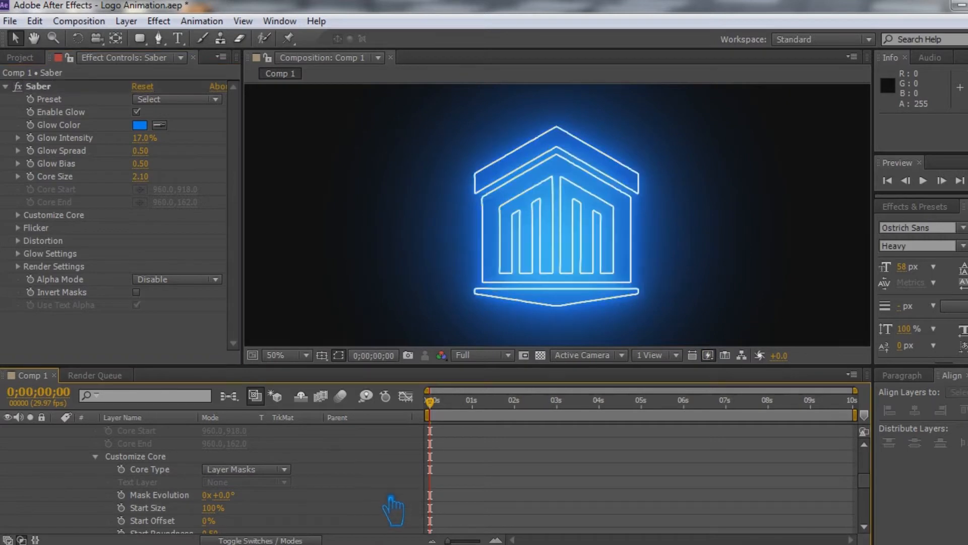
mouse_move(150, 138)
mouse_down()
mouse_move(144, 150)
mouse_move(149, 144)
mouse_up()
click(396, 467)
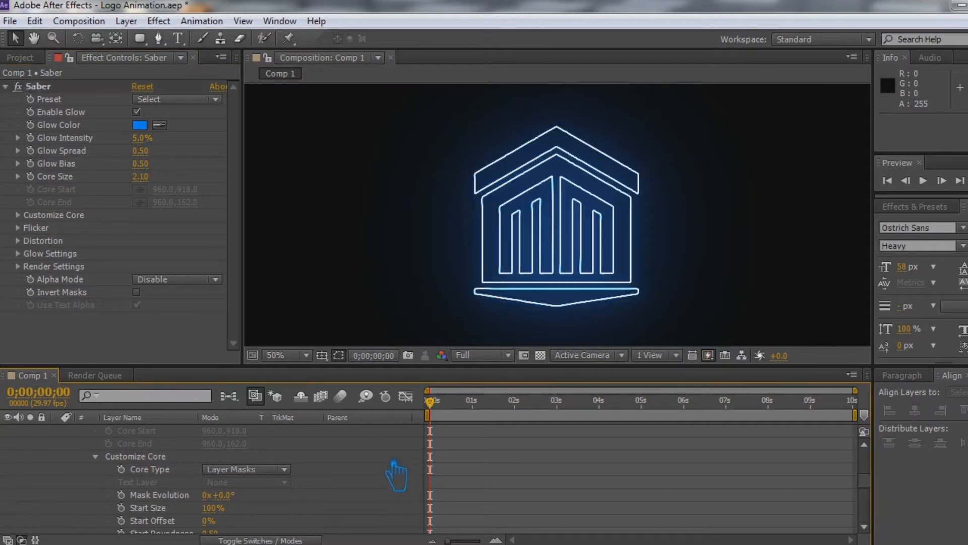
Raise the Saber effect's Glow Spread to 2.00 and its Glow Intensity to 19%.
drag(140, 150, 237, 164)
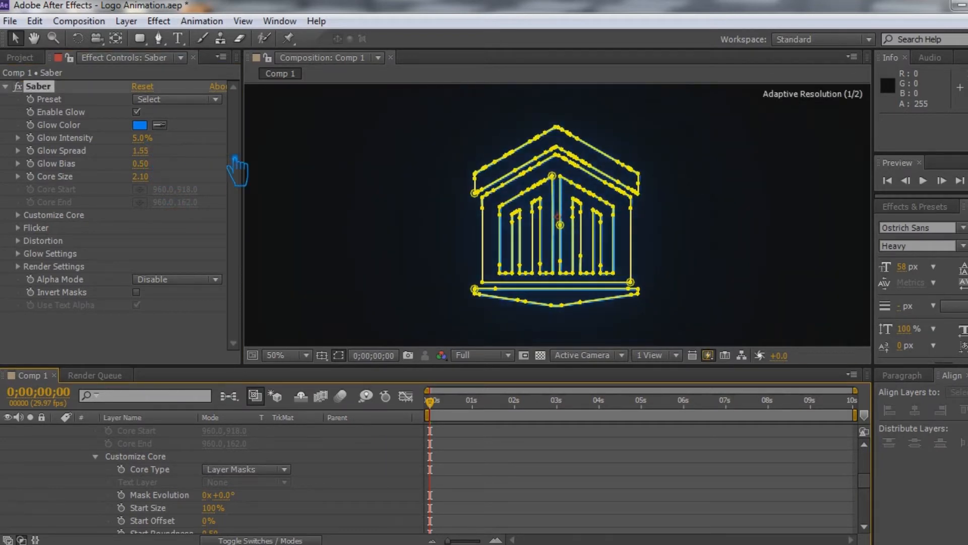
drag(145, 139, 168, 167)
click(388, 456)
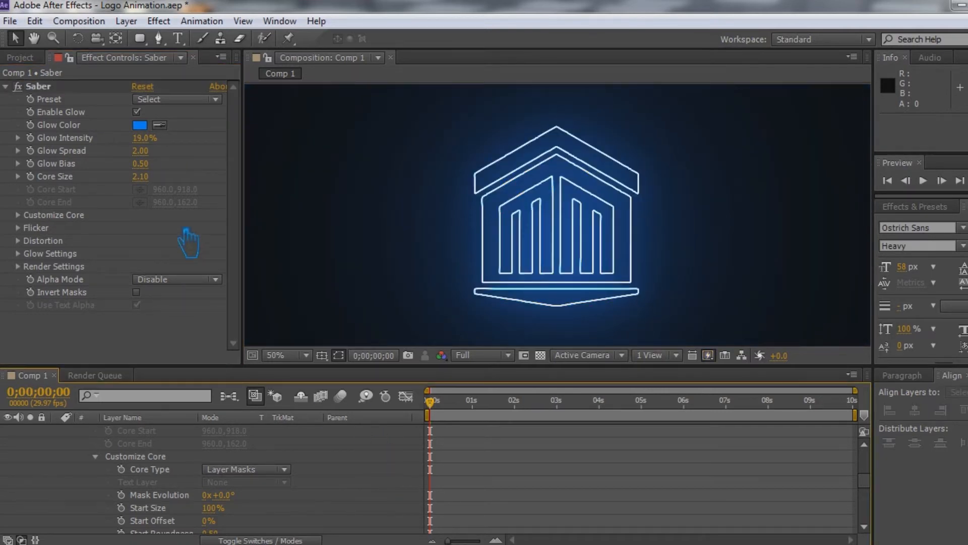
Adjust the Saber glow to Glow Intensity 38%, Glow Spread 0.09, Glow Bias 0.15 and Core Size 0.90.
drag(149, 138, 14, 174)
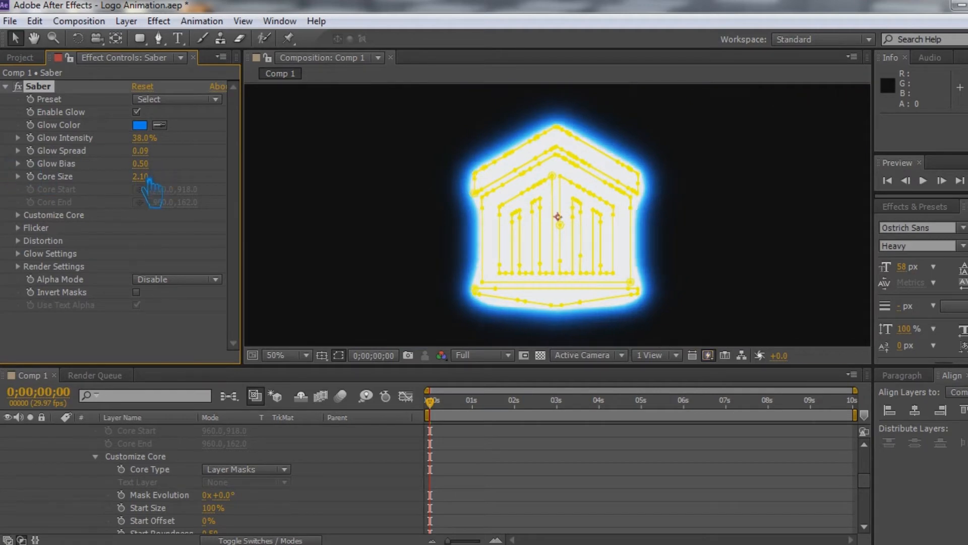
drag(152, 183, 143, 191)
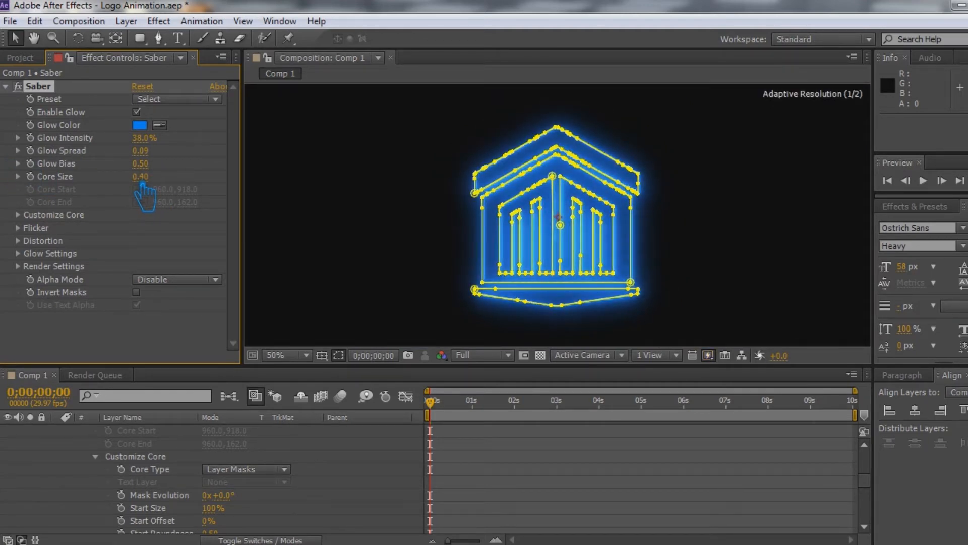
click(380, 485)
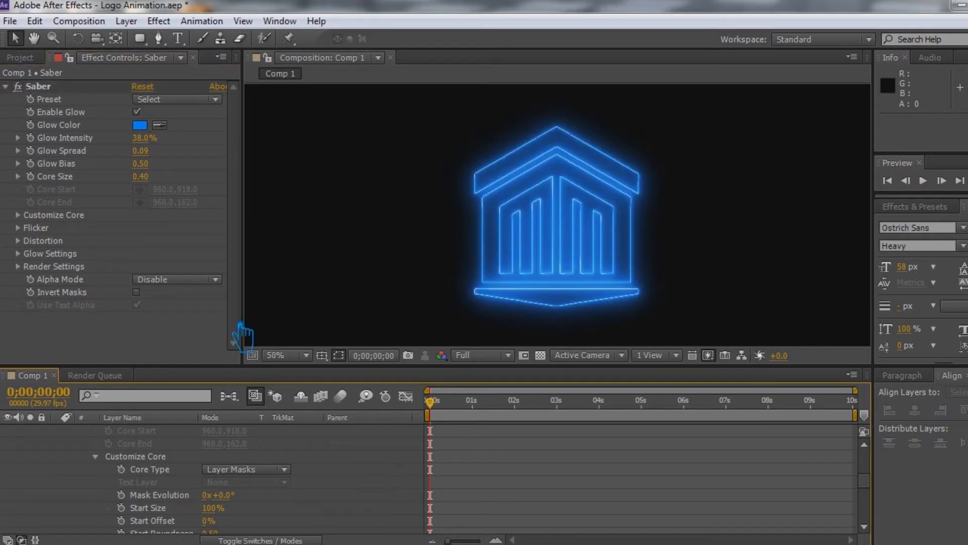
drag(151, 166, 159, 183)
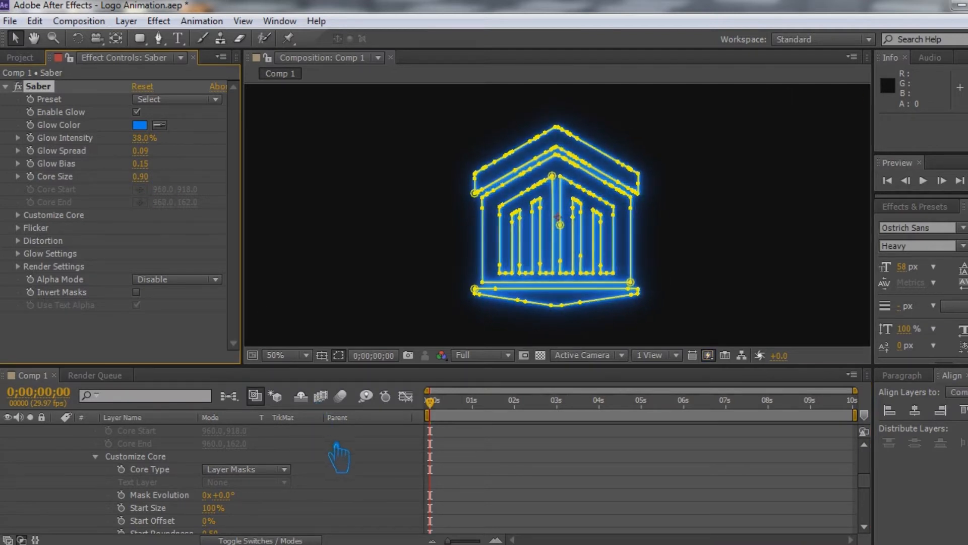
Set the Saber effect's Core Size to 1.00 and its Glow Bias to 0.10.
drag(151, 178, 158, 177)
click(359, 481)
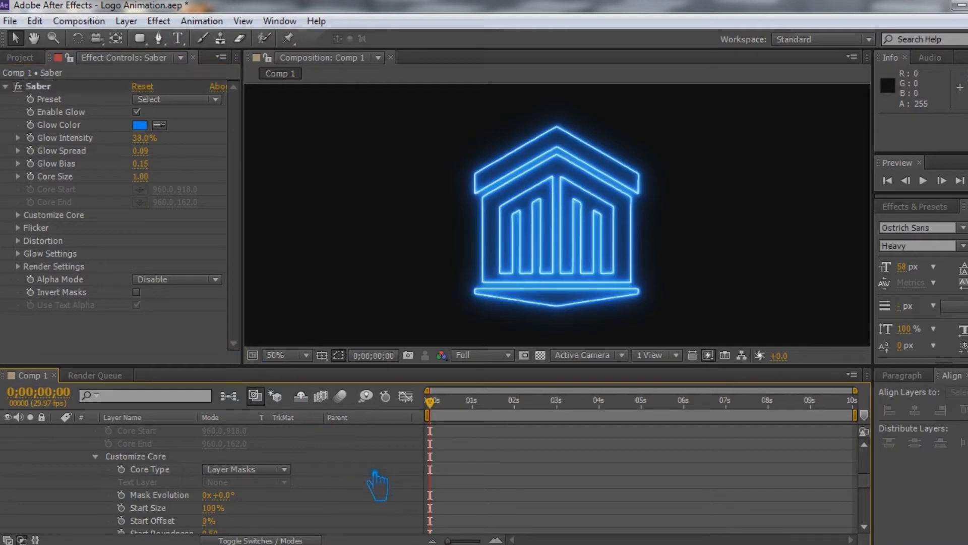
click(141, 163)
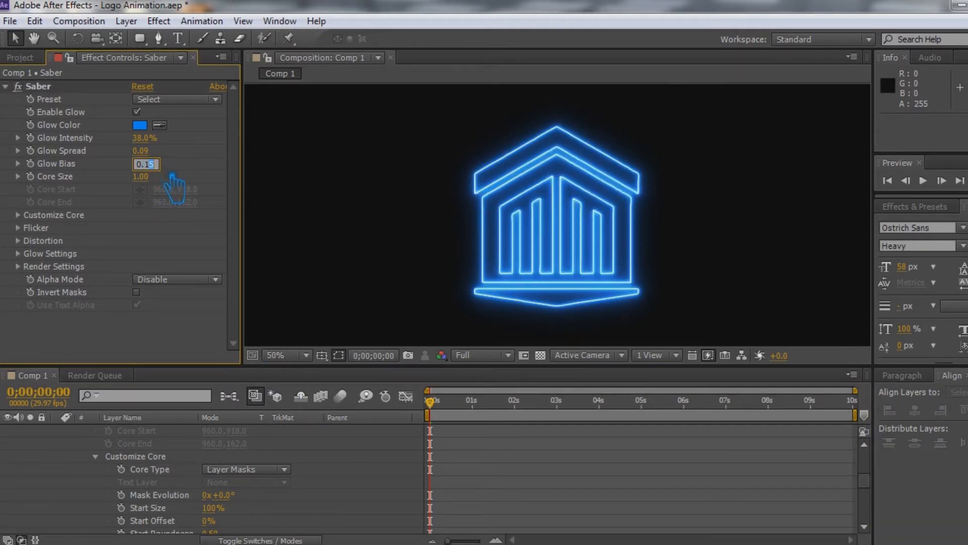
text(0.1)
key(Return)
click(381, 477)
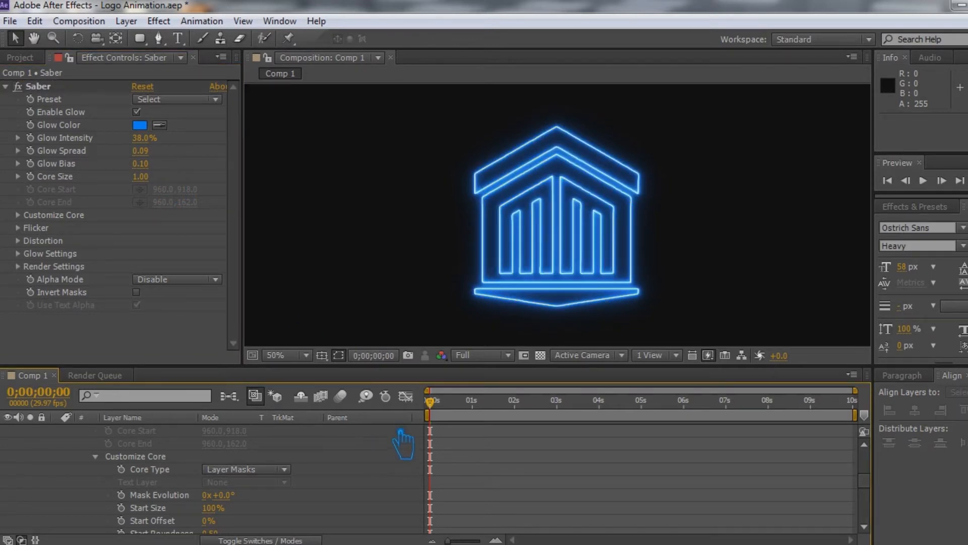
Set the Saber effect's Glow Spread to 0.10.
click(142, 150)
text(0.1)
key(Return)
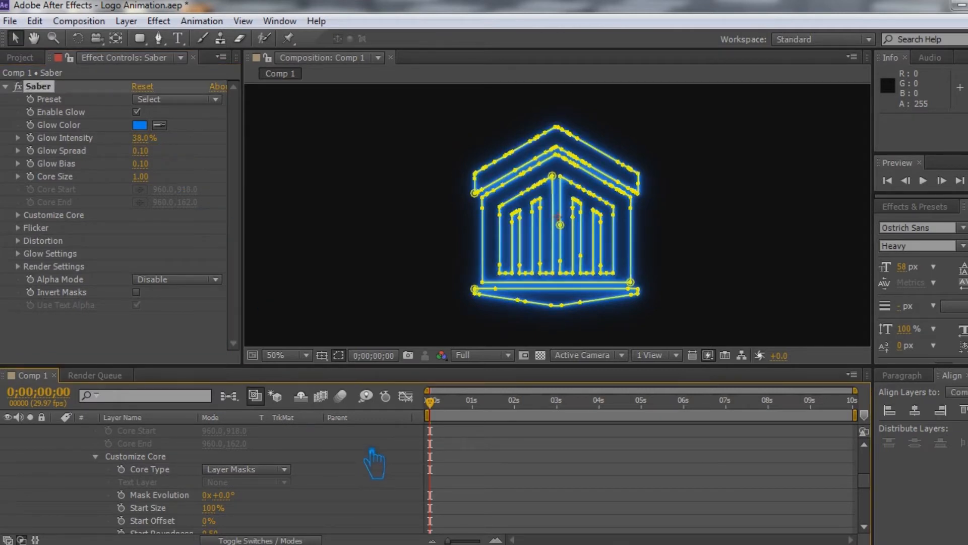
Try a Glow Spread of 0.20 on the Saber effect, then undo that change.
click(156, 151)
double_click(158, 152)
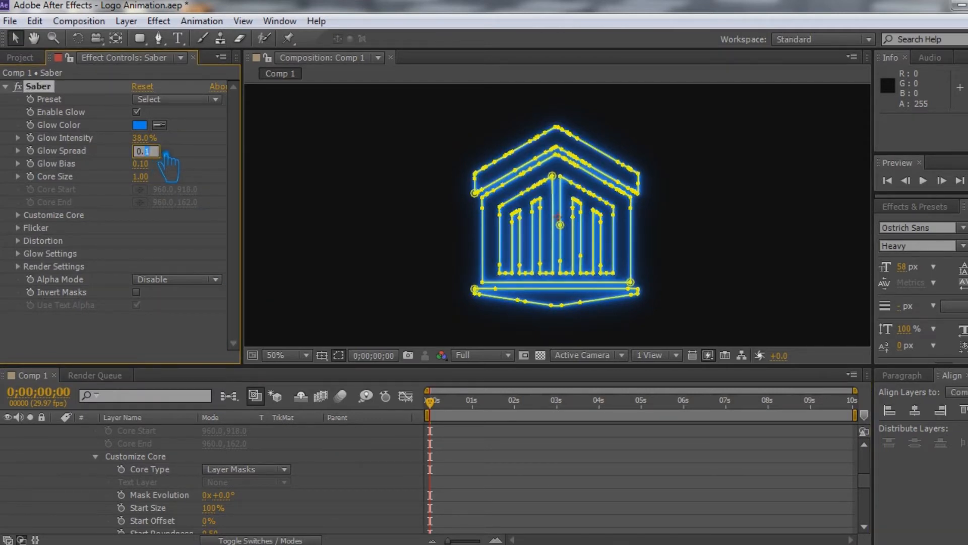
text(2)
key(Return)
click(359, 469)
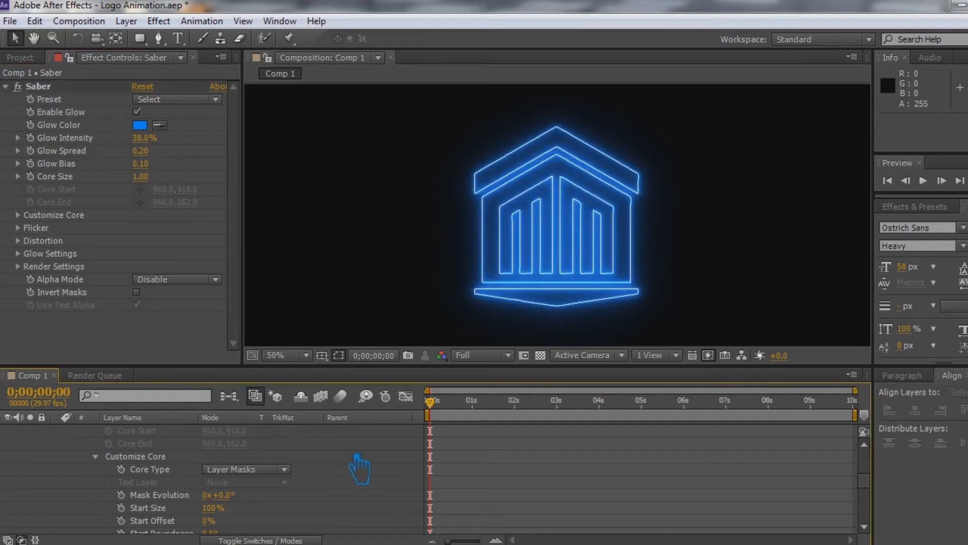
key(ctrl+z)
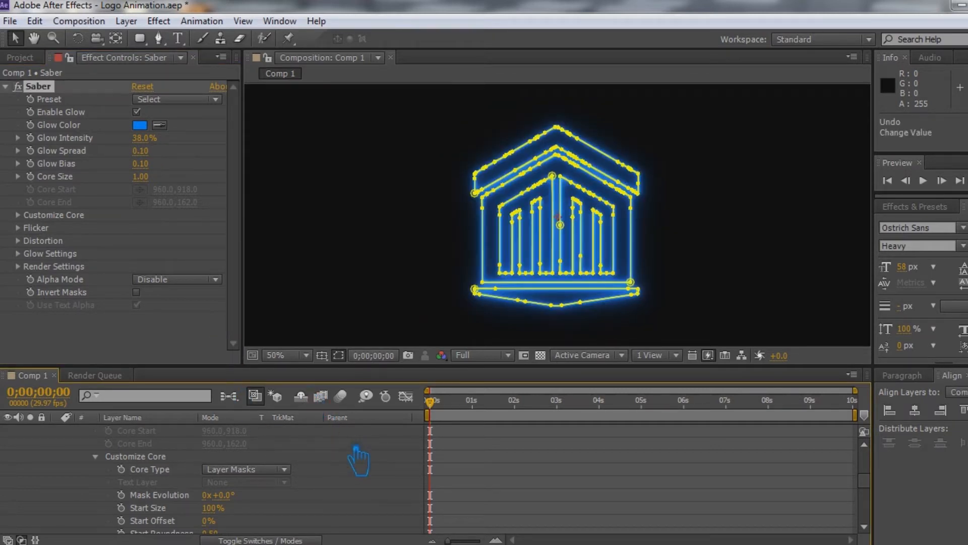
Change the Saber effect's Glow Color to orange and save the project.
click(213, 359)
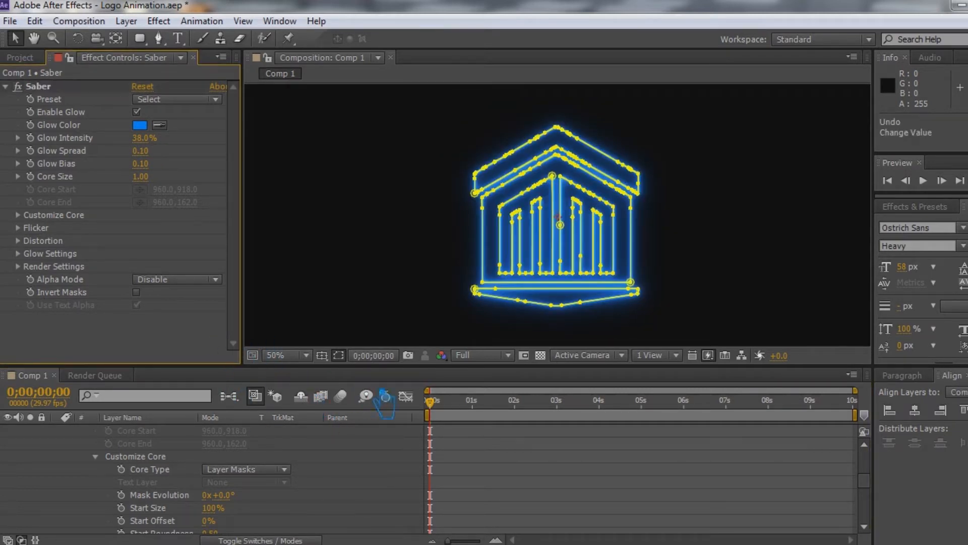
scroll(376, 501, up, 3)
scroll(358, 494, down, 3)
scroll(356, 489, down, 1)
scroll(353, 486, up, 5)
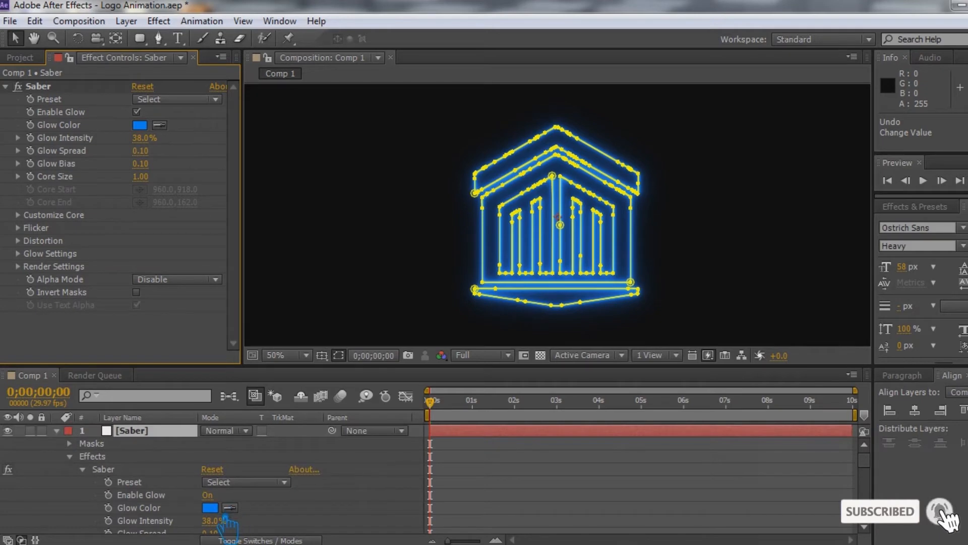
click(210, 508)
drag(269, 274, 277, 275)
mouse_move(189, 151)
mouse_down()
mouse_move(179, 117)
mouse_move(201, 153)
mouse_up()
click(377, 105)
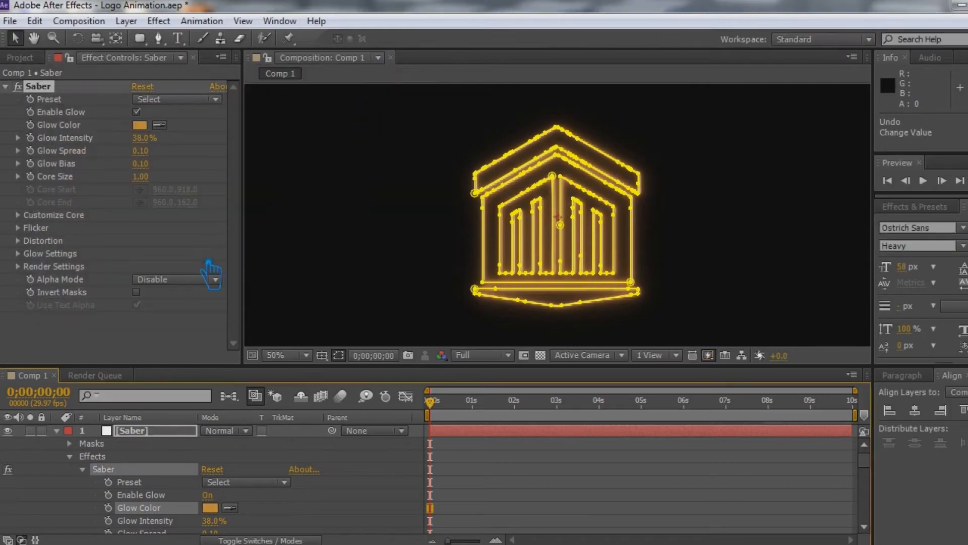
click(401, 485)
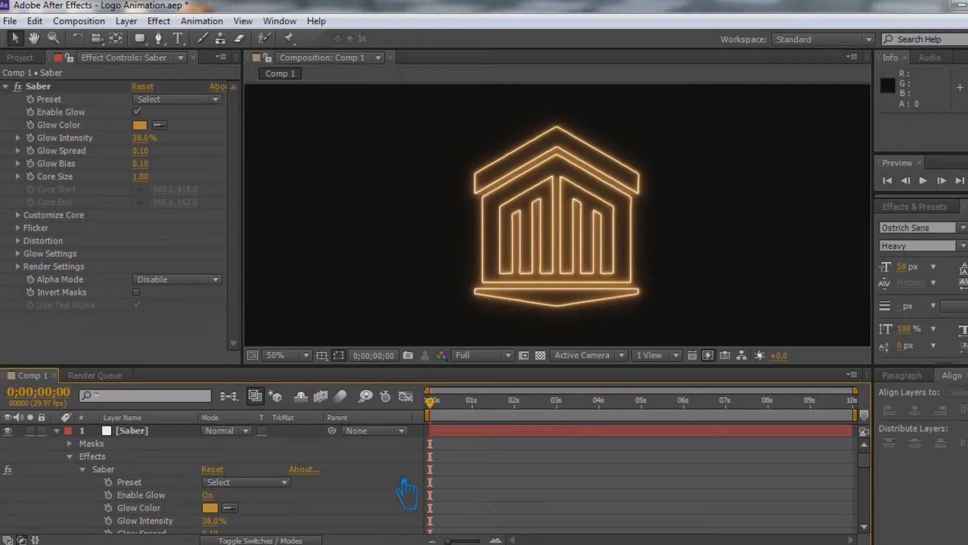
click(57, 430)
key(ctrl+s)
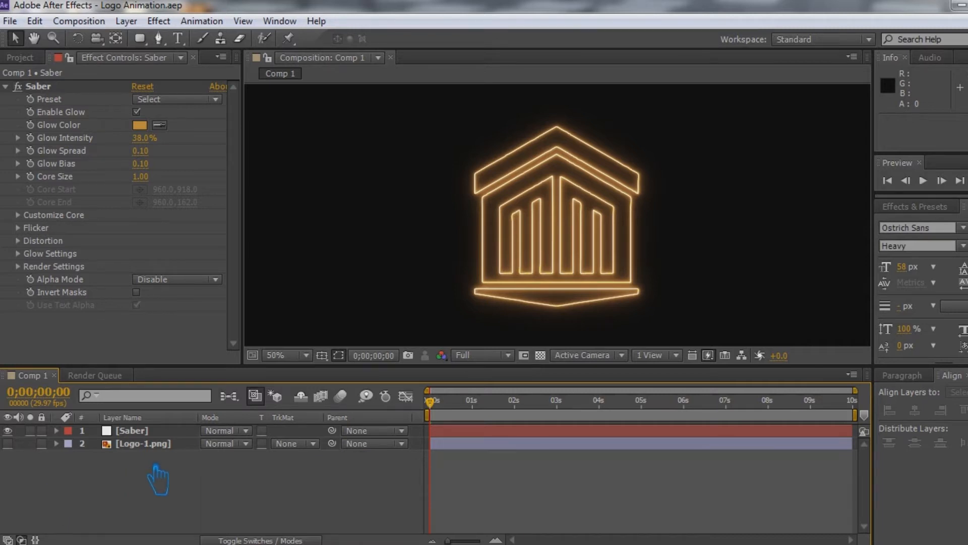
Add an End Offset keyframe at 100% to the Saber effect's core at 0;00;04;01.
click(57, 431)
scroll(313, 500, down, 10)
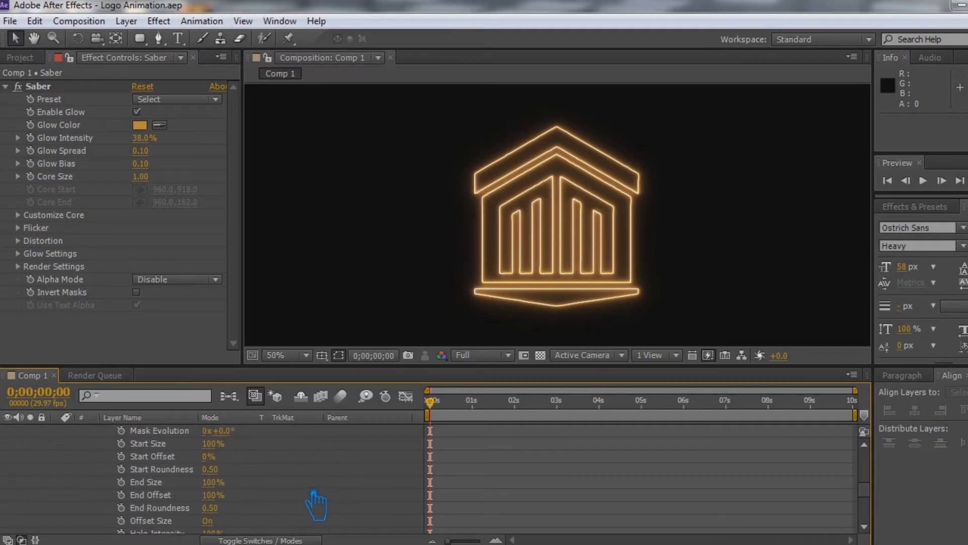
scroll(314, 504, down, 3)
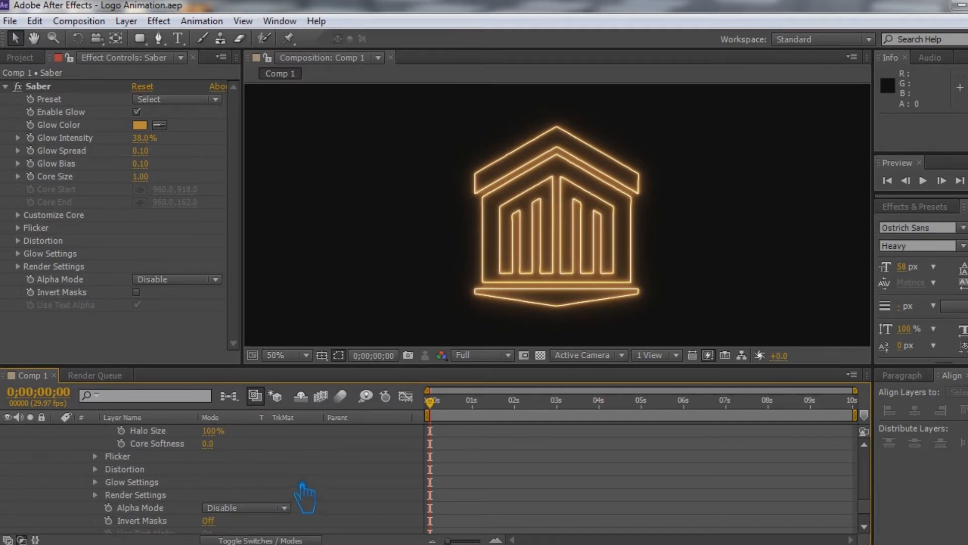
scroll(311, 482, down, 3)
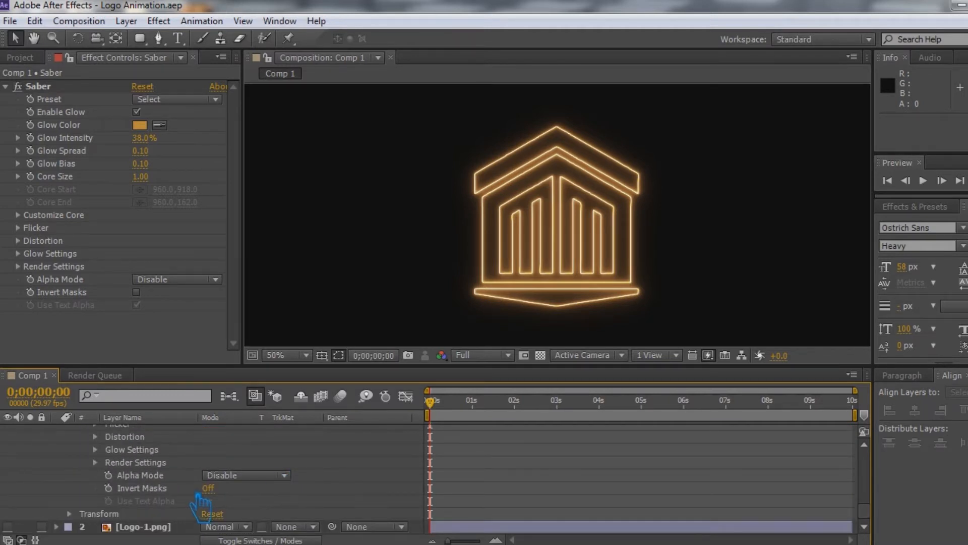
scroll(201, 503, up, 3)
scroll(196, 494, up, 6)
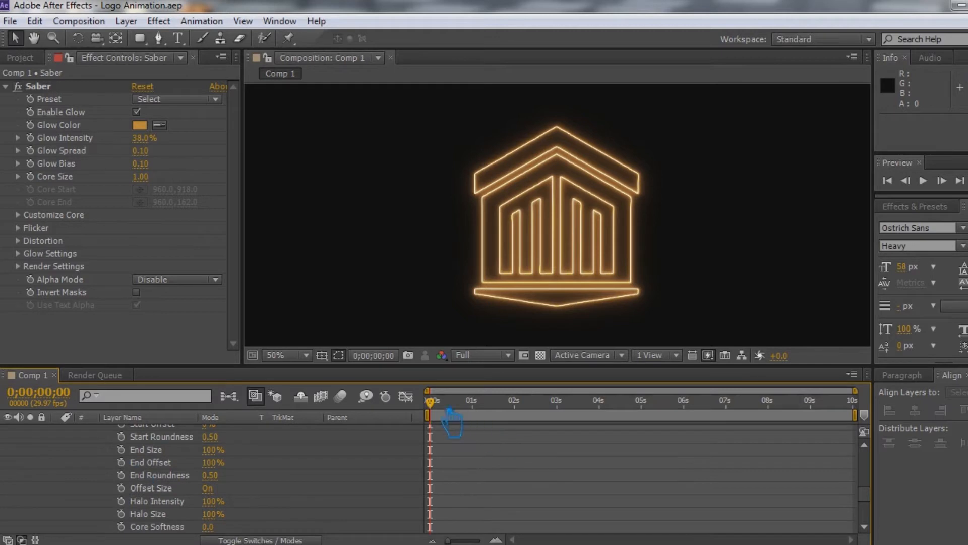
click(544, 402)
drag(594, 418, 570, 428)
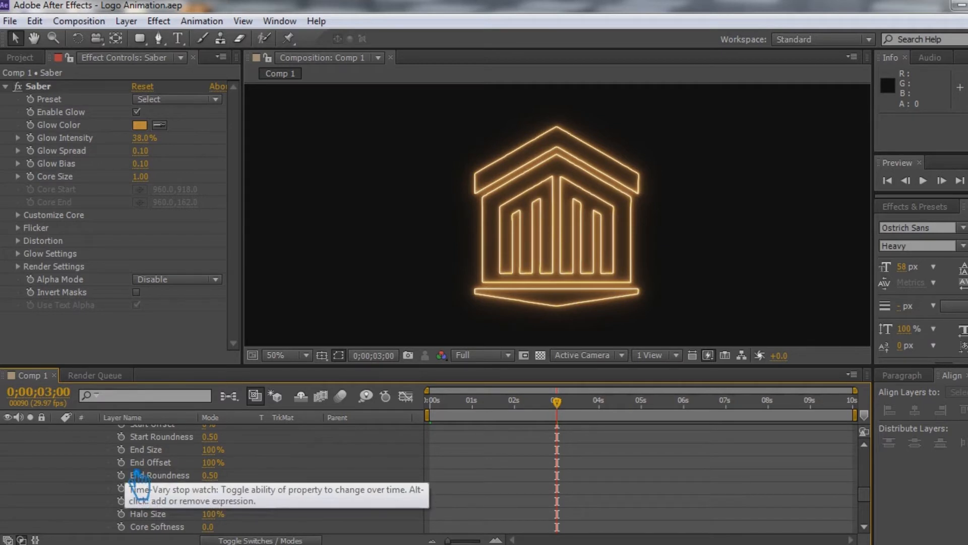
drag(557, 404, 611, 424)
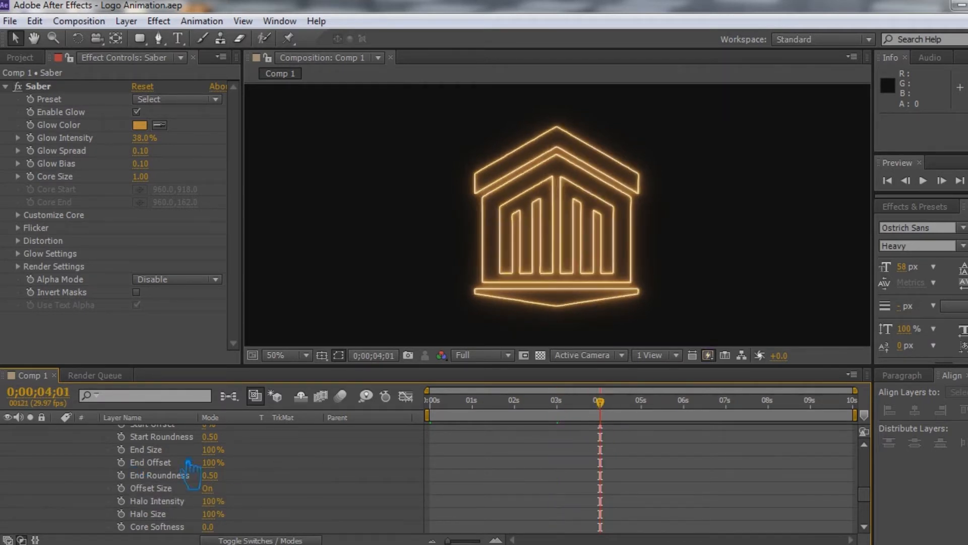
click(120, 462)
Keyframe the Saber effect's End Offset at 0% on the first frame and scrub through the logo reveal.
drag(606, 411, 551, 423)
key(Home)
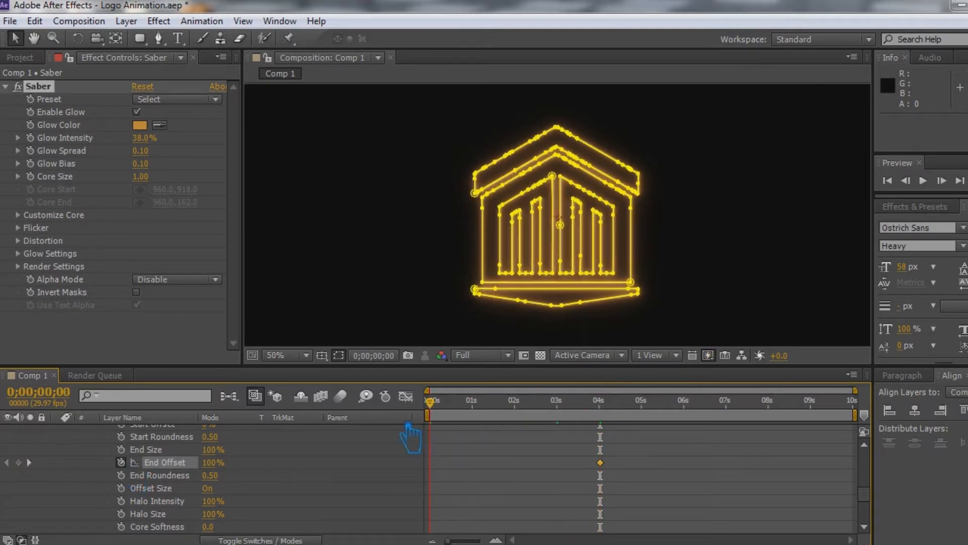
drag(211, 462, 92, 483)
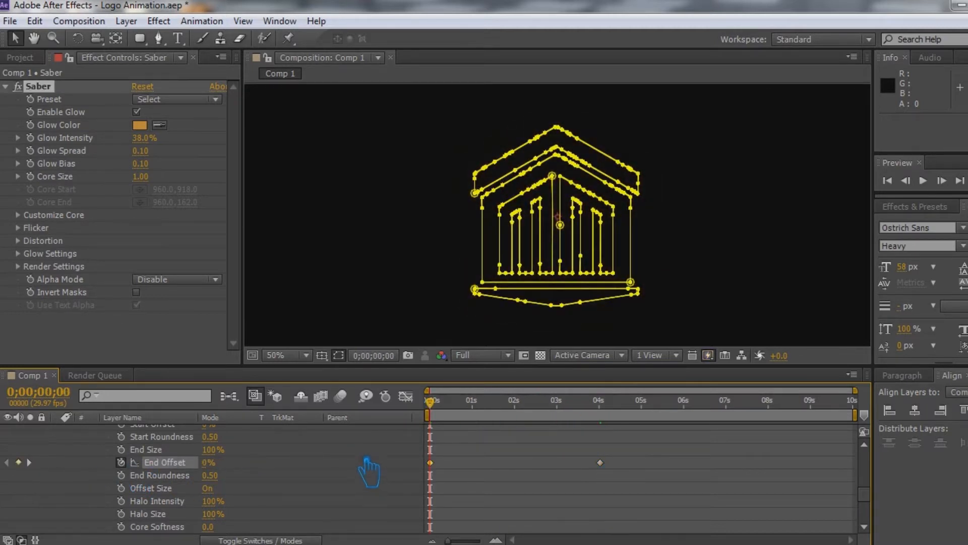
mouse_move(445, 406)
mouse_down()
mouse_move(451, 421)
mouse_move(620, 428)
mouse_move(439, 421)
mouse_move(430, 411)
mouse_move(617, 422)
mouse_up()
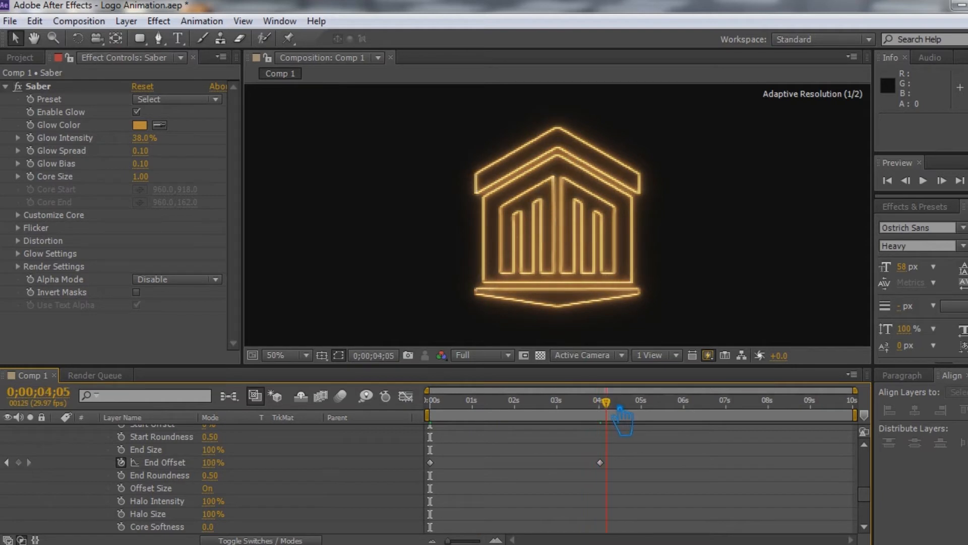
Set the Saber effect's Glow Bias to 0.20 and save the project.
click(151, 165)
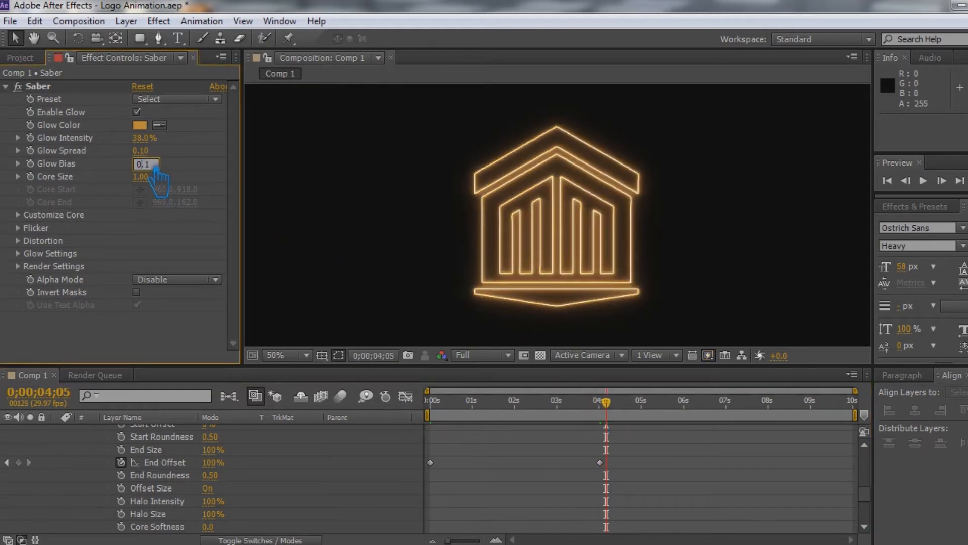
text(0.2)
key(Return)
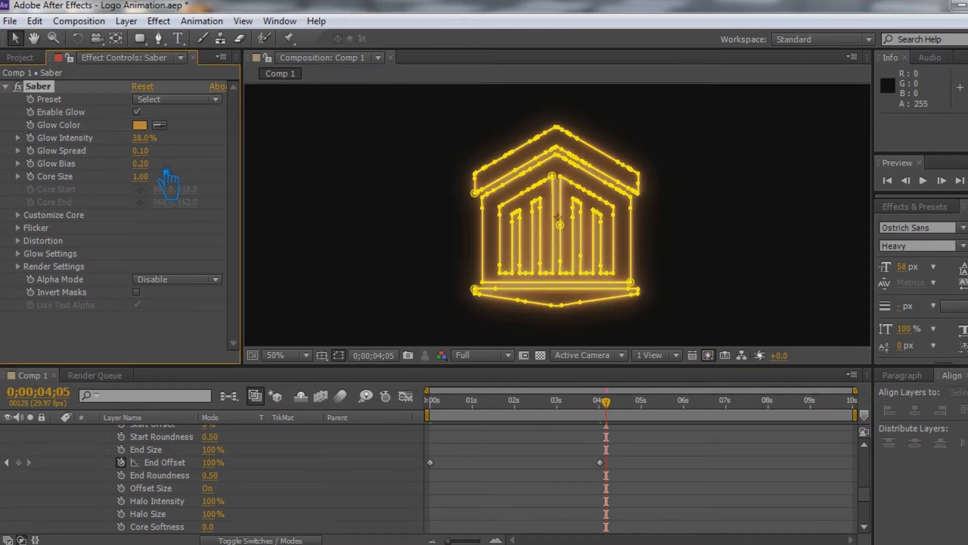
click(386, 463)
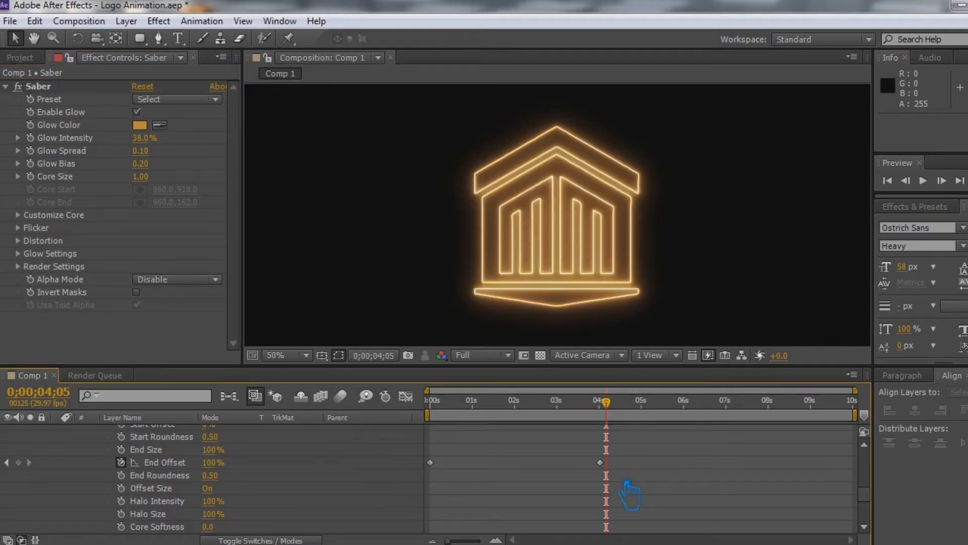
key(ctrl+s)
Move the current time to 0;00;04;22 and make the Logo-1.png layer visible.
mouse_move(623, 419)
mouse_down()
mouse_move(545, 432)
mouse_move(461, 402)
mouse_move(412, 400)
mouse_move(552, 402)
mouse_move(620, 415)
mouse_up()
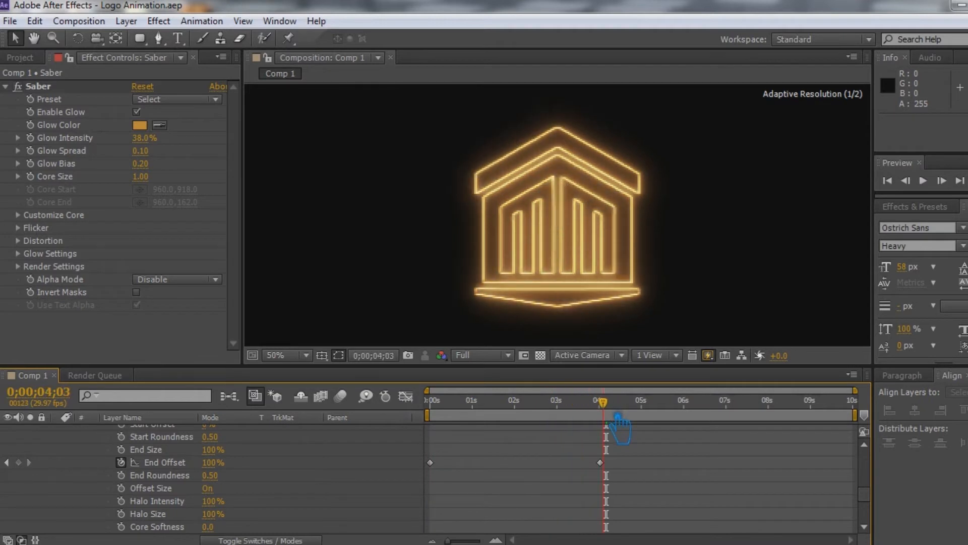
key(Page_Up)
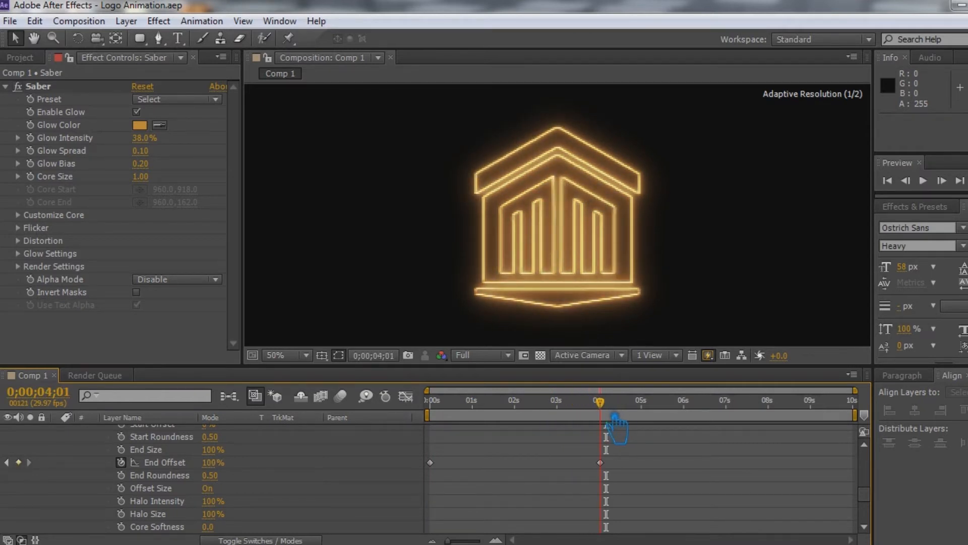
key(Page_Down)
scroll(177, 462, up, 10)
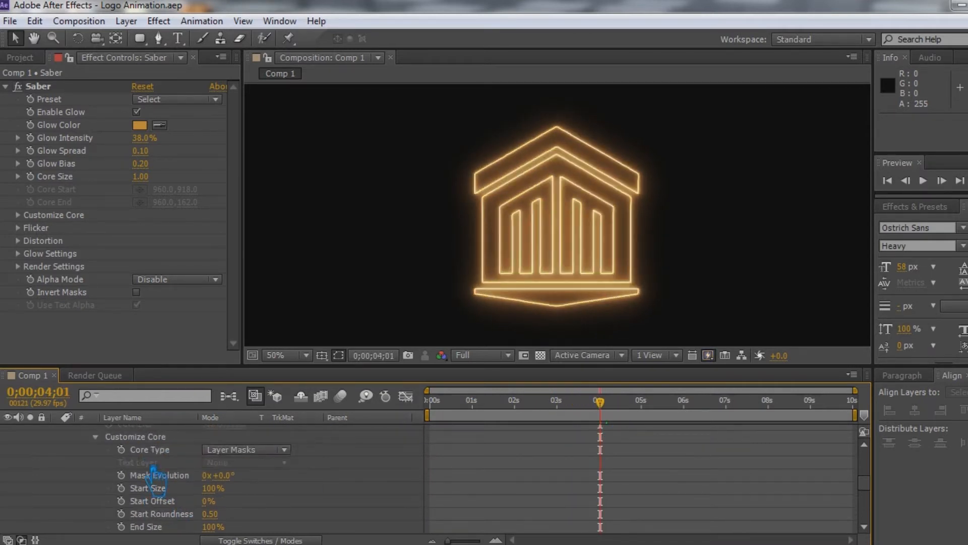
click(57, 431)
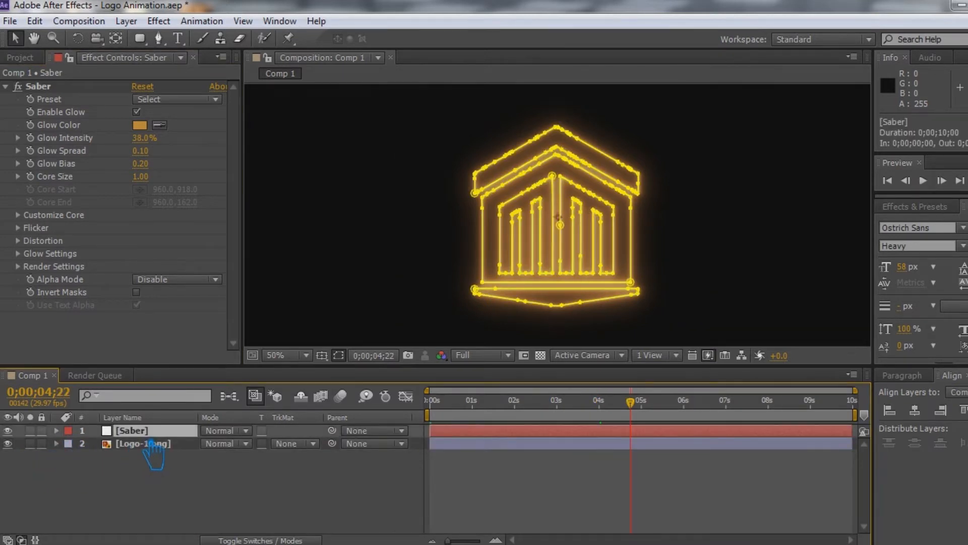
Set the Composite Settings in the Saber effect's Render Settings to Transparent.
click(152, 444)
click(147, 437)
click(31, 275)
scroll(122, 282, down, 3)
click(185, 333)
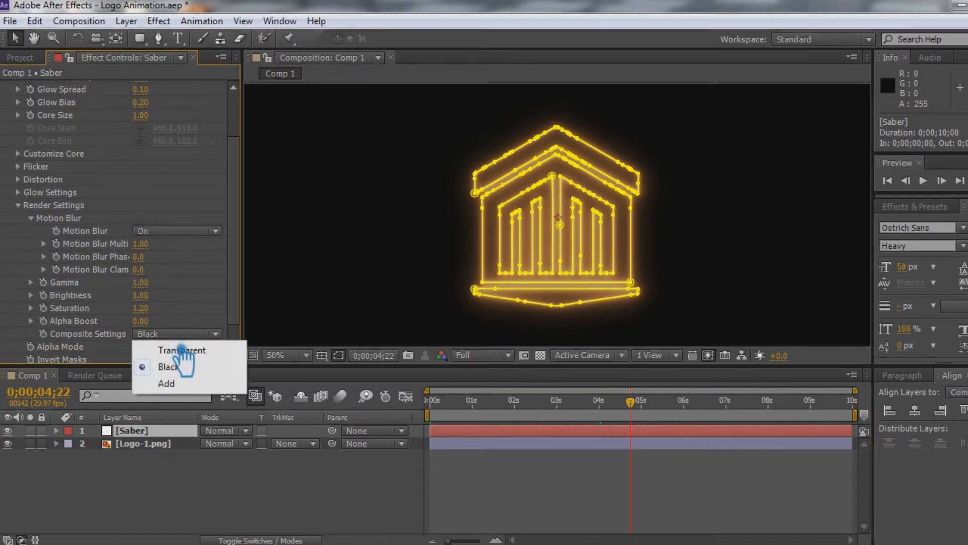
click(183, 350)
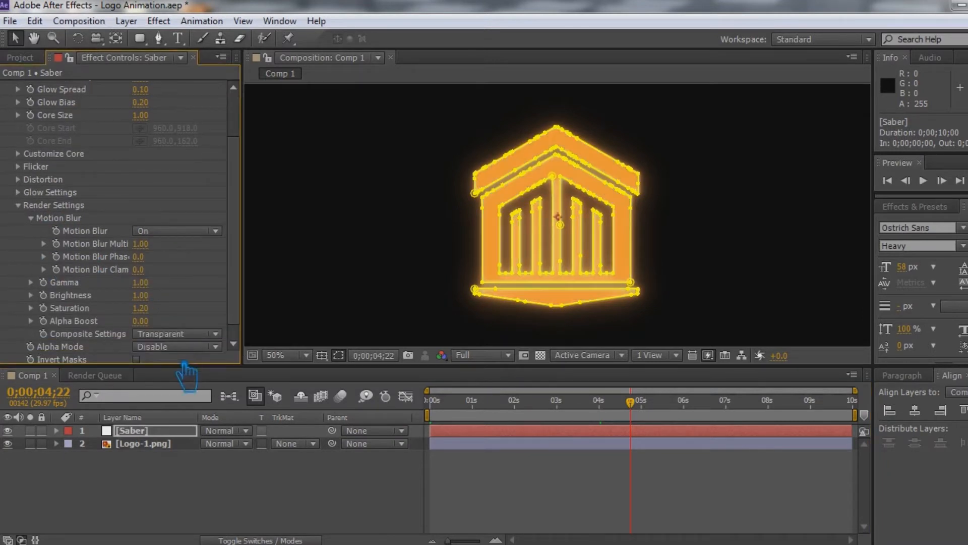
Keyframe the Logo-1.png layer's Opacity at 100% at 0;00;06;00.
click(143, 444)
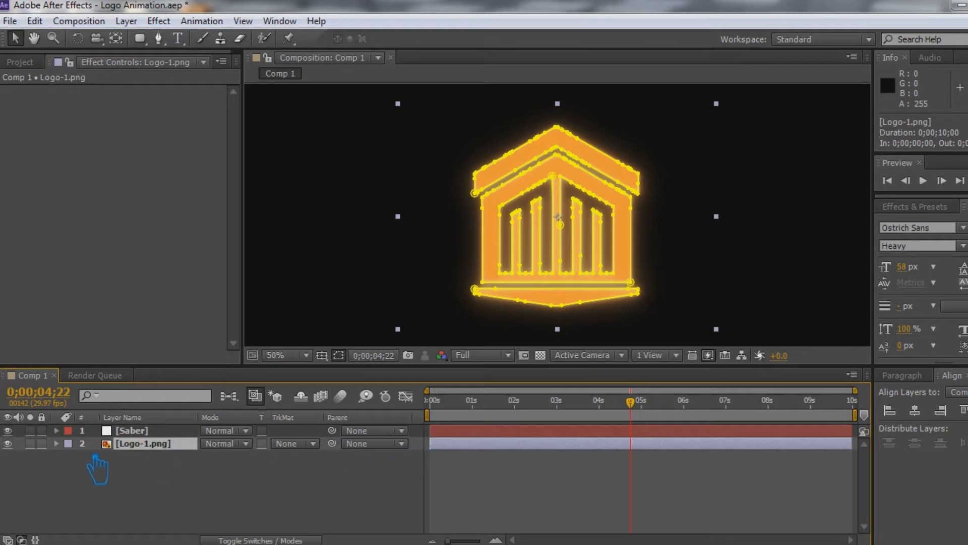
click(57, 443)
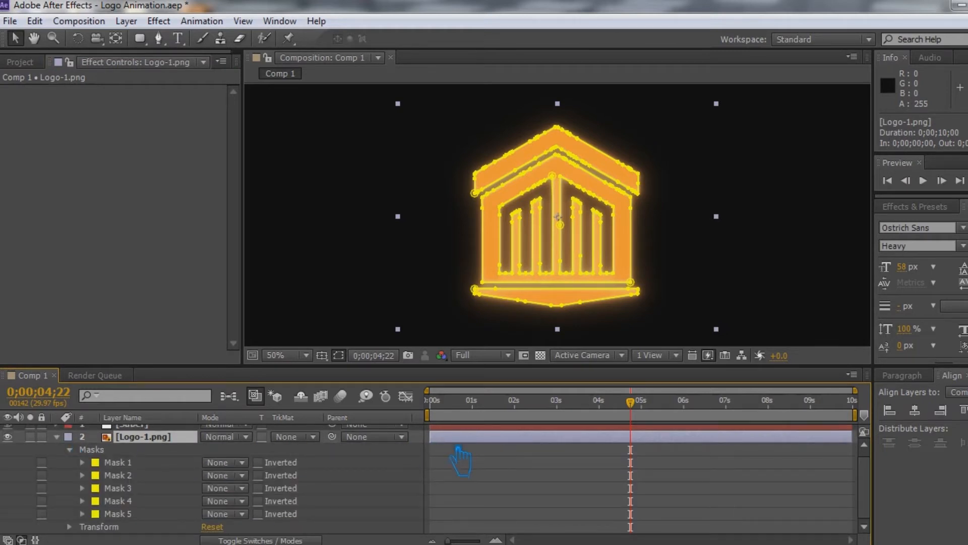
scroll(447, 453, up, 1)
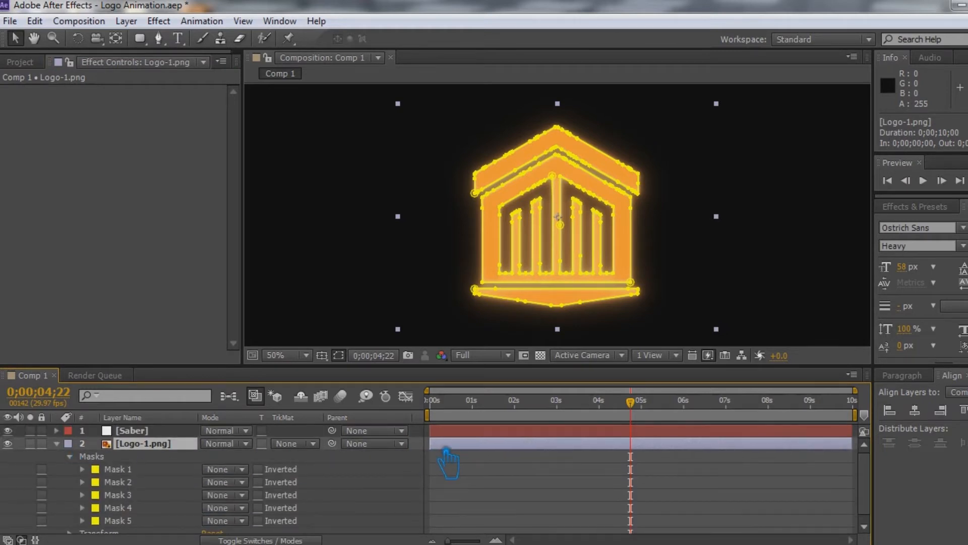
click(69, 456)
click(69, 469)
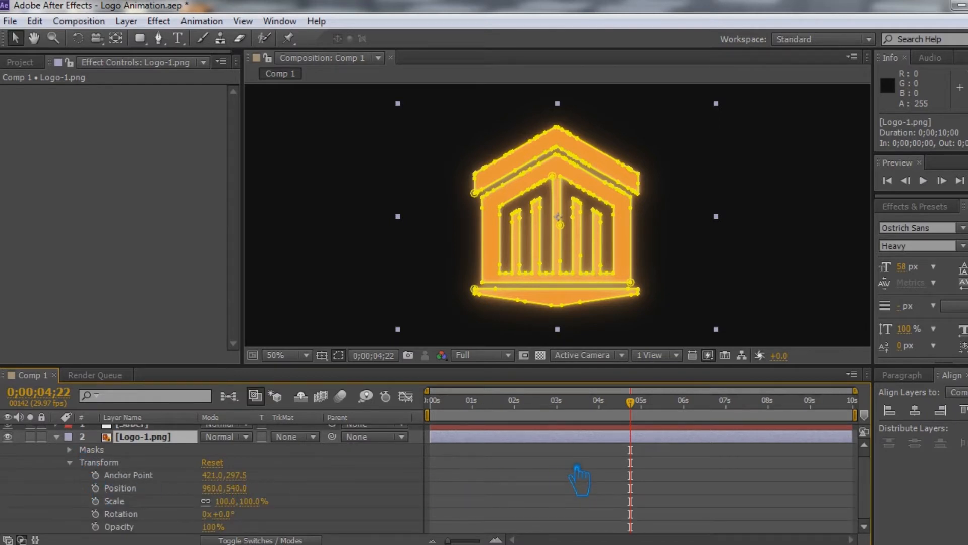
click(756, 403)
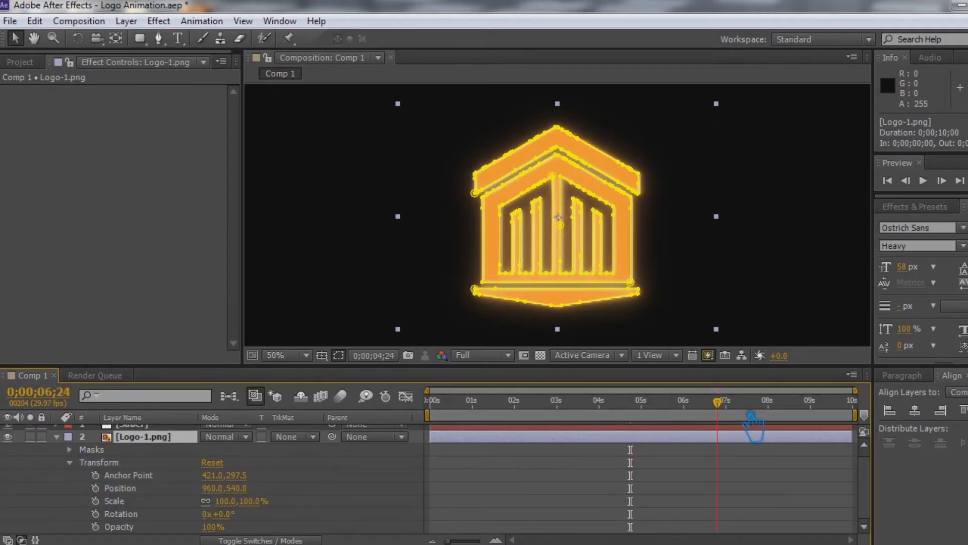
drag(788, 418, 696, 438)
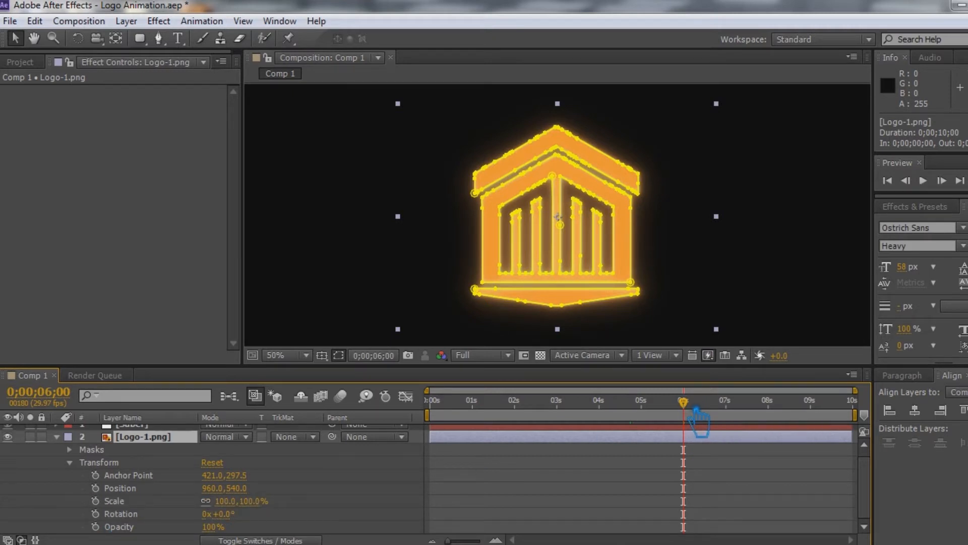
click(94, 527)
Set the Logo-1.png layer's Opacity to 0% at 0;00;04;00 and collapse the layer's properties.
drag(700, 396, 625, 413)
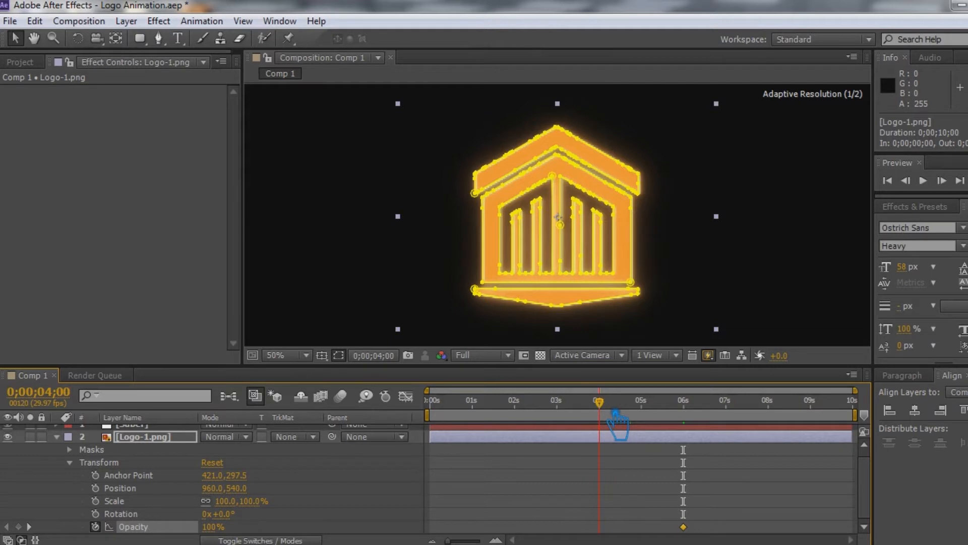
drag(226, 530, 138, 528)
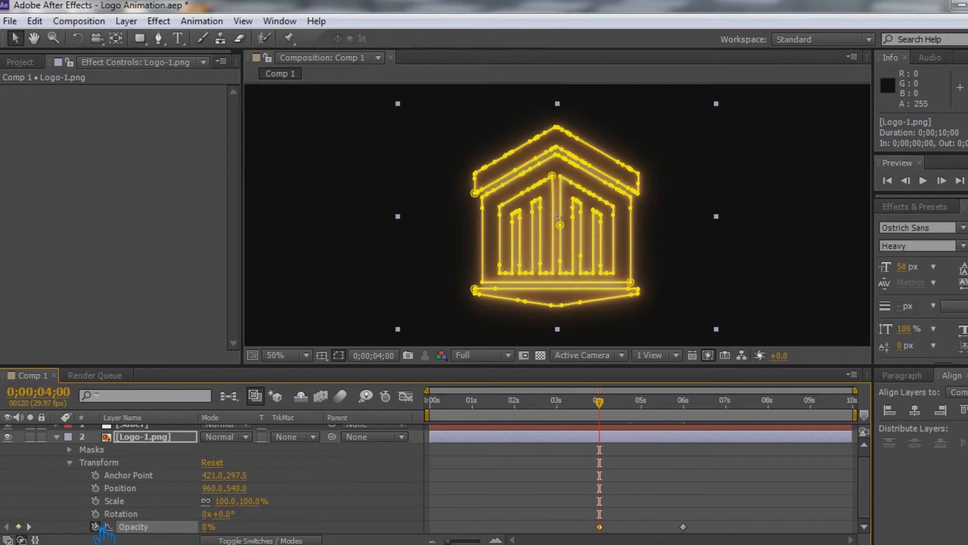
scroll(84, 477, up, 1)
click(58, 444)
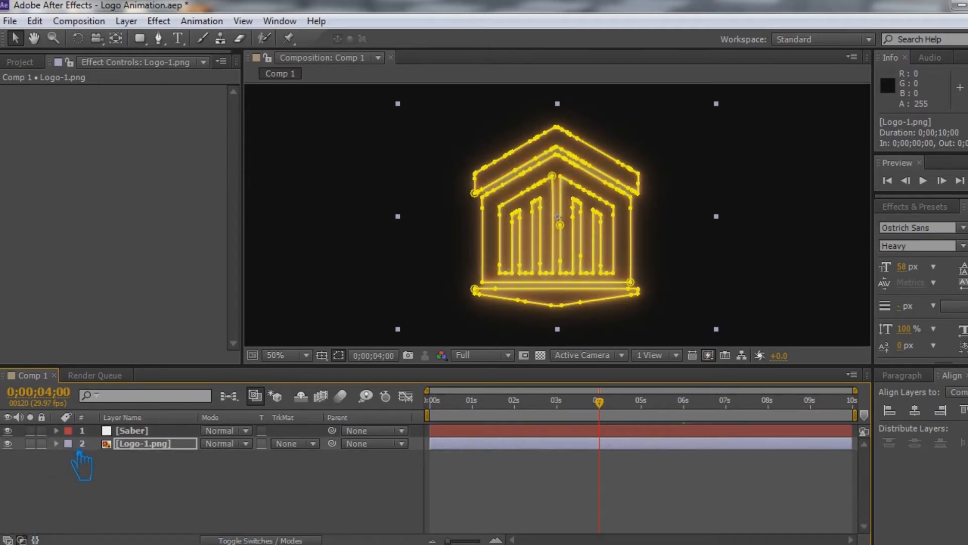
click(267, 502)
Split the Saber layer at 0;00;06;00, delete the part after the split and preview the cut.
mouse_move(600, 412)
mouse_down()
mouse_move(429, 428)
mouse_move(629, 421)
mouse_move(767, 401)
mouse_move(744, 406)
mouse_up()
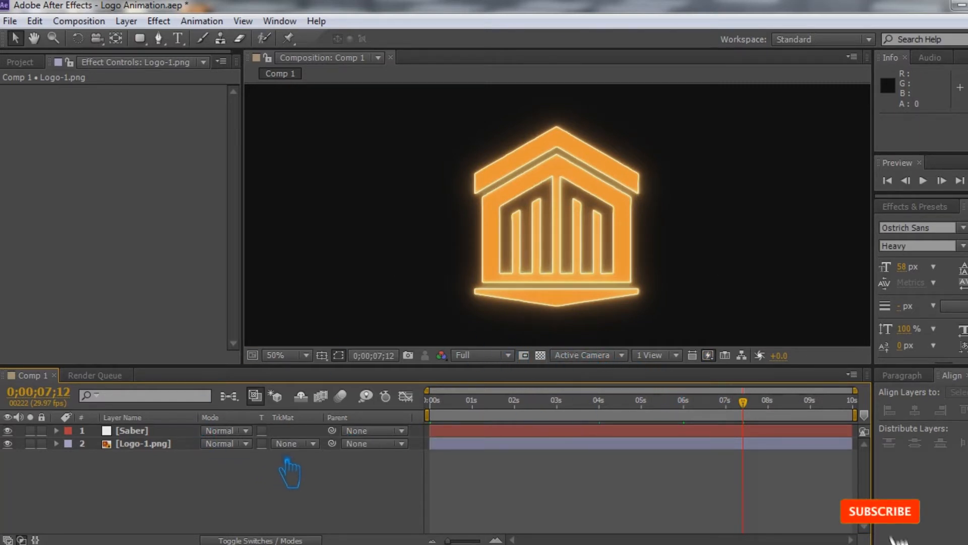
drag(742, 403, 703, 416)
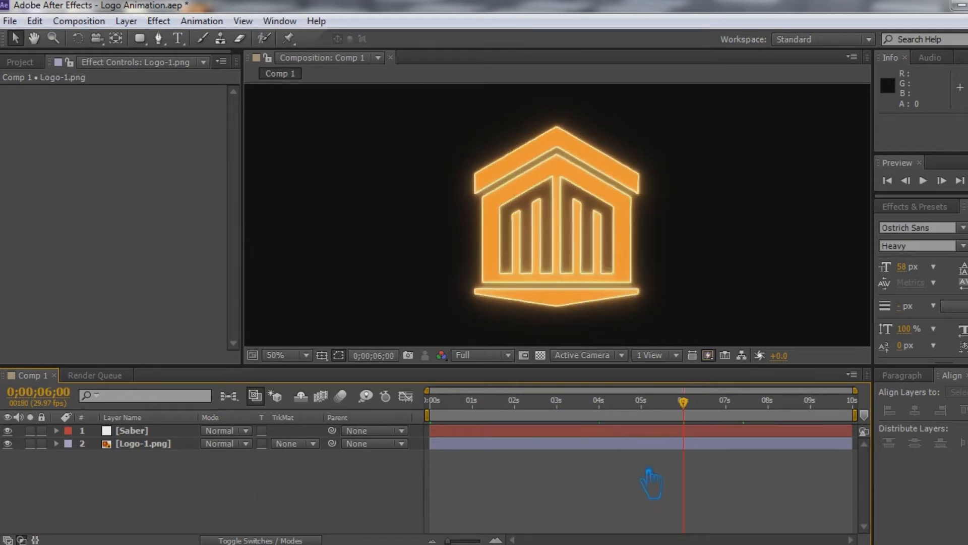
click(713, 433)
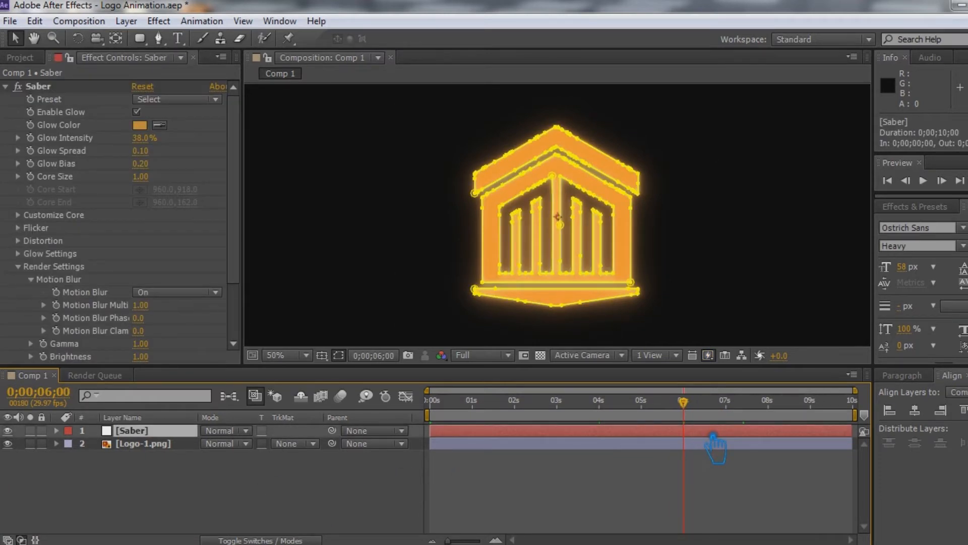
key(ctrl+shift+d)
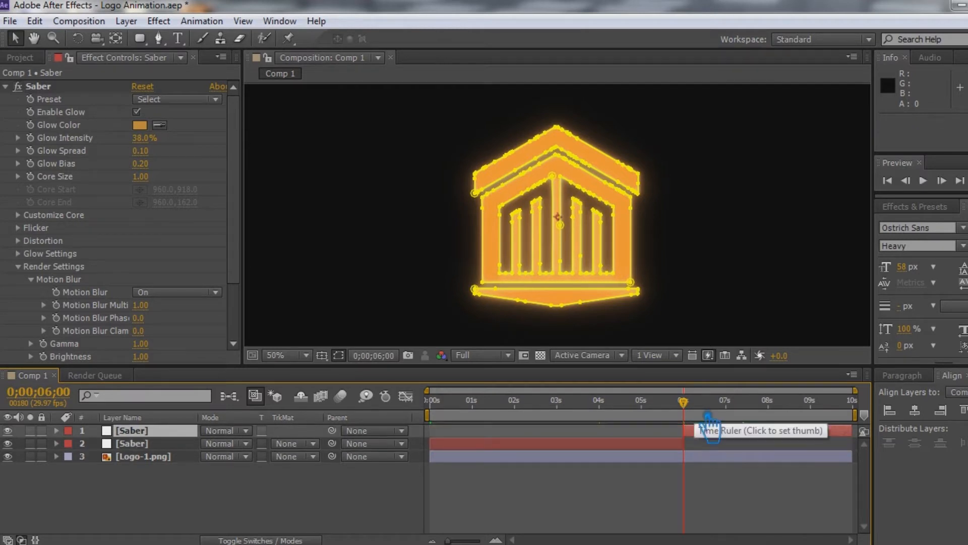
key(Delete)
click(658, 403)
key(space)
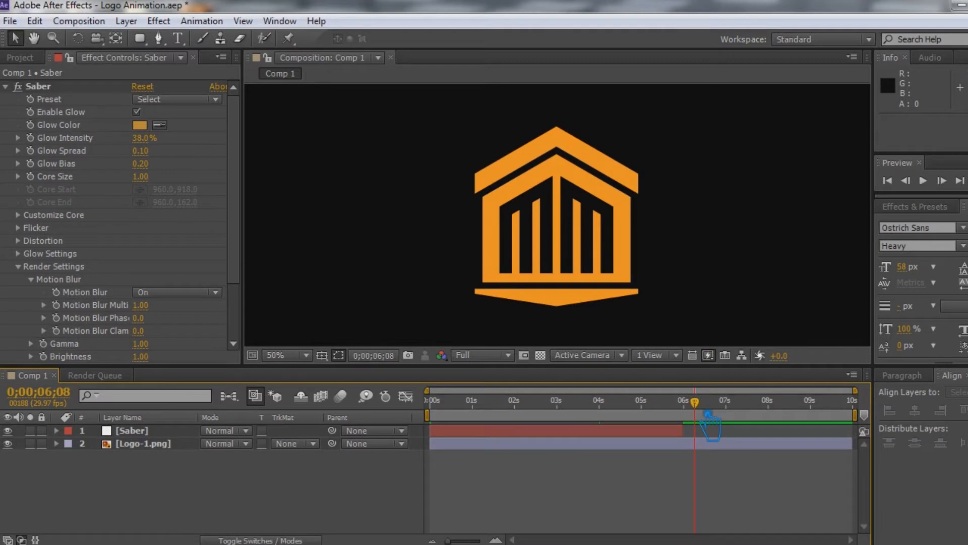
drag(723, 407, 730, 406)
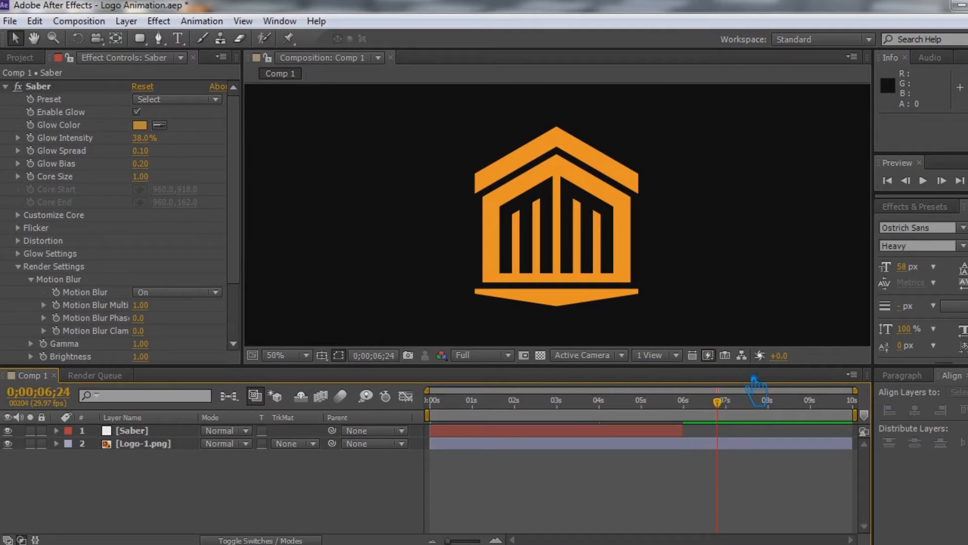
Move the current time to 0;00;04;07 and set the Saber effect's Glow Intensity to 26%.
mouse_move(730, 409)
mouse_down()
mouse_move(429, 403)
mouse_move(626, 408)
mouse_up()
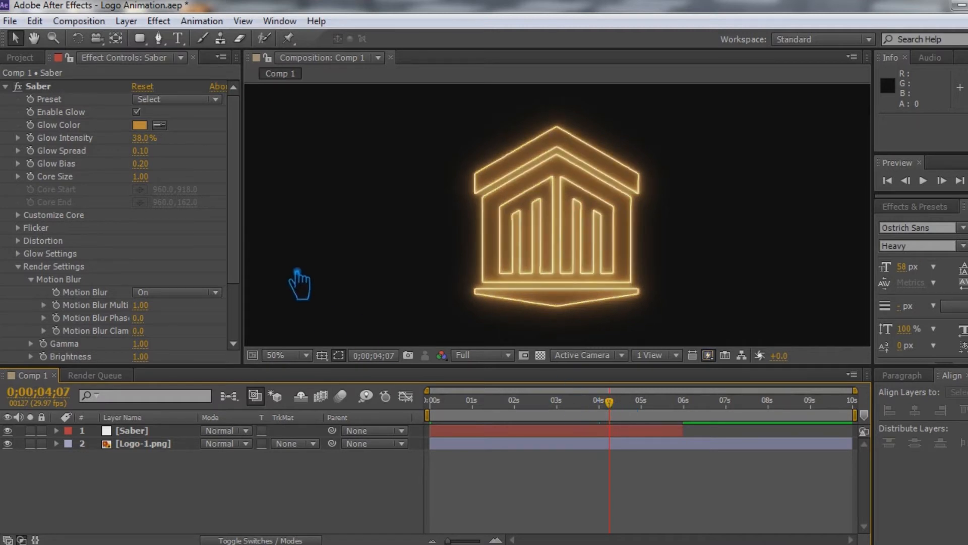
drag(151, 139, 145, 162)
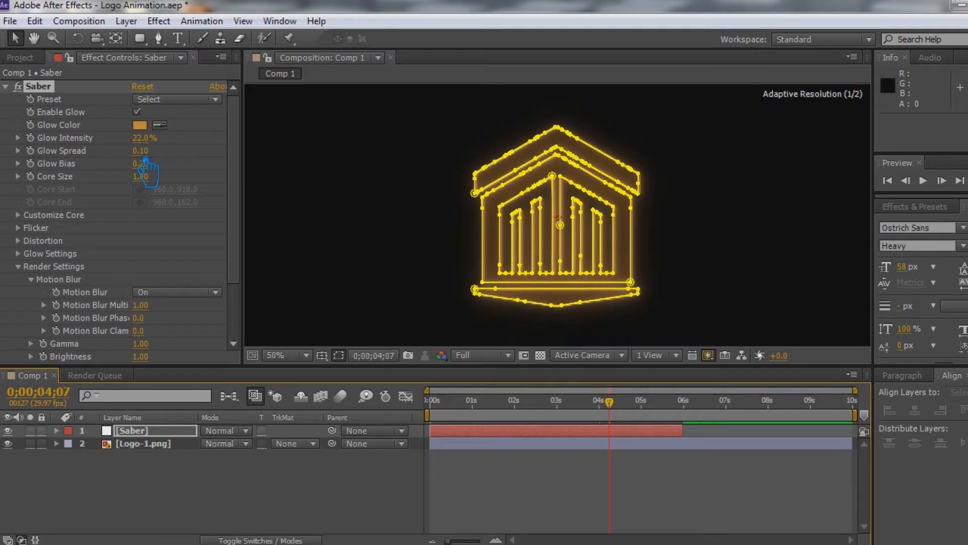
click(328, 482)
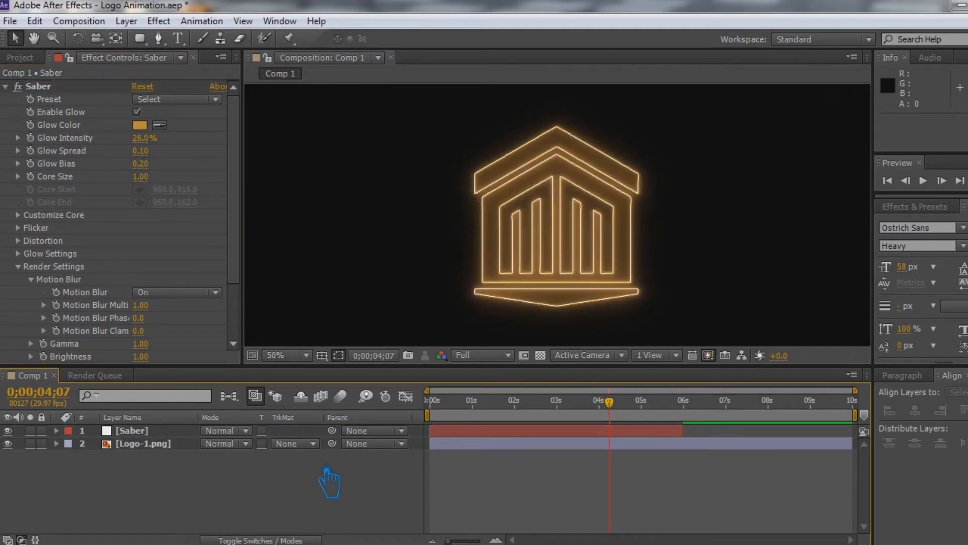
Try a Core Size of 2 for the Saber effect, and settle on 1.50.
click(144, 177)
text(2)
click(276, 476)
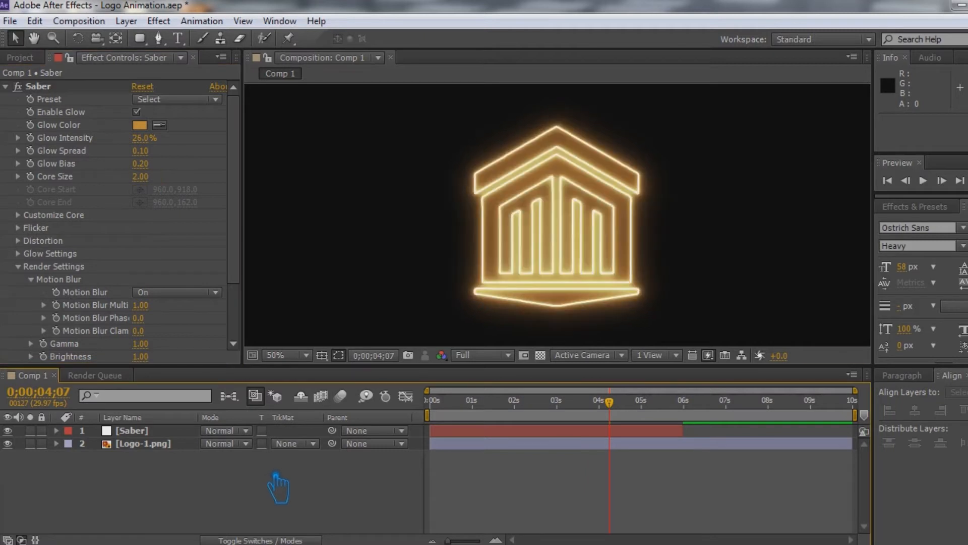
click(151, 177)
text(1.)
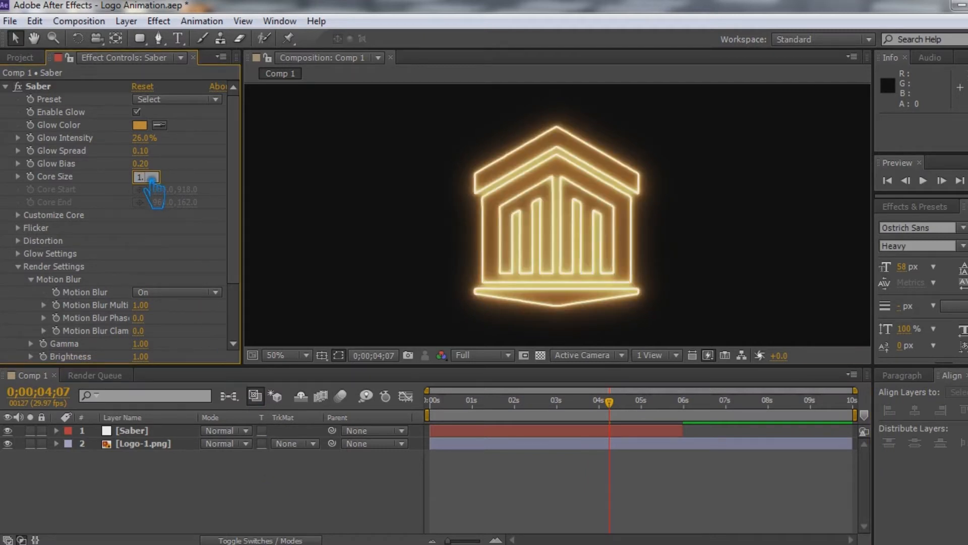
text(5)
key(Return)
click(340, 509)
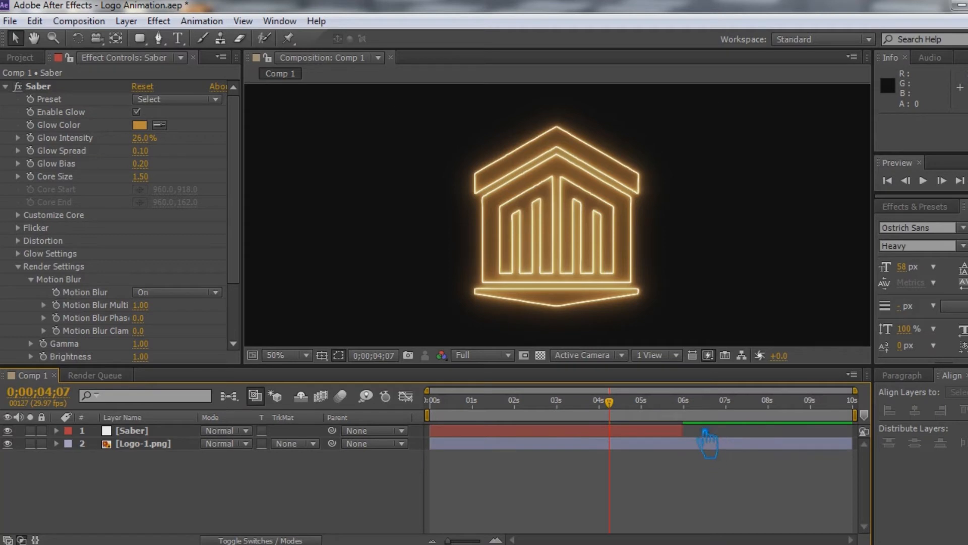
Extend the Saber layer past the end of the composition and keyframe its Opacity at 100% at 0;00;06;00.
drag(684, 430, 888, 430)
drag(611, 402, 682, 412)
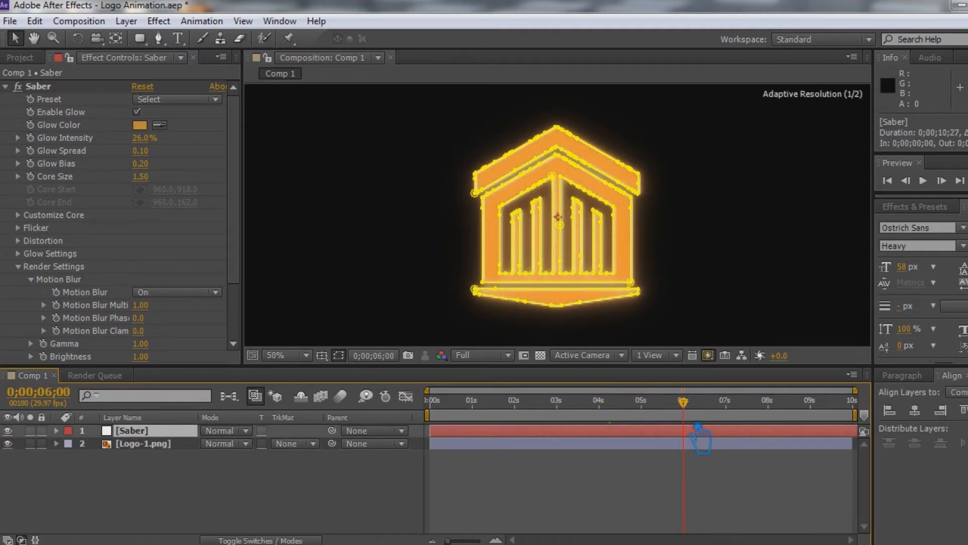
click(57, 431)
click(82, 469)
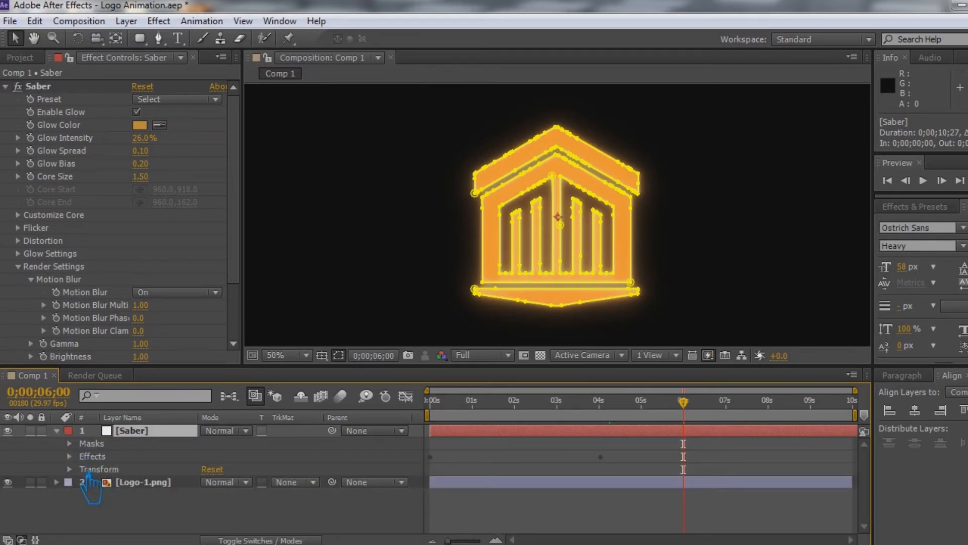
click(69, 469)
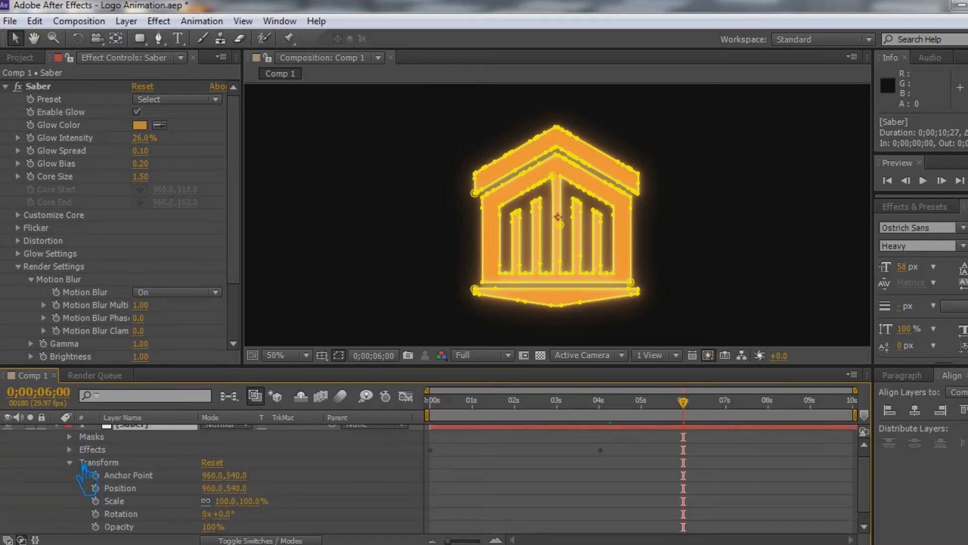
click(83, 464)
click(82, 469)
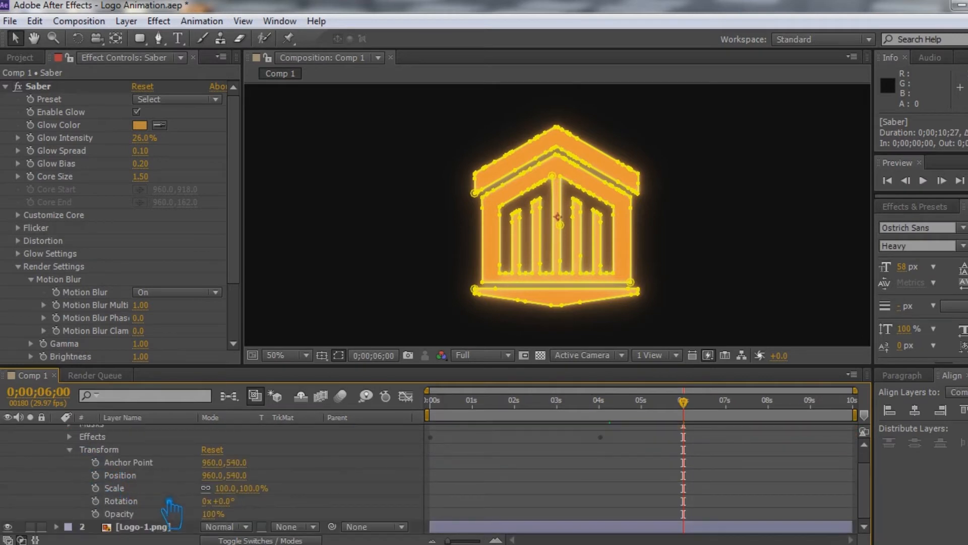
click(96, 514)
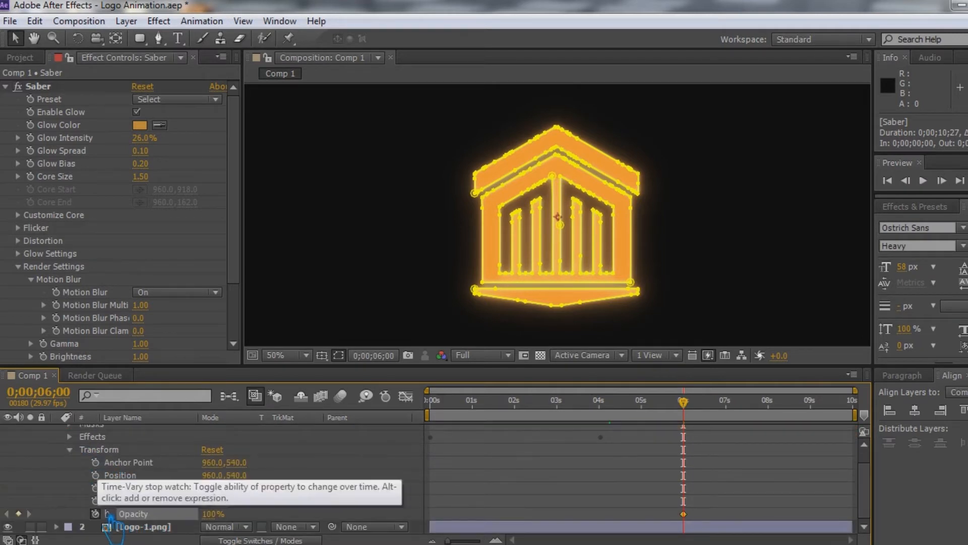
Lower the Saber layer's Opacity at 0;00;07;00 so the glow fades out completely, and collapse the layer's properties.
drag(683, 402, 726, 412)
drag(216, 514, 60, 510)
scroll(105, 474, up, 2)
click(70, 469)
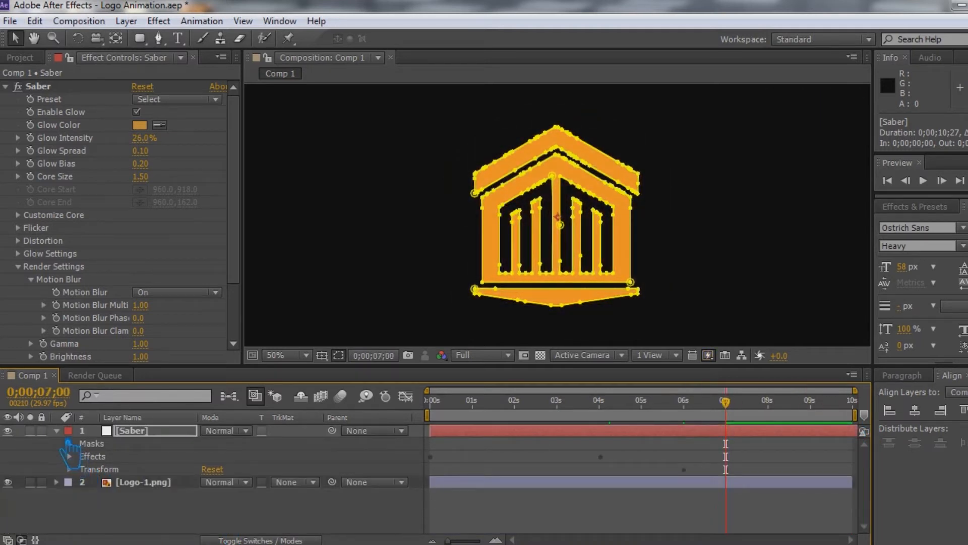
click(56, 431)
click(220, 512)
Find the CC Light Sweep effect and apply it to the Logo-1.png layer, with the current time at 0;00;07;00.
mouse_move(729, 411)
mouse_down()
mouse_move(434, 418)
mouse_move(753, 422)
mouse_move(740, 422)
mouse_up()
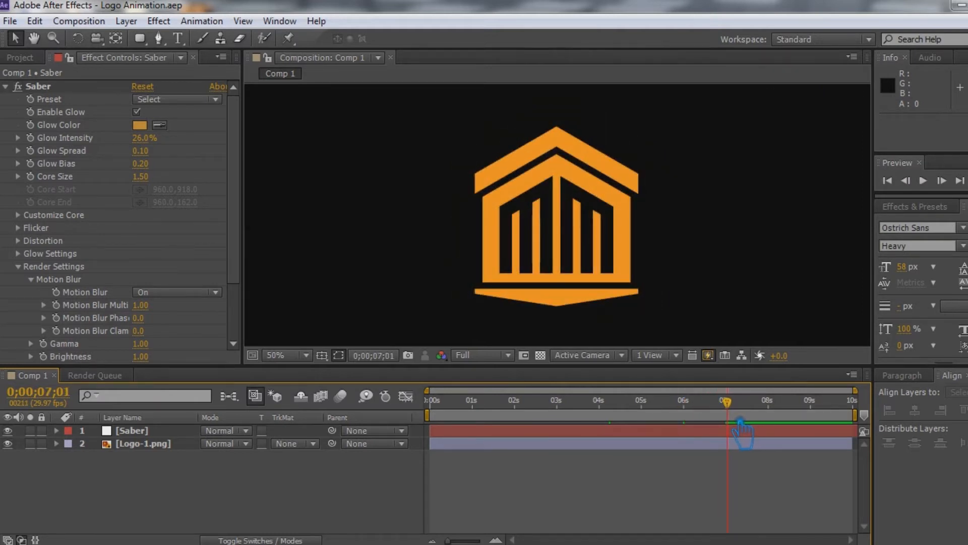
click(915, 206)
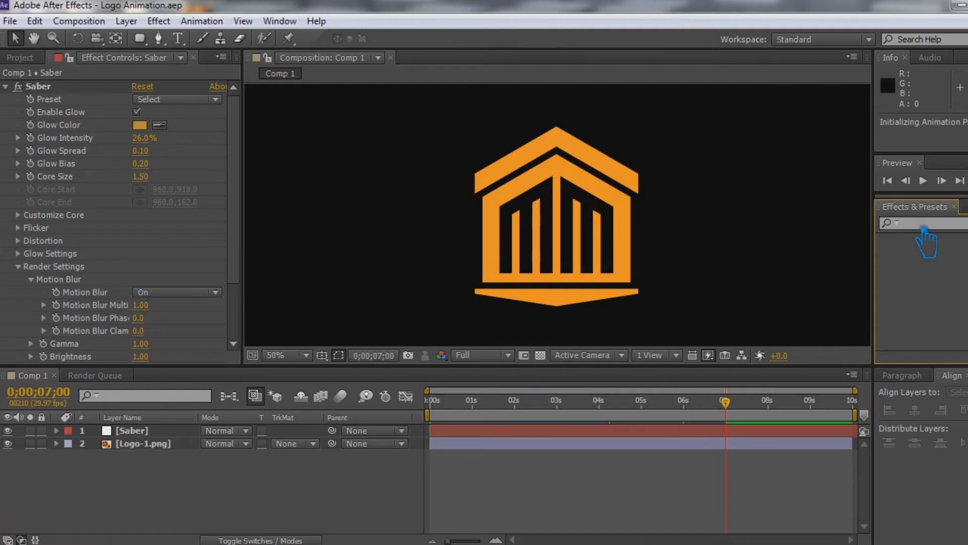
click(926, 225)
text(cc li)
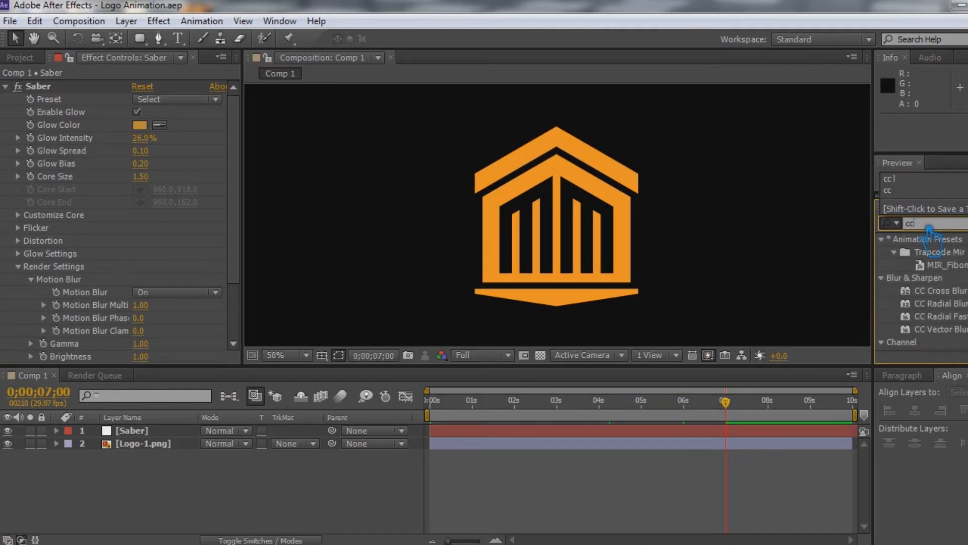
drag(939, 278, 642, 234)
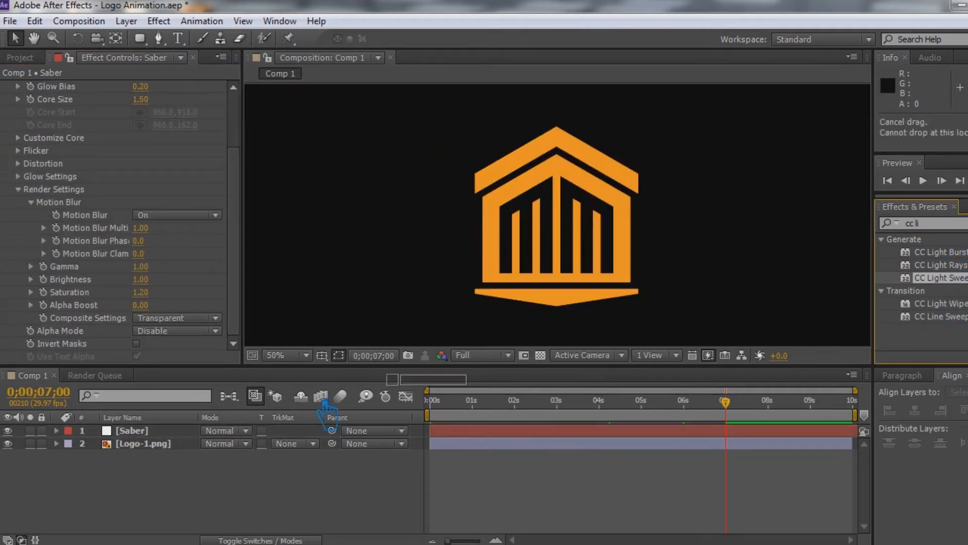
click(166, 444)
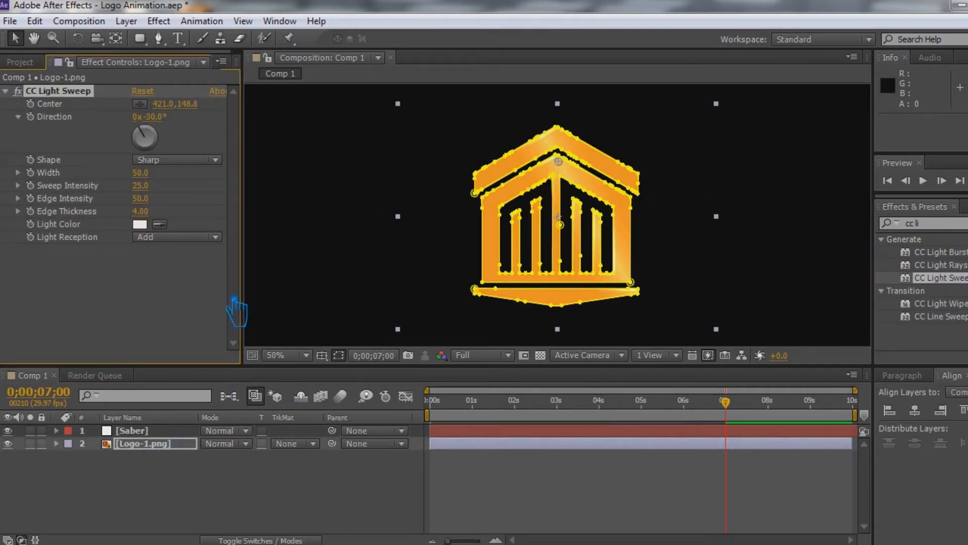
Set the CC Light Sweep's Direction to +45°, Width to 63 and Sweep Intensity to 49.
click(161, 118)
key(Return)
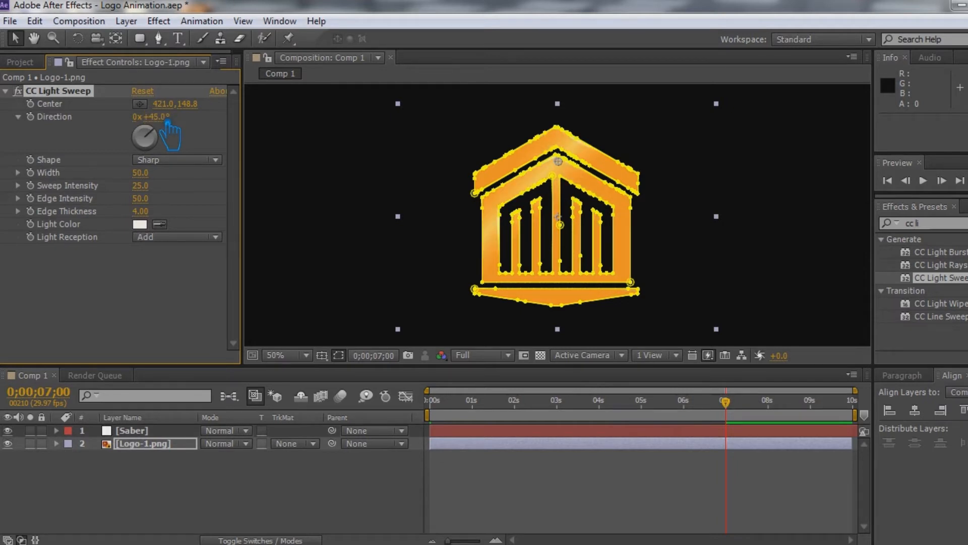
drag(158, 184, 211, 198)
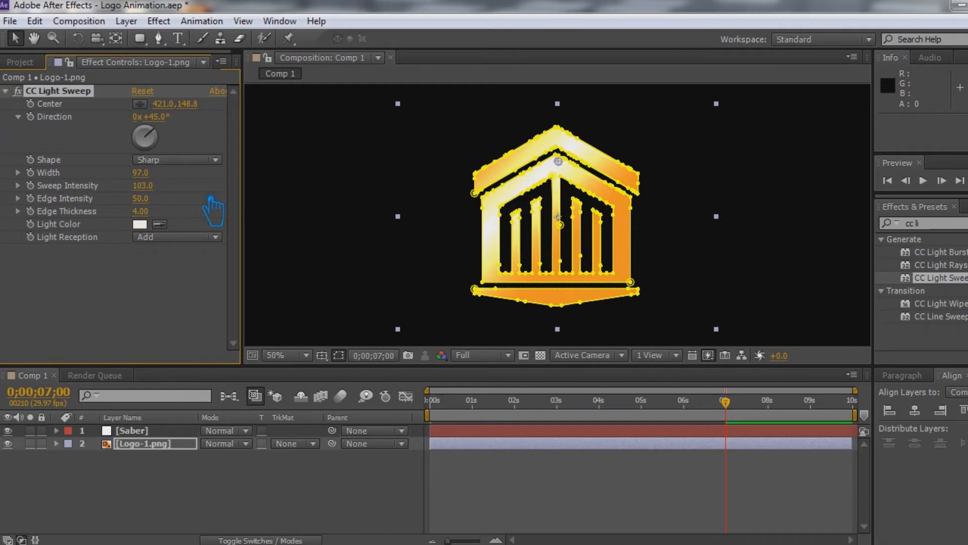
drag(153, 179, 117, 198)
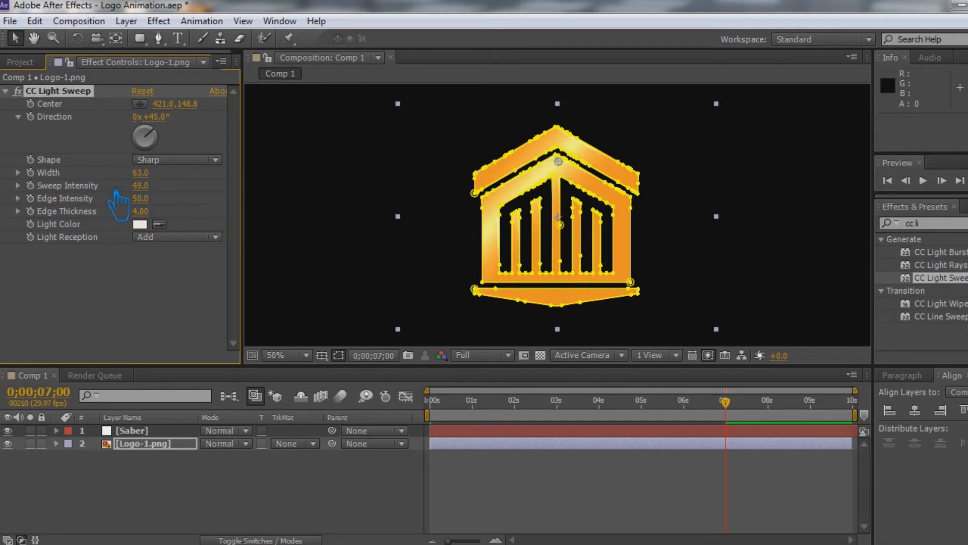
Place the CC Light Sweep's Center at -71.0, 32.8, clear of the logo, and start keyframing it at 0;00;07;00.
drag(553, 146, 354, 148)
click(30, 104)
Try a second CC Light Sweep Center keyframe of 939.0, 534.8 at 0;00;09;01, and undo it.
drag(751, 414, 785, 425)
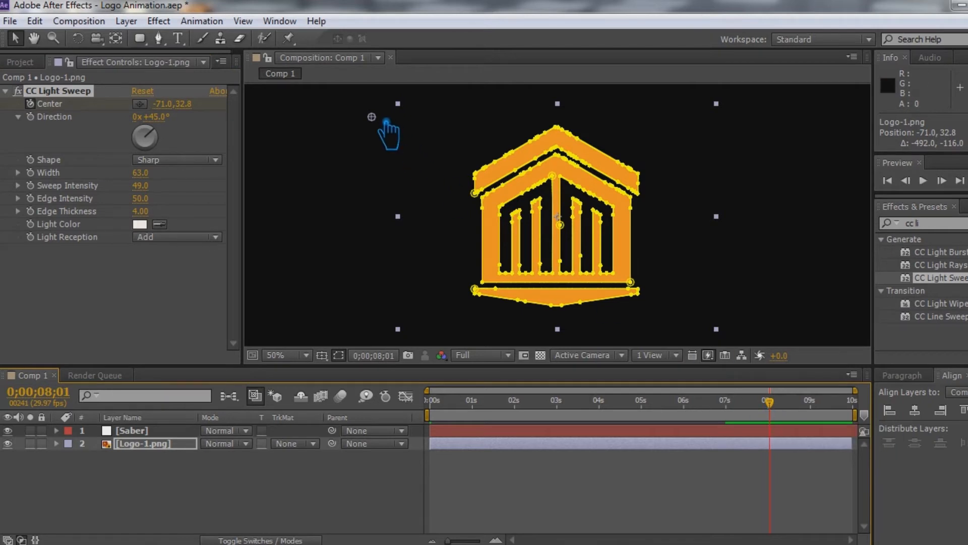
drag(783, 413, 827, 422)
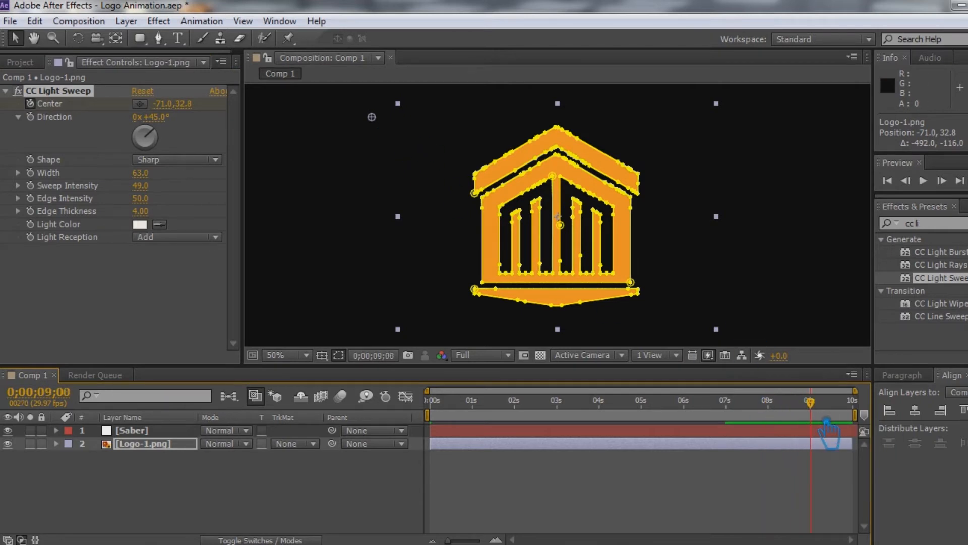
key(Page_Up)
drag(781, 414, 785, 418)
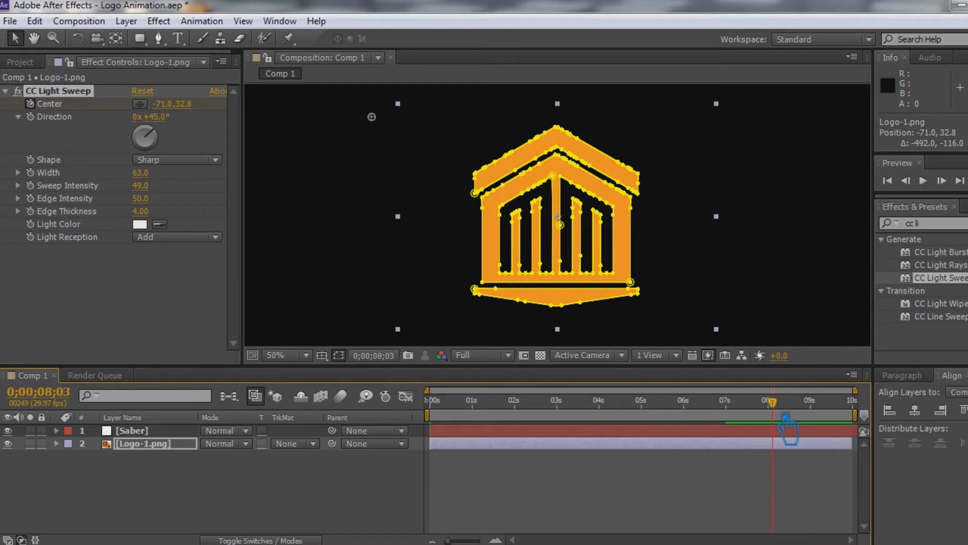
click(59, 117)
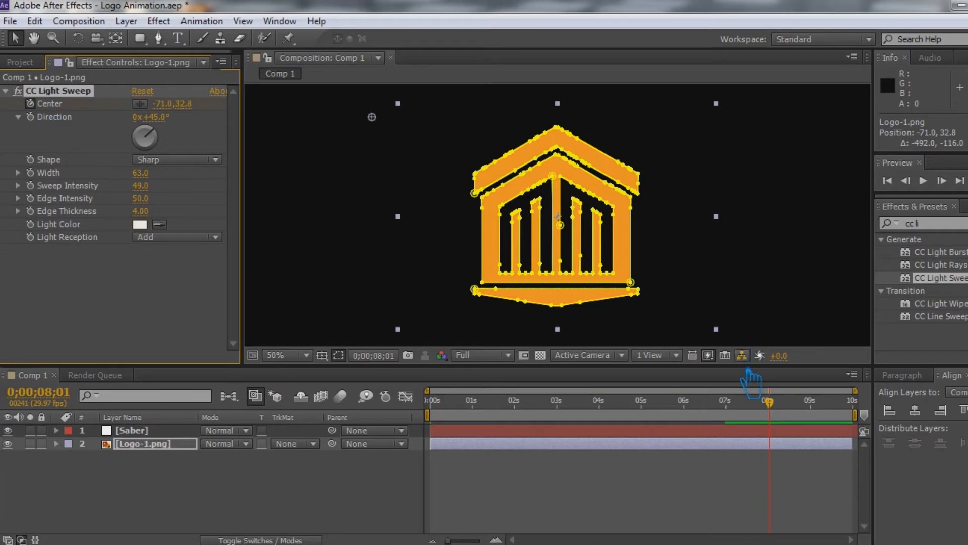
click(813, 412)
drag(385, 126, 766, 314)
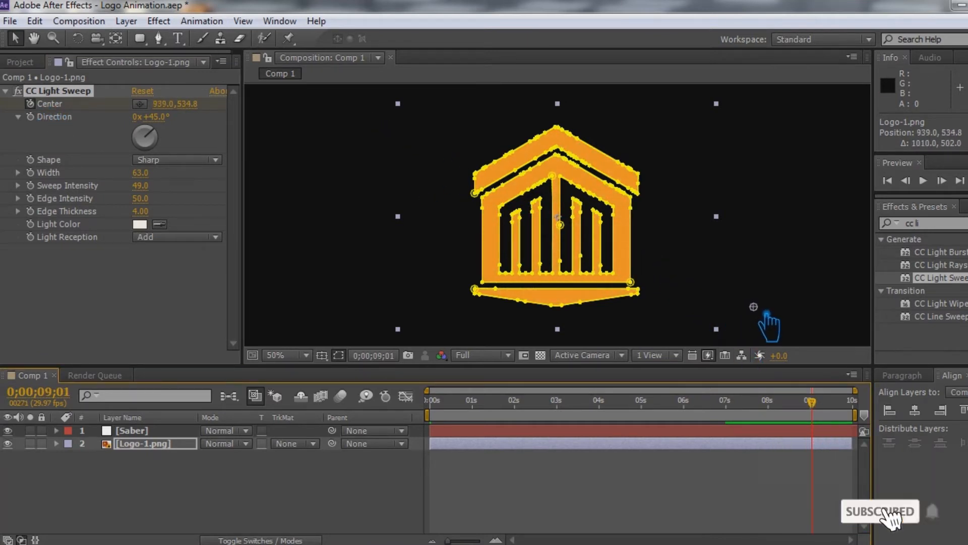
key(ctrl+z)
Keyframe the CC Light Sweep's Center at 969.0, 568.8, past the logo, with the current time near 0;00;09;18.
click(833, 402)
key(Page_Down)
key(Page_Down)
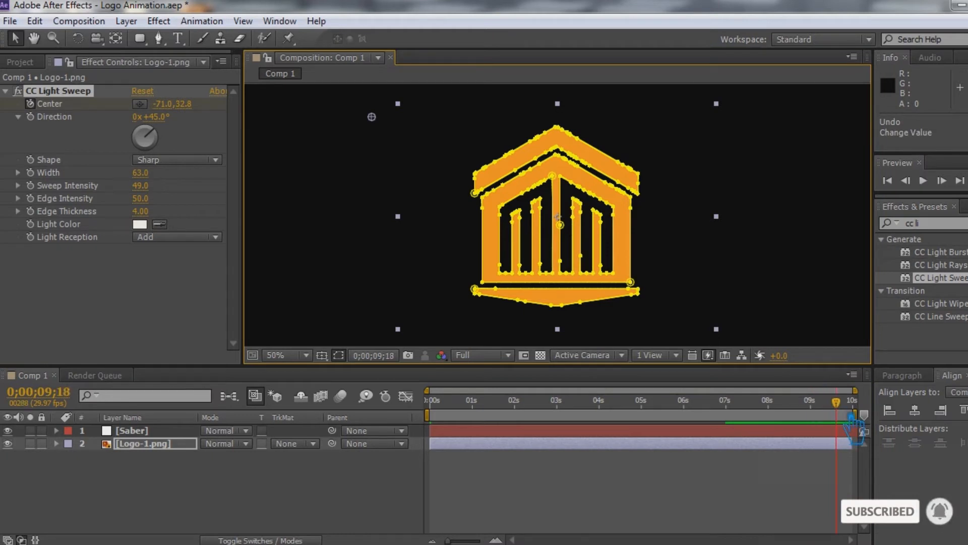
drag(374, 119, 781, 314)
Preview the logo animation and scrub through the composition to check the outline, the fill and the light sweep.
drag(840, 408, 762, 400)
click(453, 466)
click(961, 180)
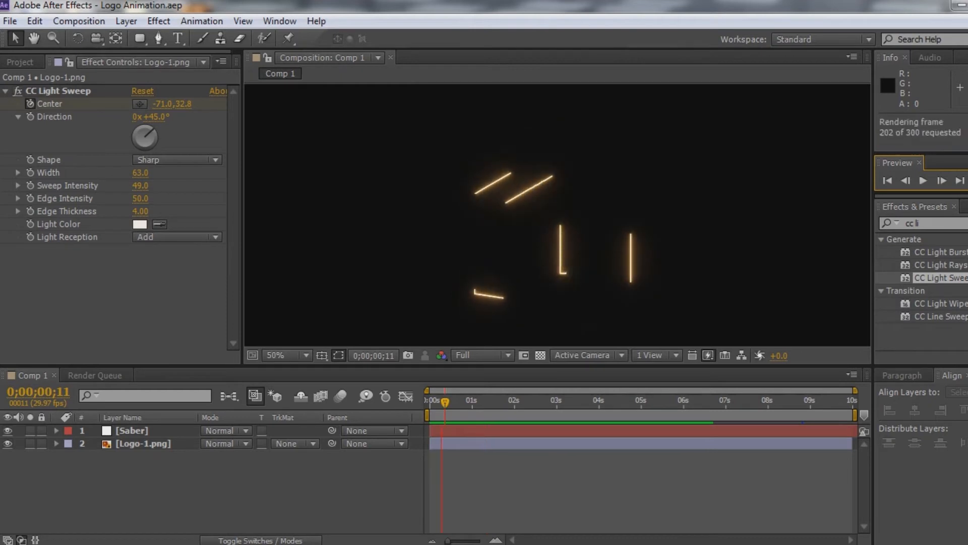
drag(465, 405, 869, 454)
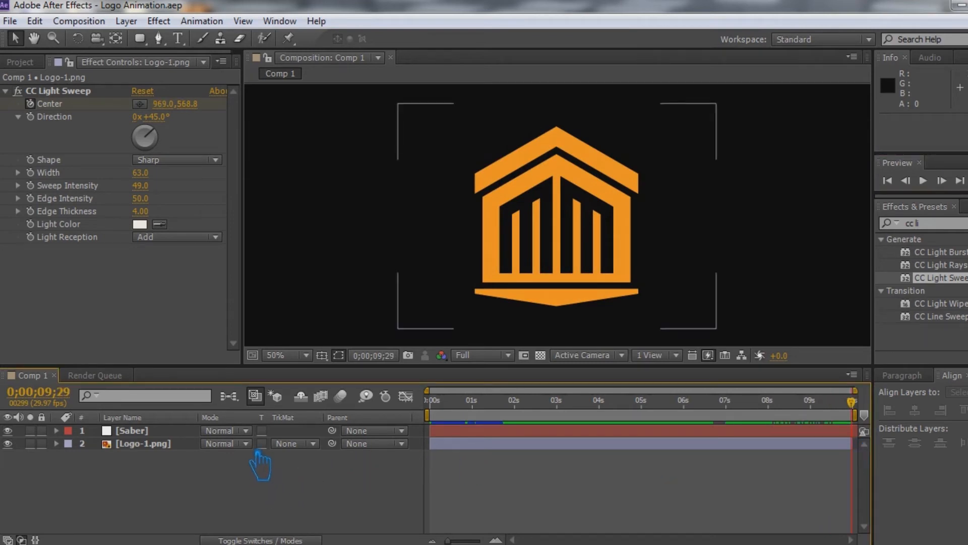
click(628, 421)
mouse_move(634, 431)
mouse_down()
mouse_move(560, 403)
mouse_move(434, 401)
mouse_move(641, 406)
mouse_up()
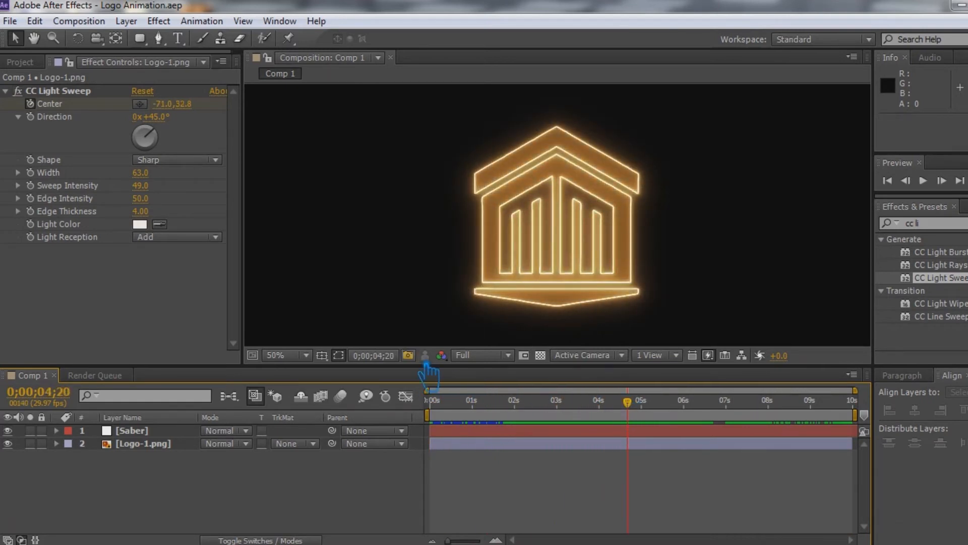
Queue Comp 1 for a pre-render, accept its Best Settings render settings and open the output module settings.
click(87, 24)
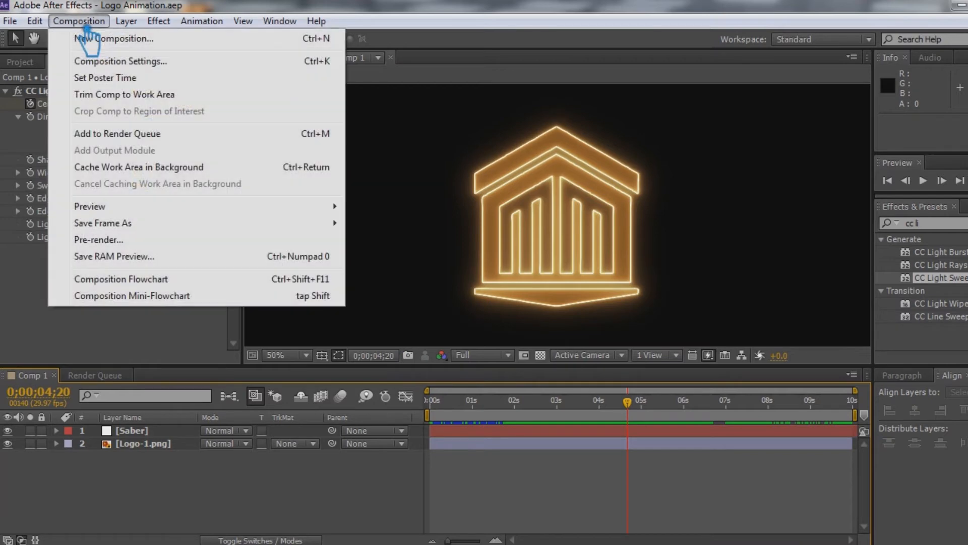
click(125, 241)
click(143, 460)
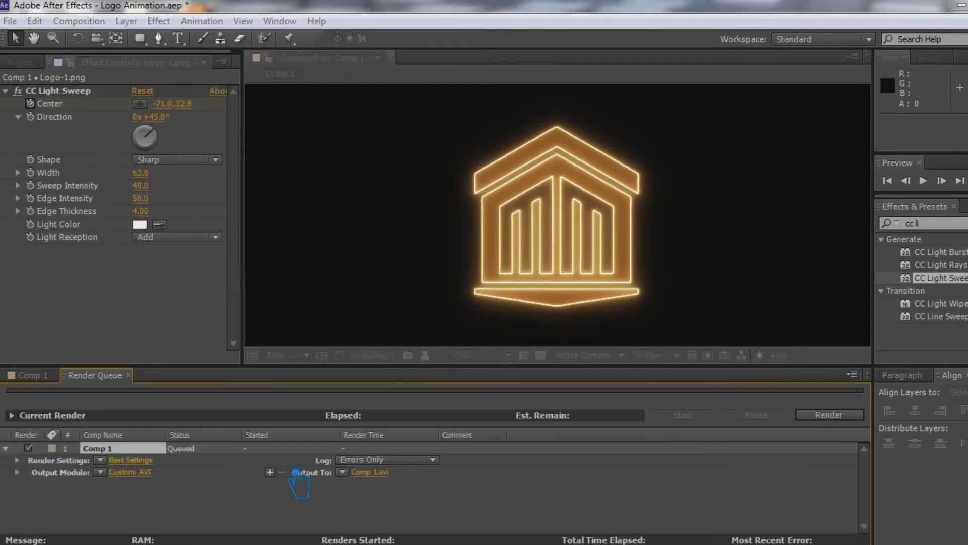
click(636, 465)
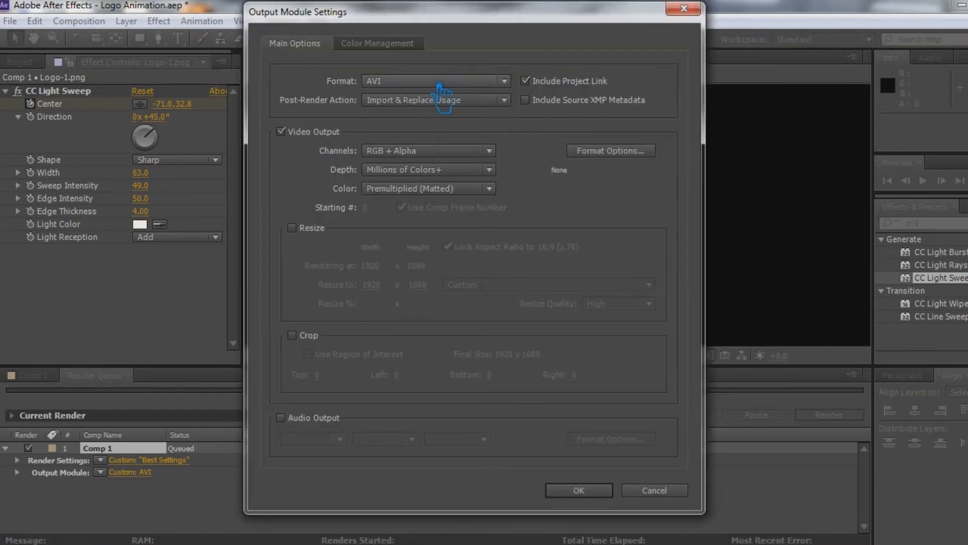
Set the output format to H.264 with audio output enabled, and the render log to Plus Per Frame Info.
click(439, 86)
click(424, 186)
click(280, 417)
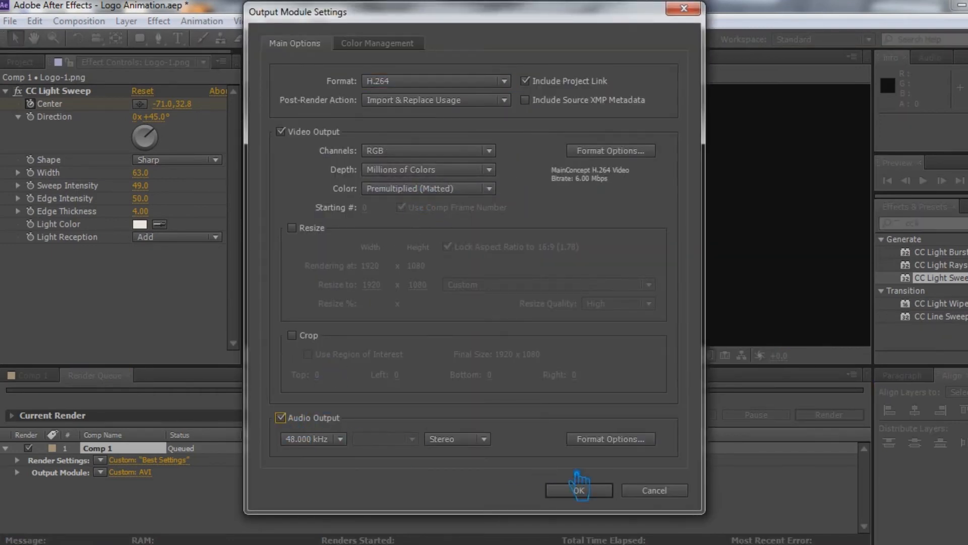
click(579, 489)
click(399, 459)
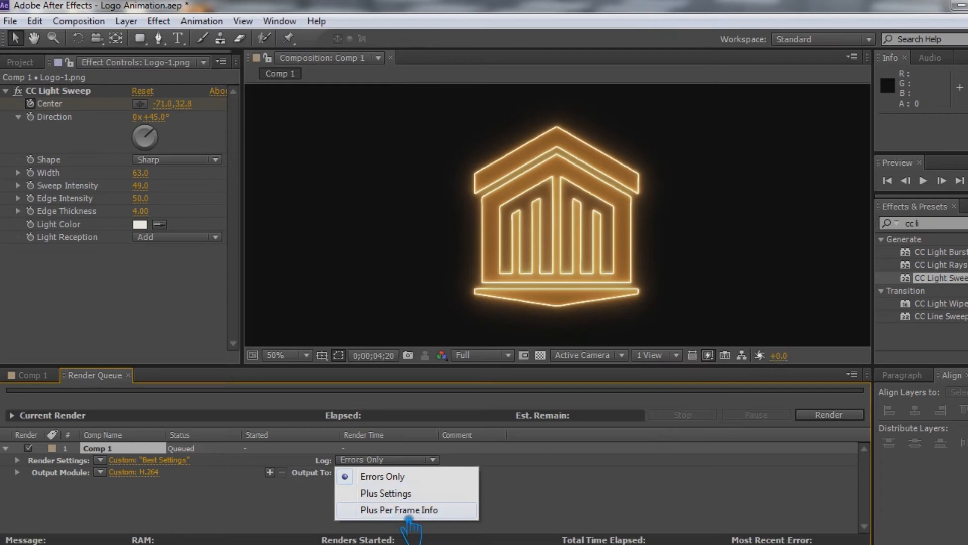
click(409, 510)
Set the output movie to Animation-1 in the 346 folder and render Comp 1.
click(376, 472)
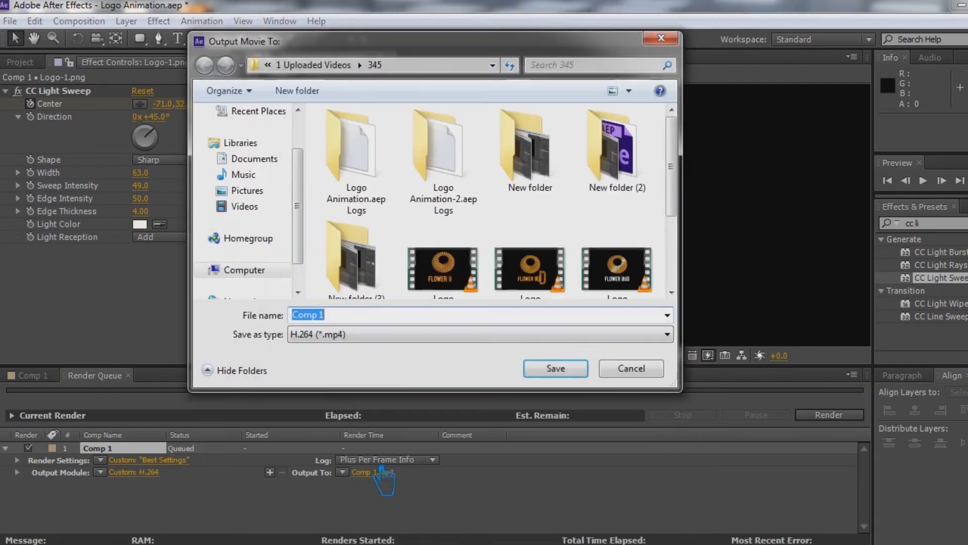
click(348, 65)
drag(672, 133, 672, 282)
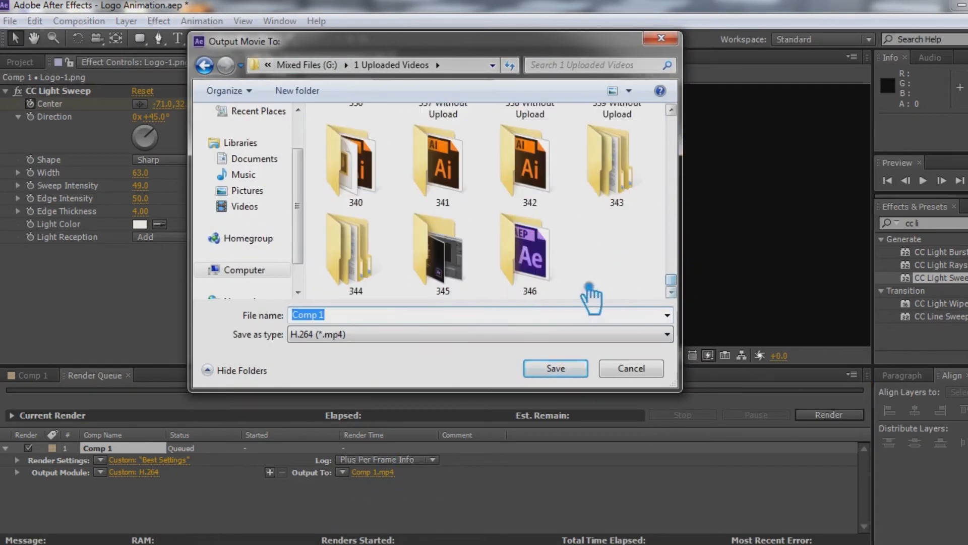
double_click(535, 270)
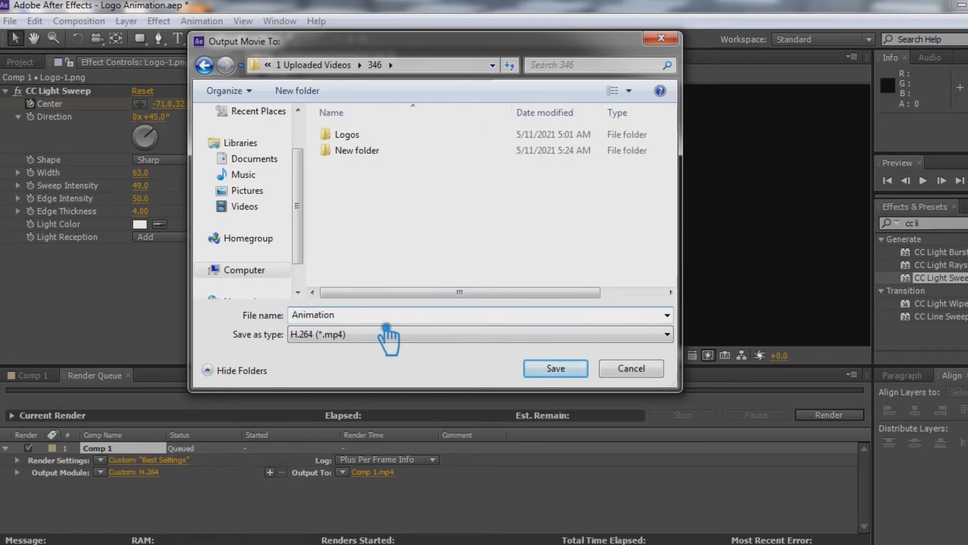
text(Animation-1)
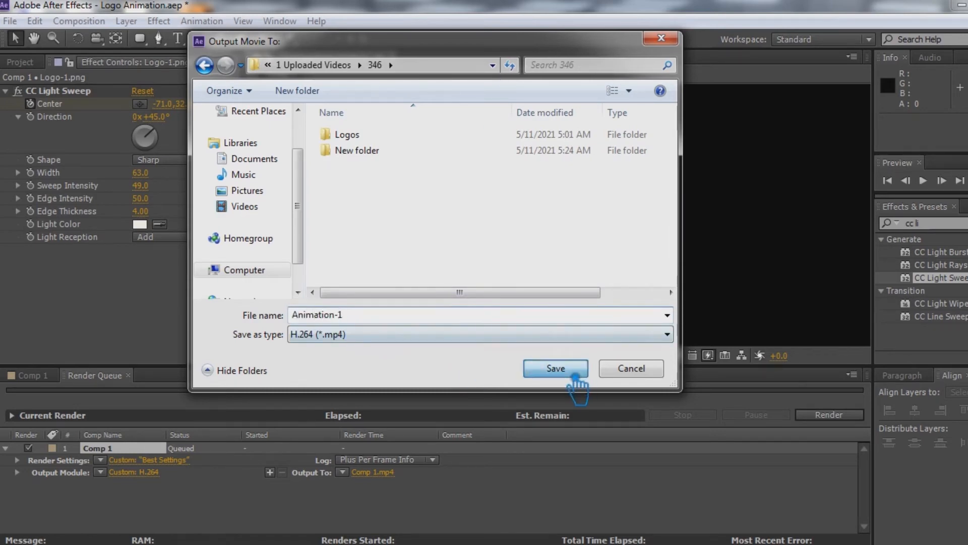
click(575, 370)
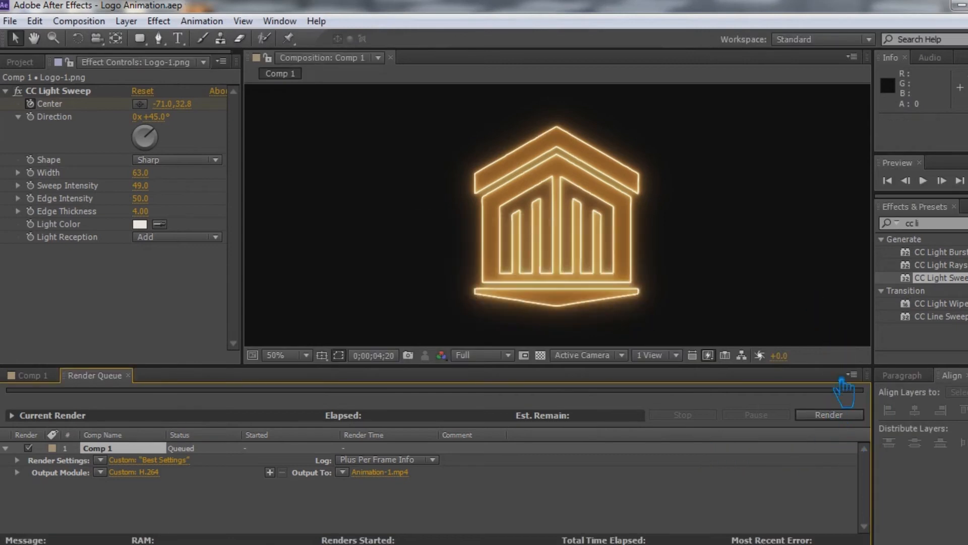
click(833, 414)
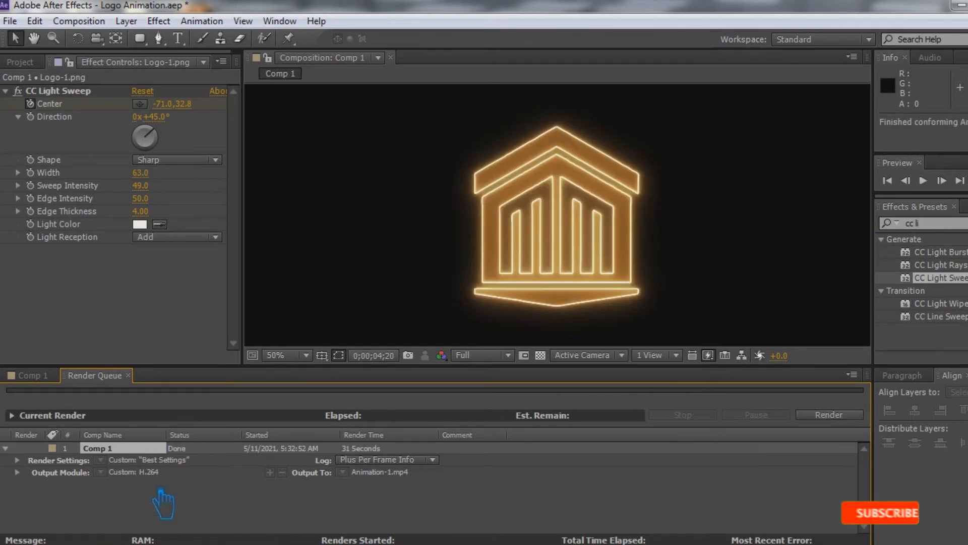
Remove the finished item from the render queue, and save the project from the Comp 1 timeline.
key(Delete)
click(30, 376)
key(ctrl+s)
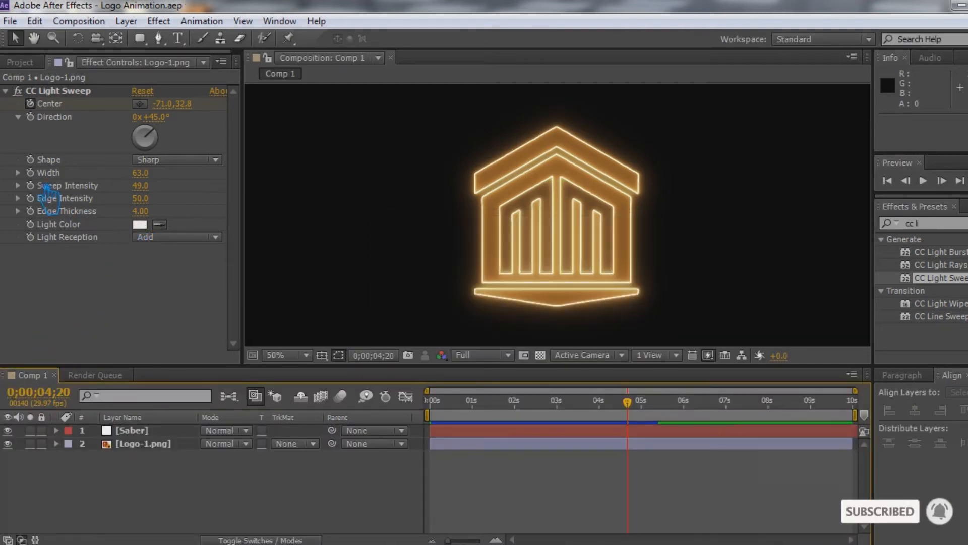
Try the Arc Reactor preset on the Saber layer and test its Saturation in the render settings.
click(157, 430)
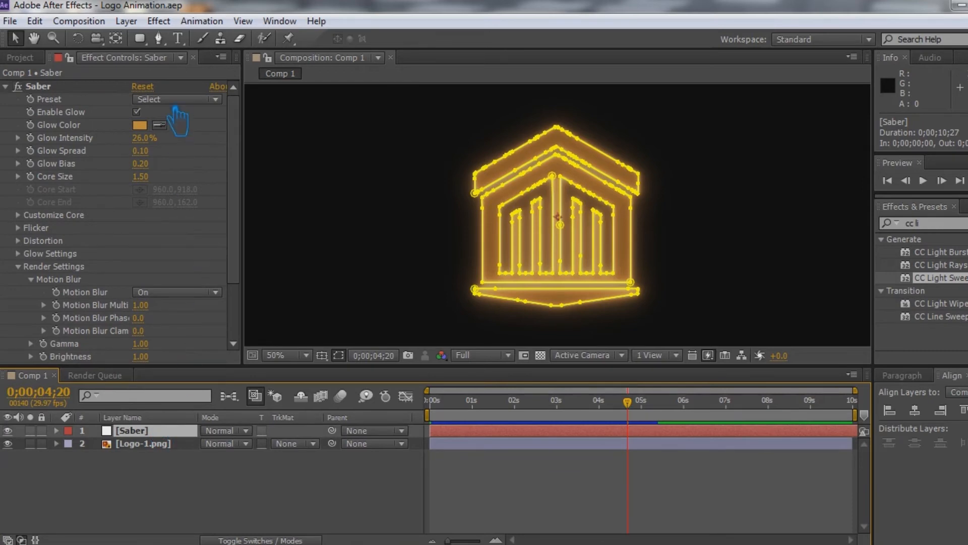
click(190, 100)
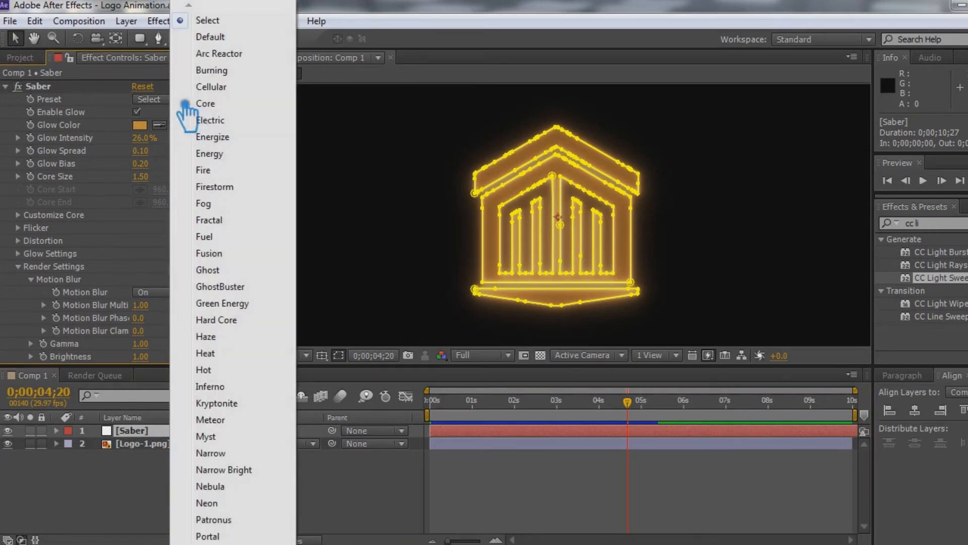
click(228, 59)
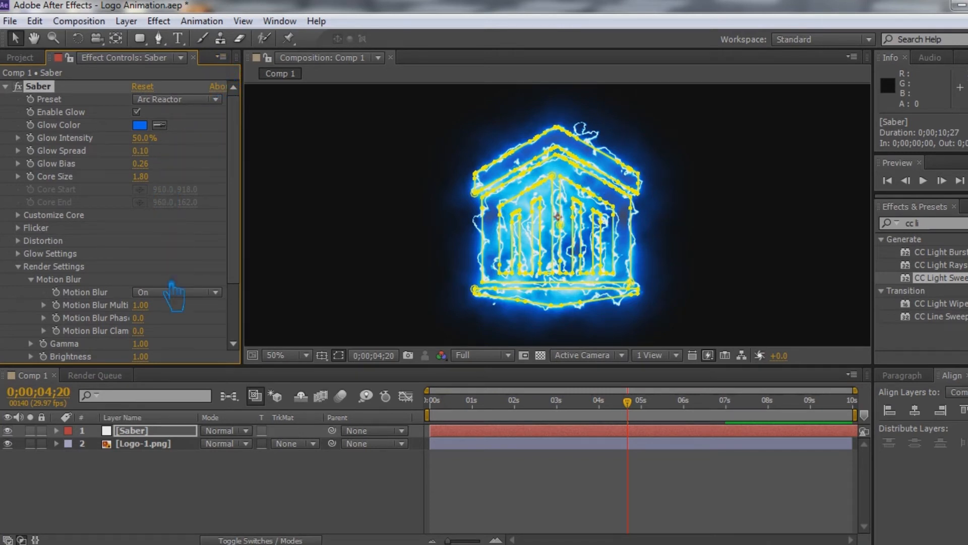
scroll(192, 333, down, 3)
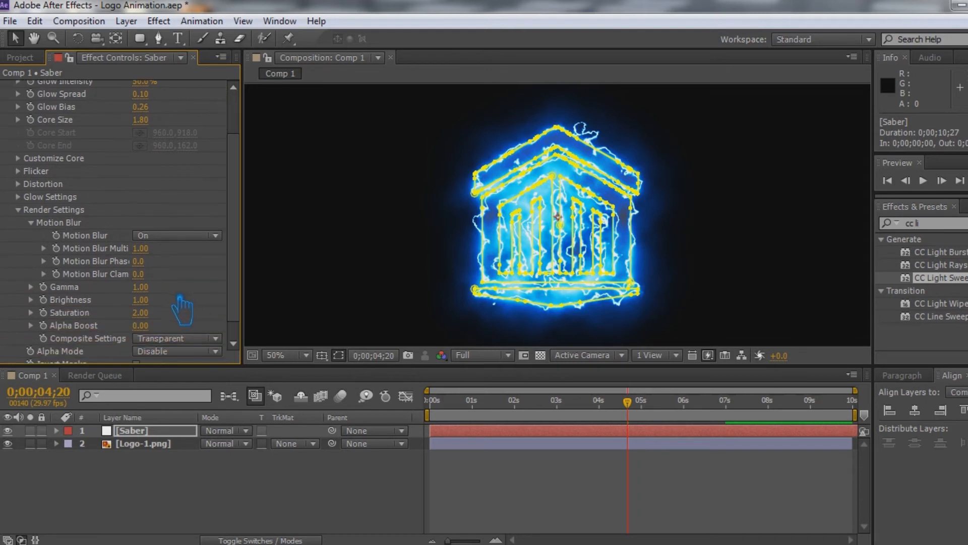
drag(130, 329, 188, 324)
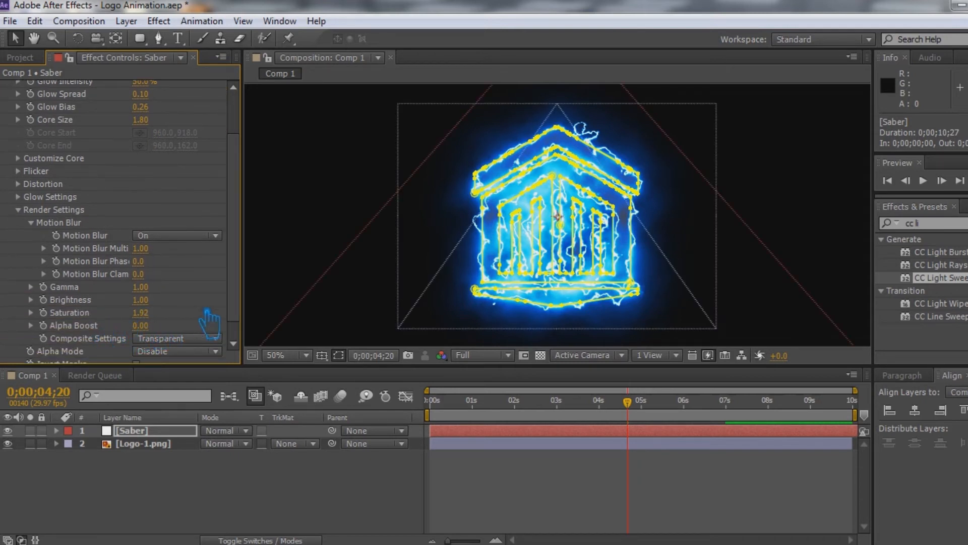
click(285, 489)
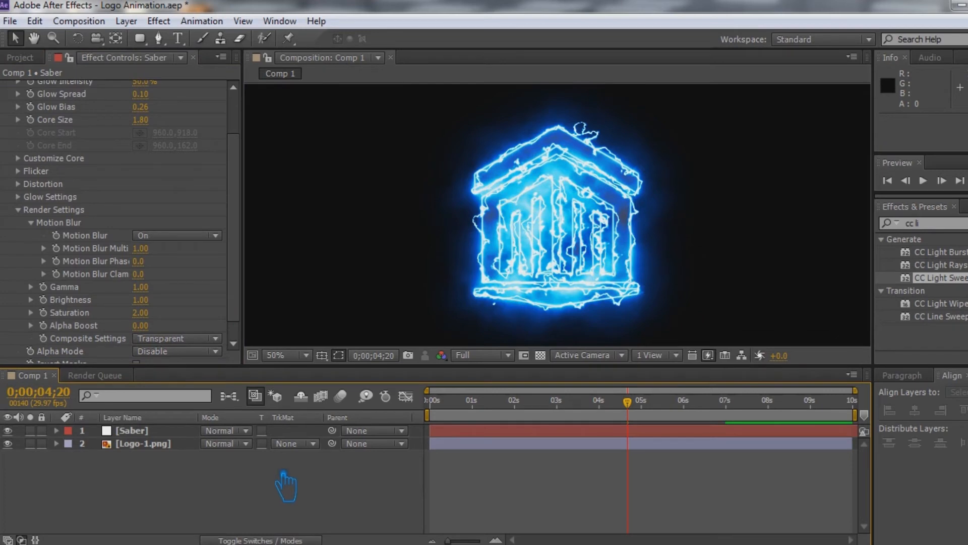
scroll(192, 217, up, 3)
Switch the Saber effect to the Energy preset and set its Glow Intensity to 20%.
click(184, 101)
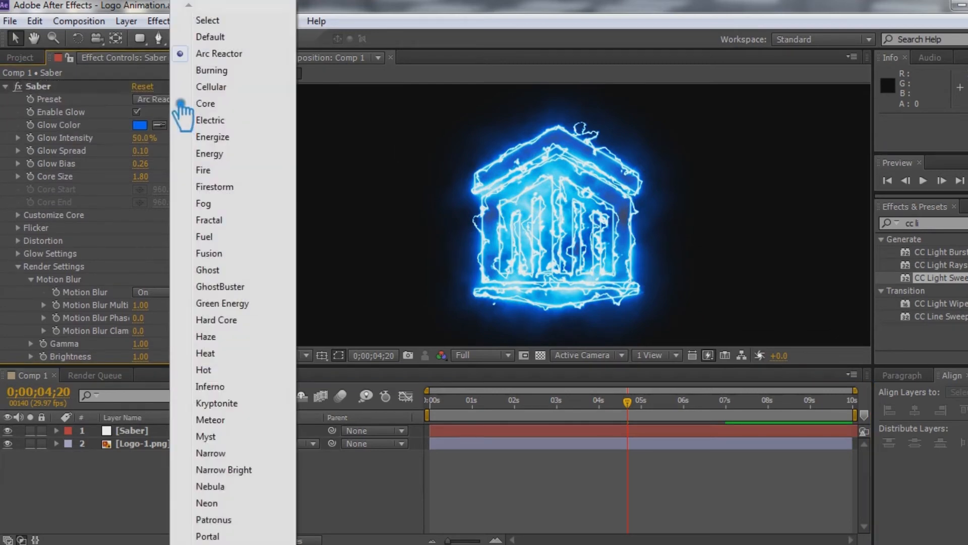
click(244, 152)
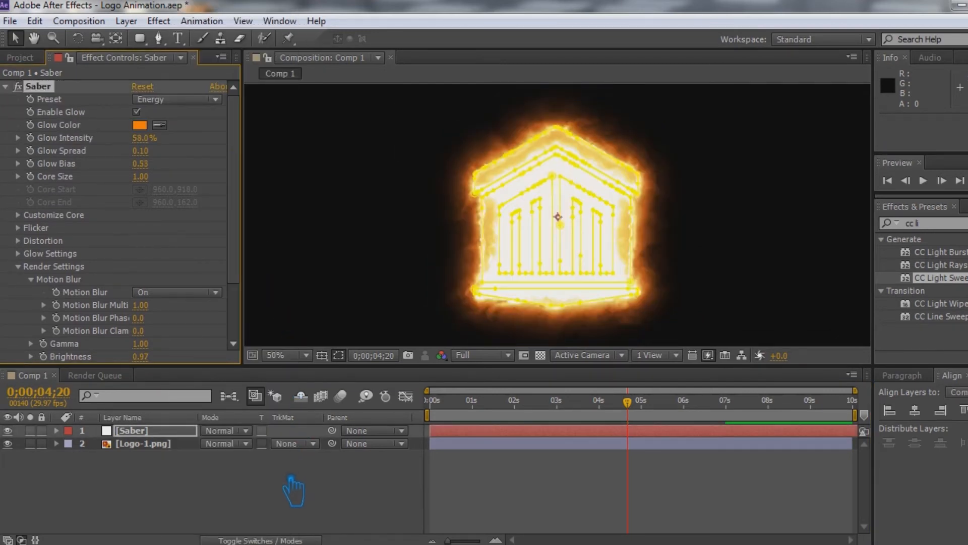
drag(79, 151, 101, 152)
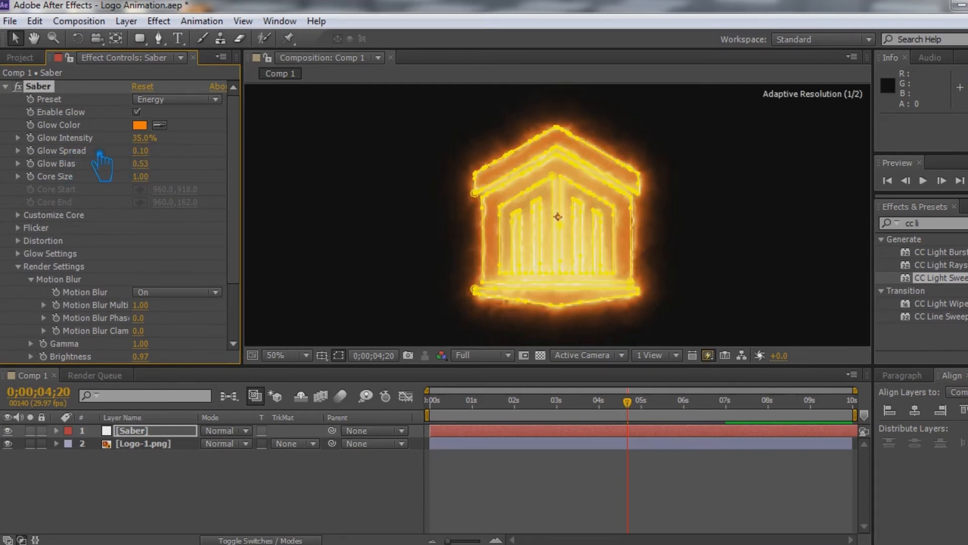
click(312, 509)
click(141, 137)
text(20)
key(Return)
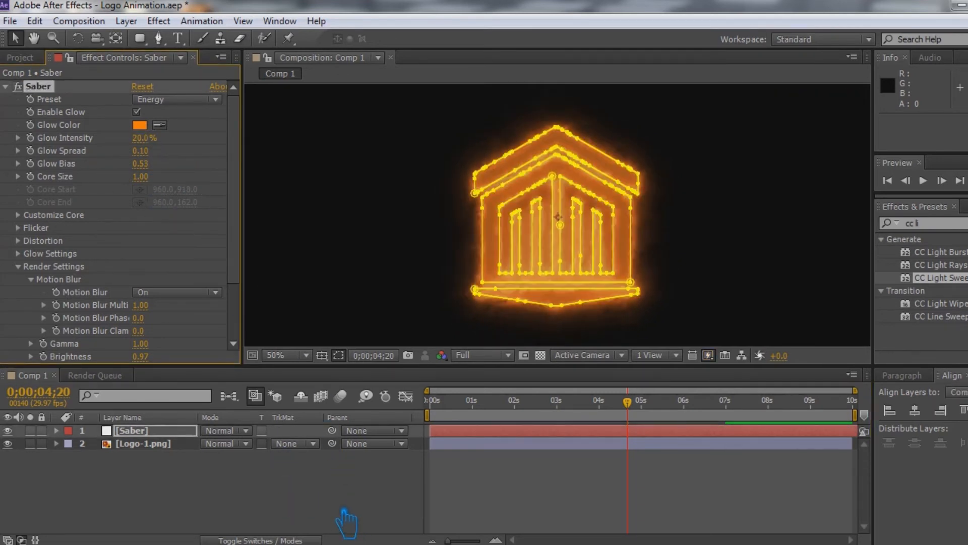
click(346, 516)
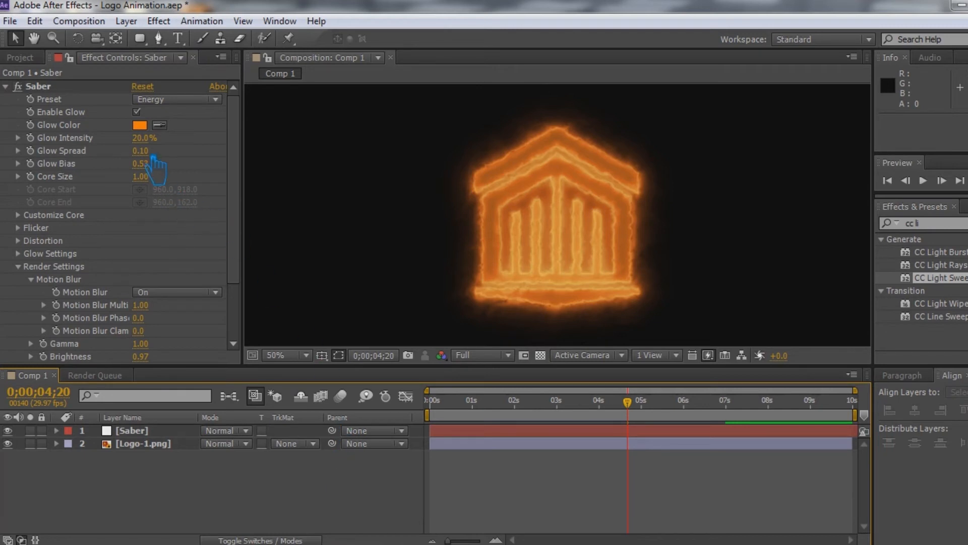
Try a Saber Glow Spread of 0.25, and undo the change.
drag(162, 157, 182, 167)
click(277, 497)
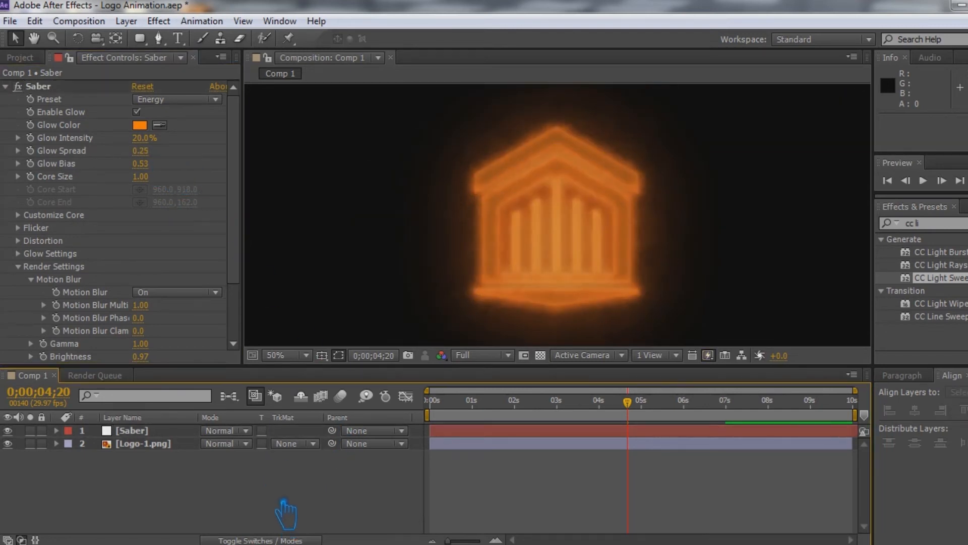
key(ctrl+z)
Lower the Saber effect's Glow Bias to 0.17.
click(152, 167)
click(210, 172)
drag(155, 168, 138, 173)
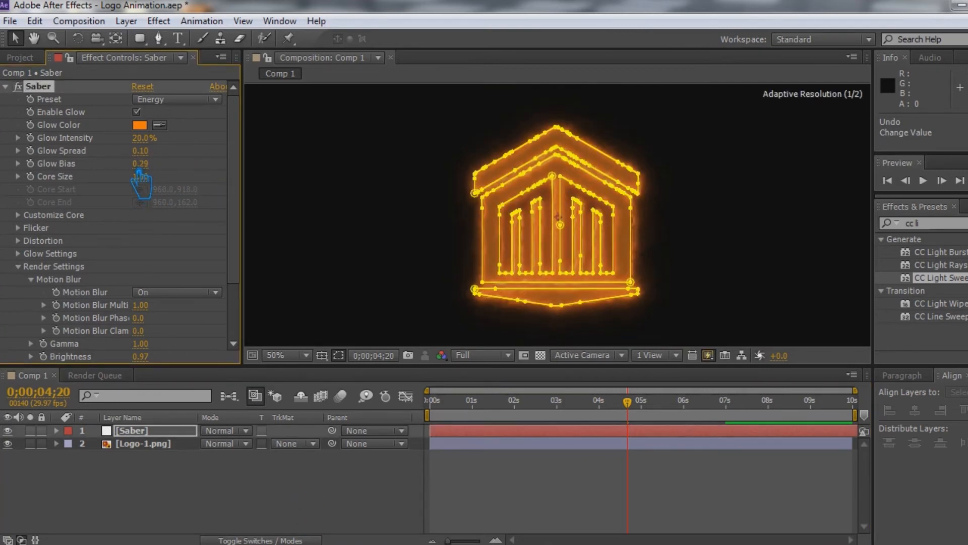
click(325, 509)
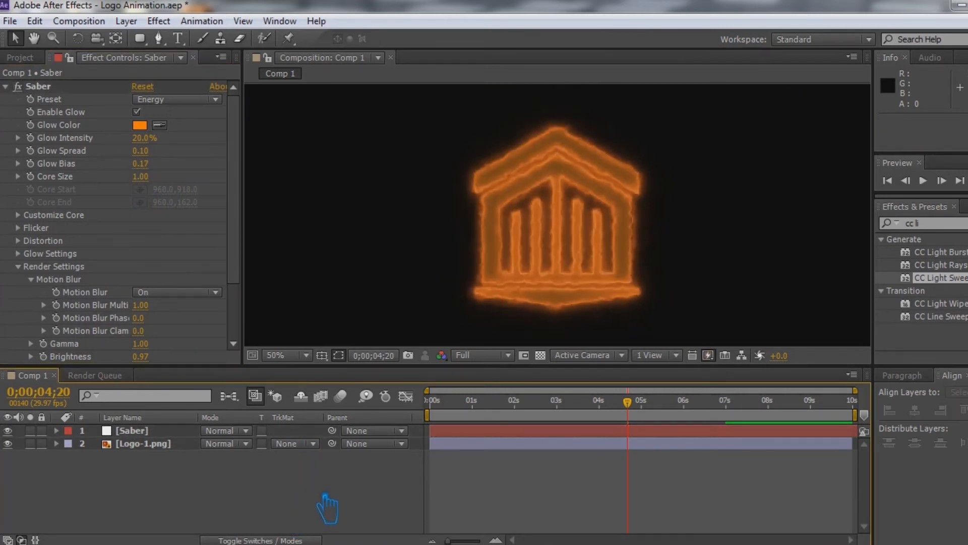
Change the Saber effect's Glow Color to a red-orange.
click(140, 125)
drag(269, 285, 274, 320)
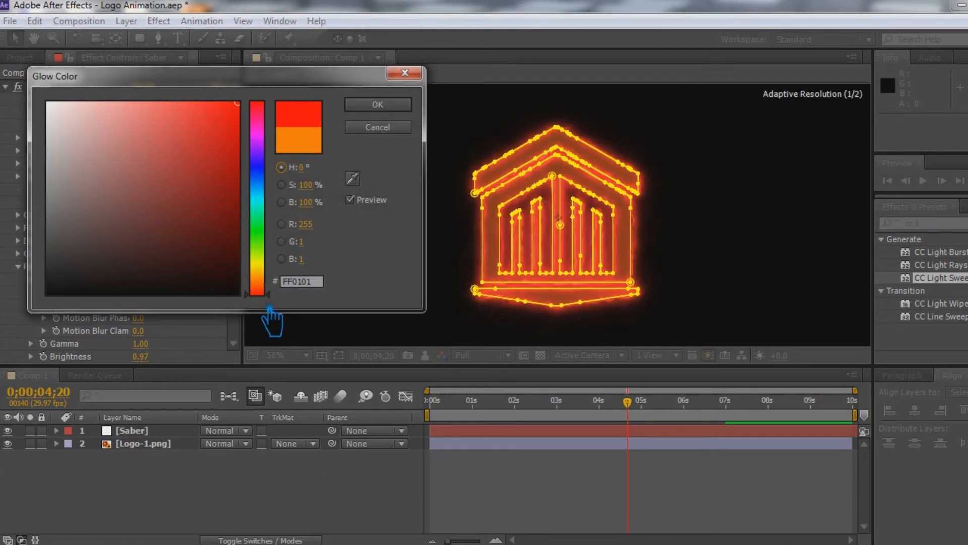
drag(268, 285, 275, 307)
click(387, 106)
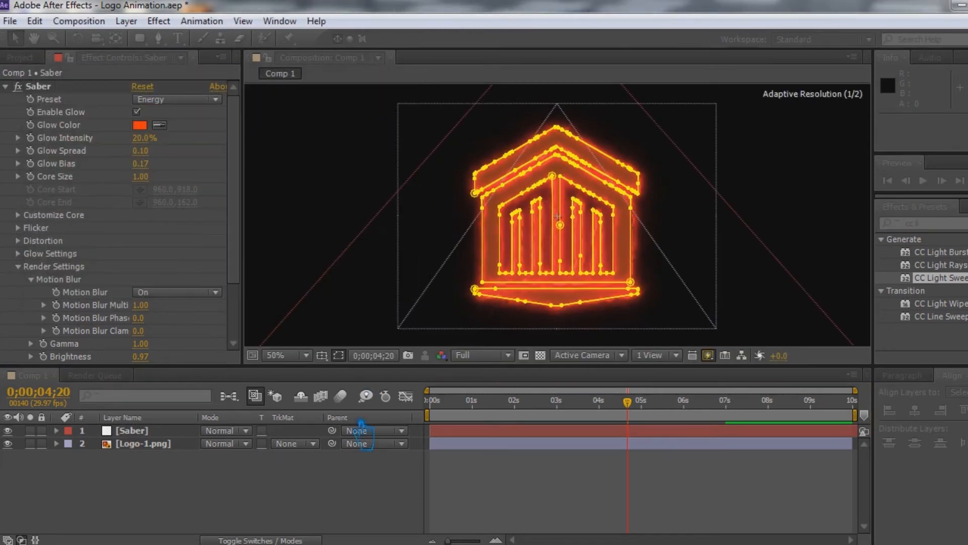
click(320, 494)
Set the Saber layer's Glow Color to orange, FF7301.
click(186, 432)
click(141, 125)
mouse_move(274, 288)
mouse_down()
mouse_move(274, 273)
mouse_move(275, 284)
mouse_up()
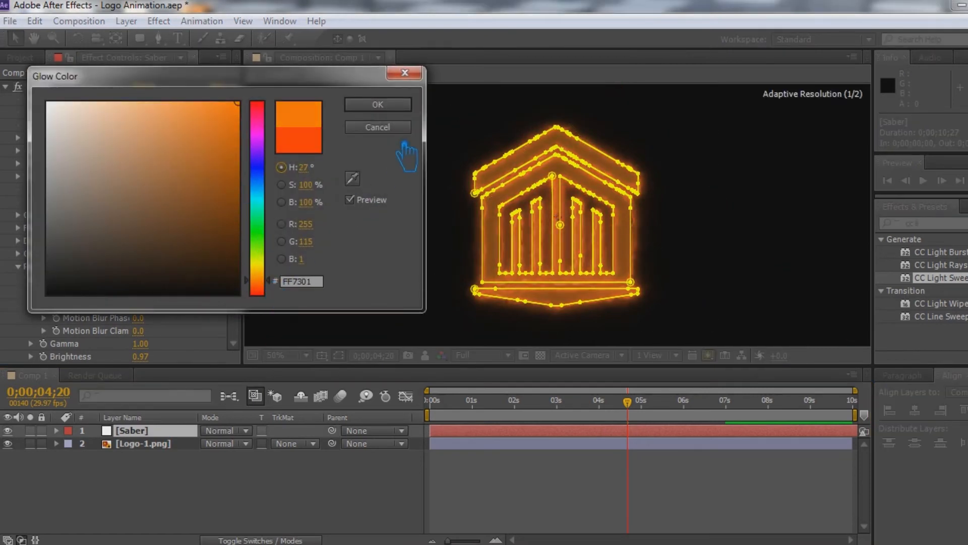
click(386, 105)
click(296, 497)
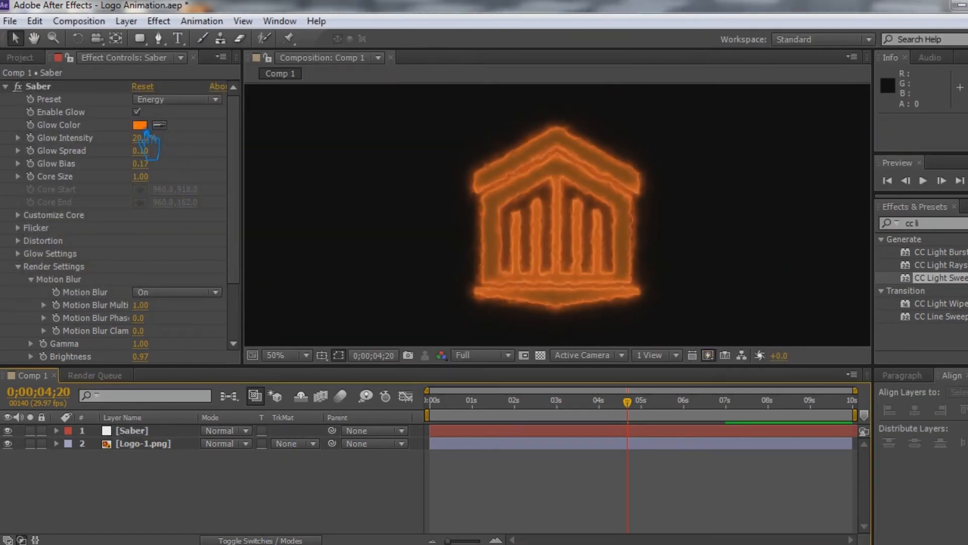
Shift the Saber layer's Glow Color to yellow-orange, FFAE01.
click(141, 125)
drag(277, 280, 276, 273)
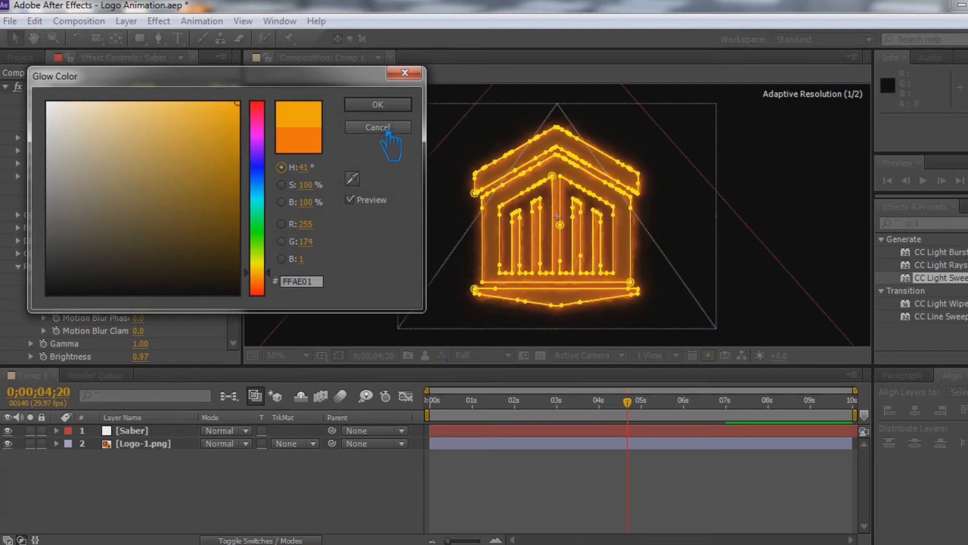
click(378, 105)
click(331, 474)
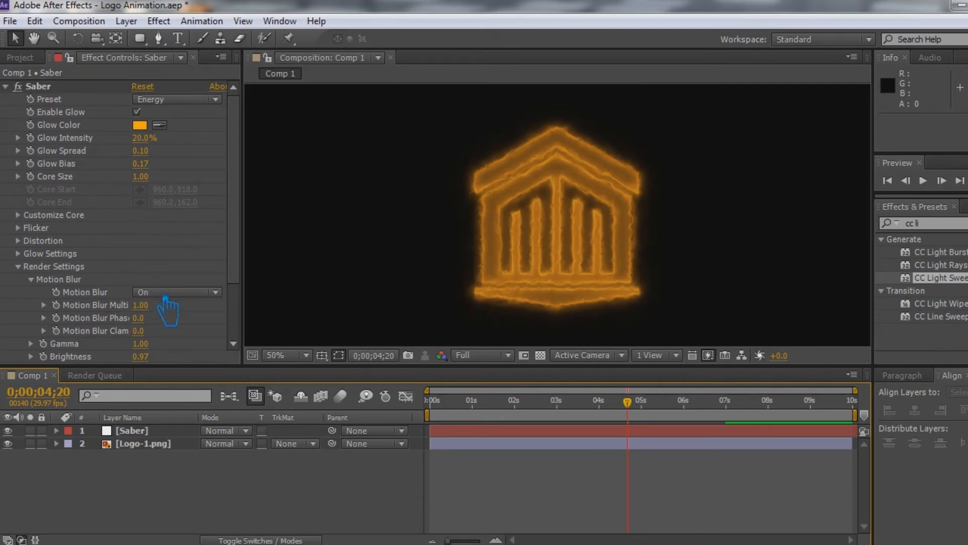
Try Saber Motion Blur Multiplier values such as 0.28 and 2.00, and undo the change.
drag(141, 306, 131, 316)
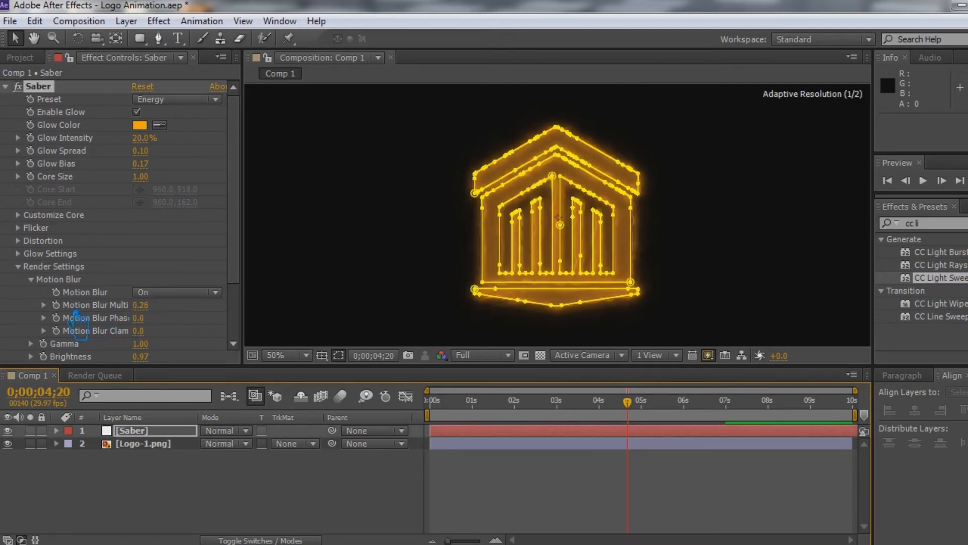
key(ctrl+z)
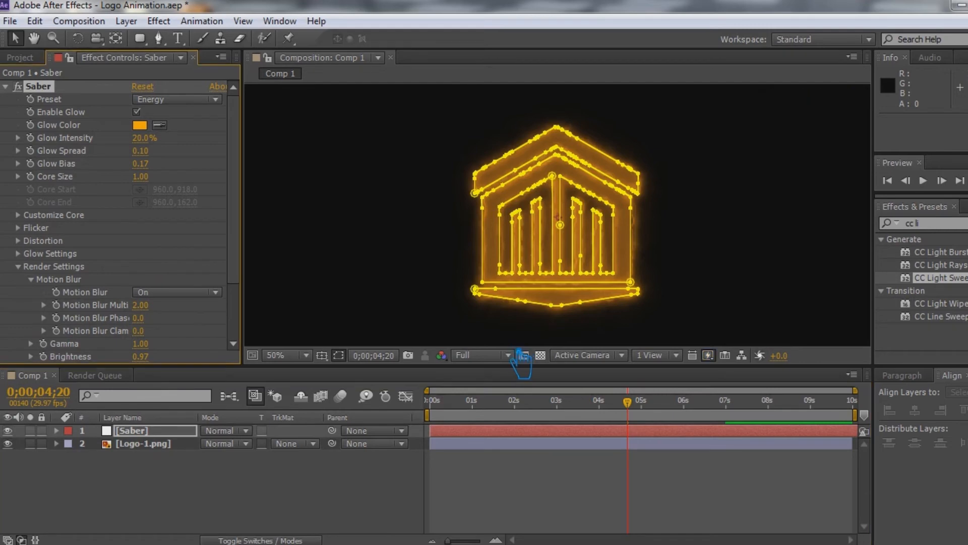
click(321, 499)
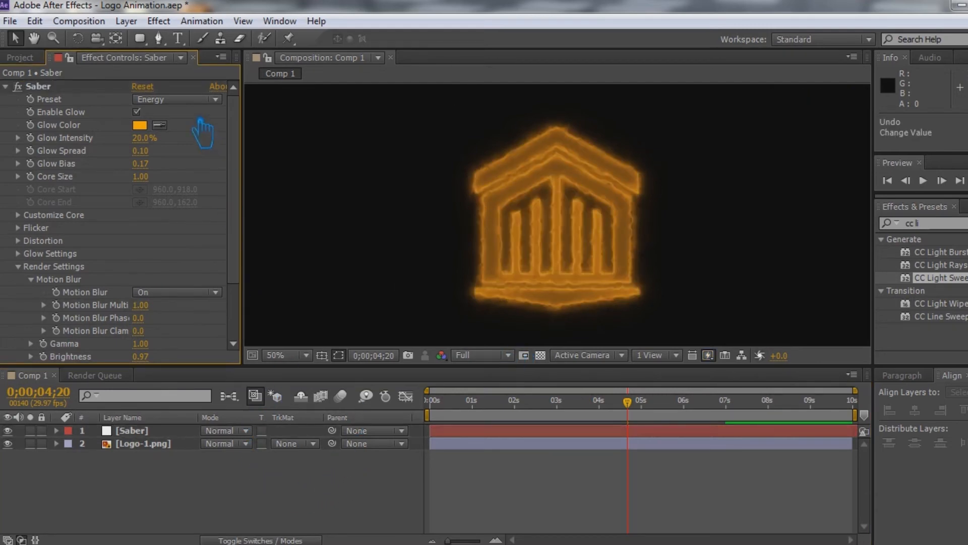
Reset the Saber effect and try the Fuel preset on its default settings.
click(142, 87)
click(173, 100)
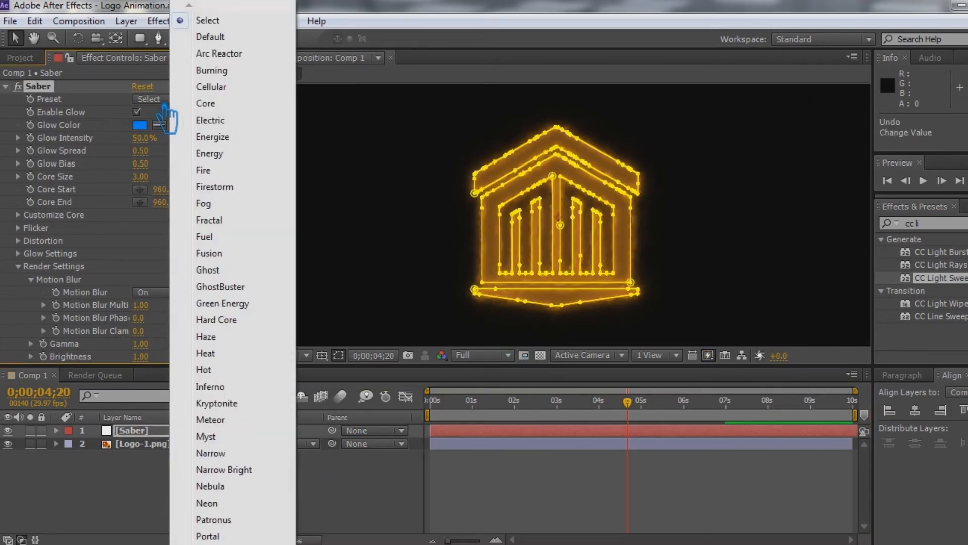
click(237, 238)
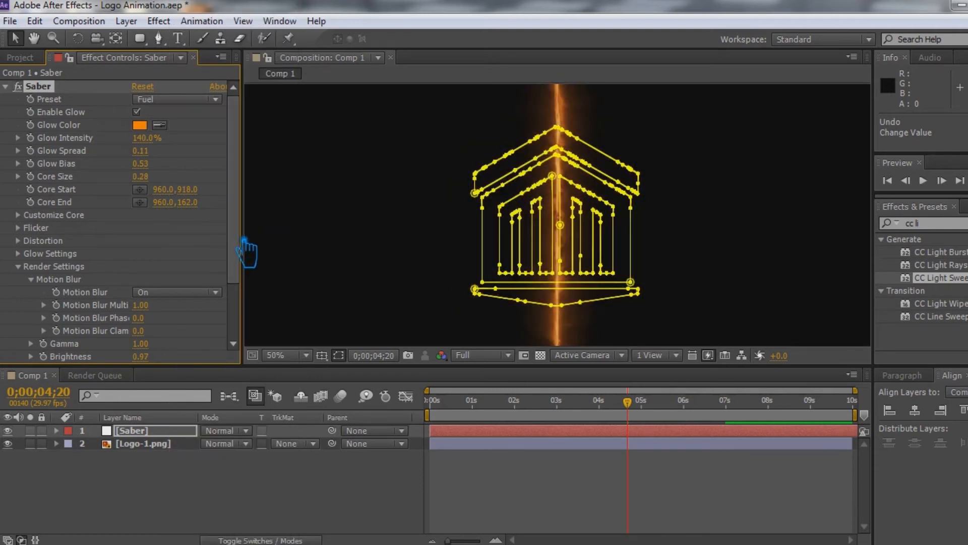
Try the Heat and Electric presets on the reset Saber effect, and undo back to the settings before the reset.
click(177, 99)
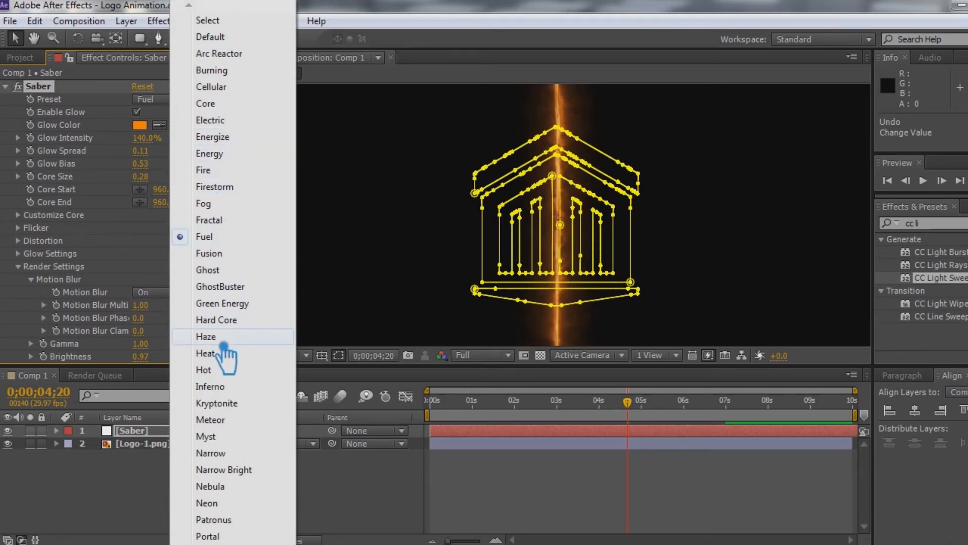
click(216, 354)
click(187, 100)
click(218, 122)
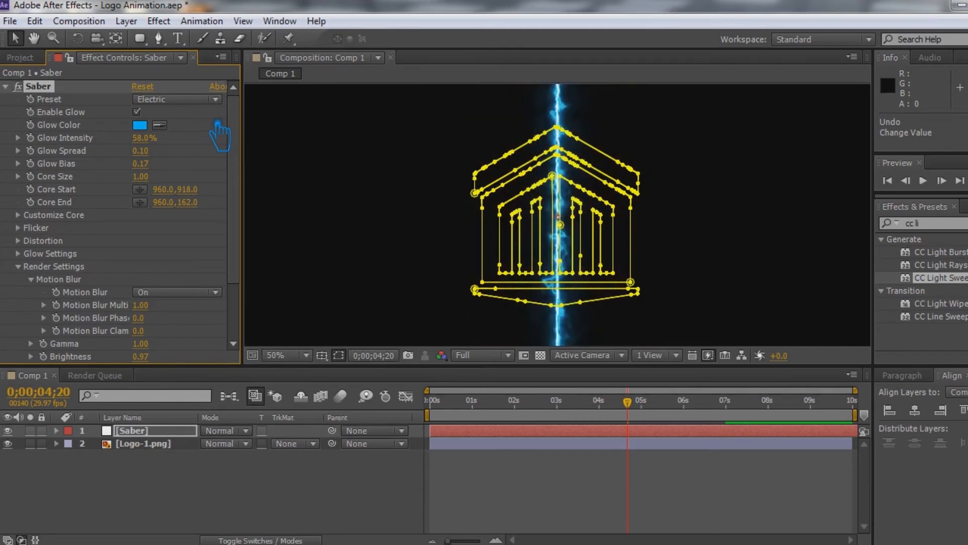
key(ctrl+z)
key(ctrl+z)
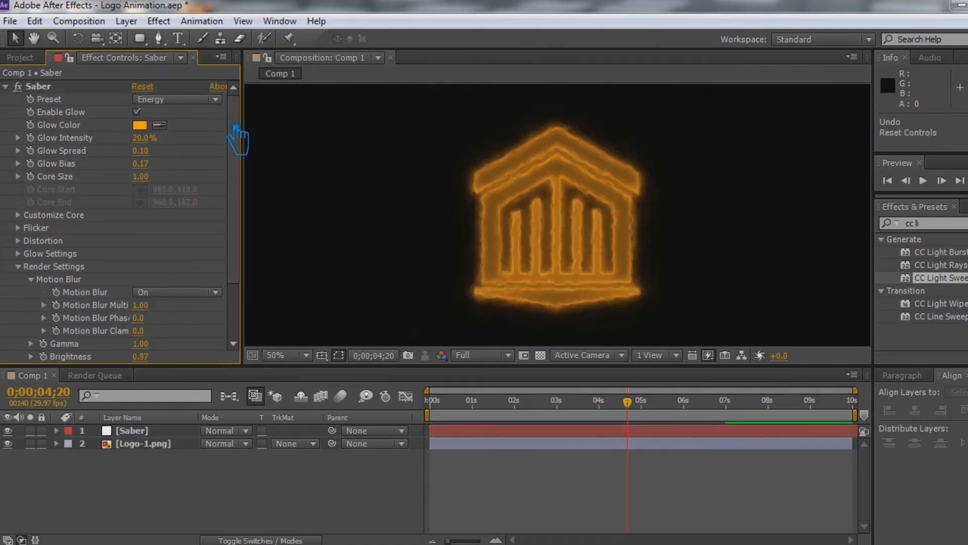
Switch the Saber effect on the logo outline from Energy to the Fuel preset.
click(187, 100)
click(149, 117)
click(38, 86)
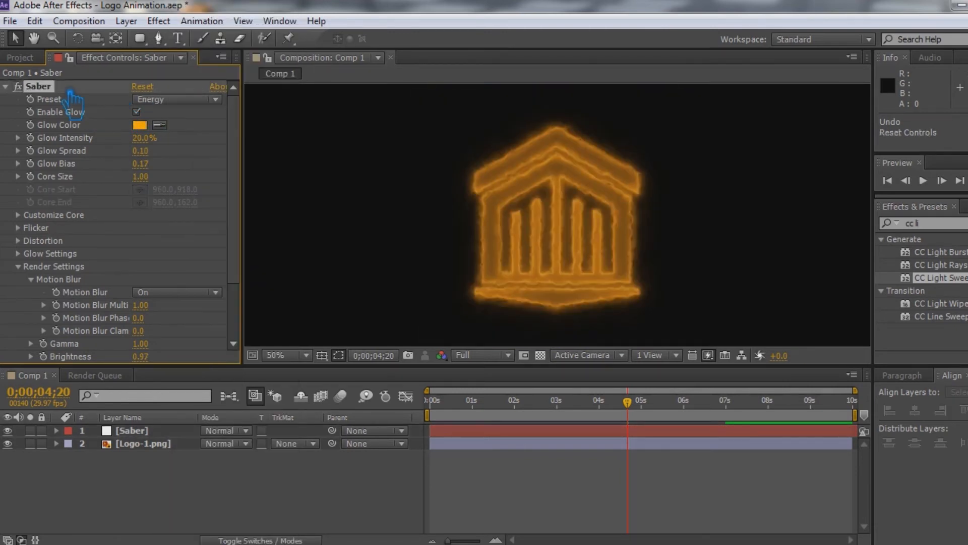
click(195, 99)
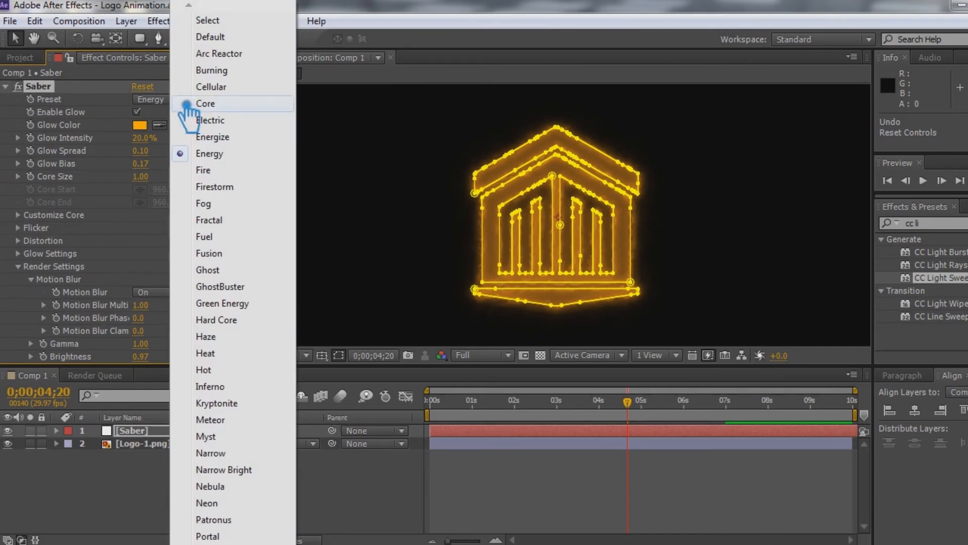
click(231, 244)
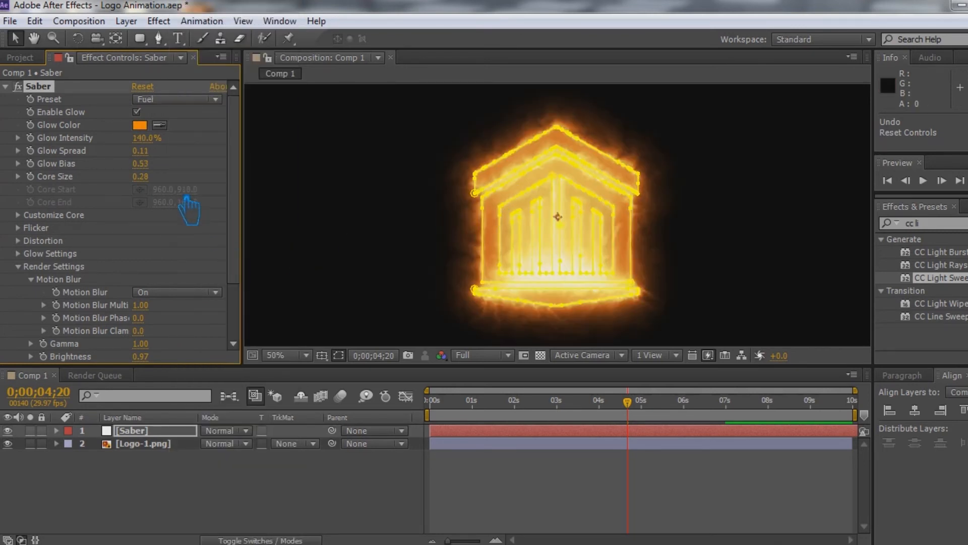
Try Glow Intensity values of 78%, 76% and 98% with the Fuel preset.
drag(156, 144, 107, 143)
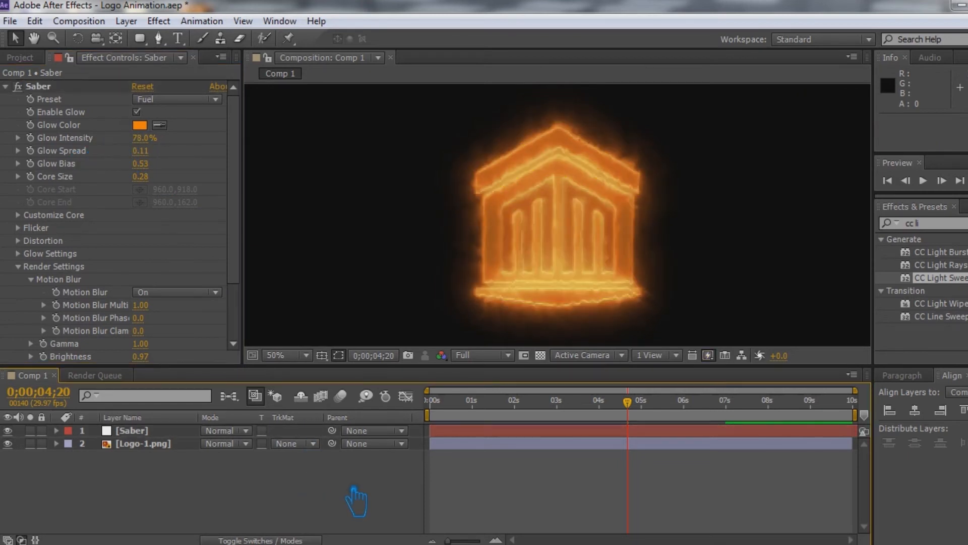
mouse_move(152, 145)
mouse_down()
mouse_move(161, 147)
mouse_move(141, 147)
mouse_up()
click(295, 481)
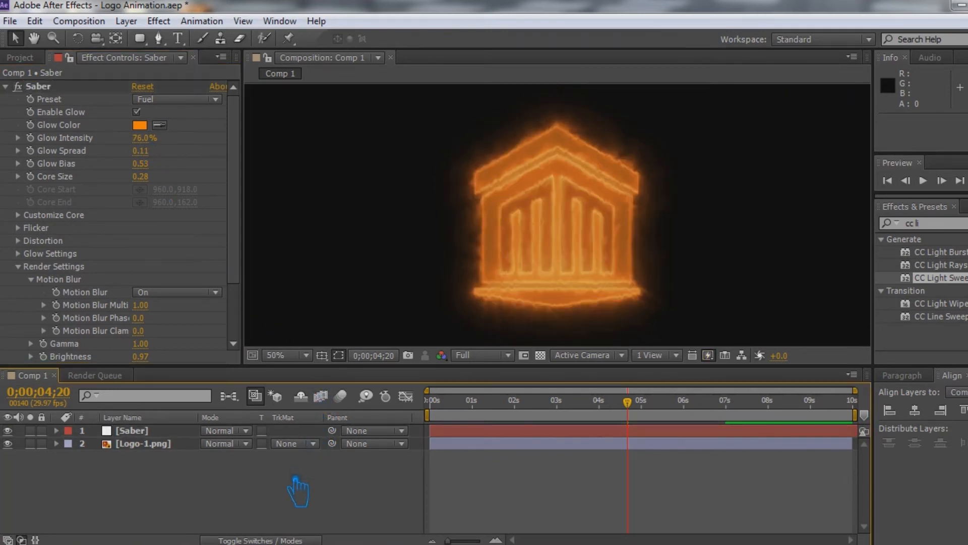
drag(154, 147, 173, 147)
click(289, 477)
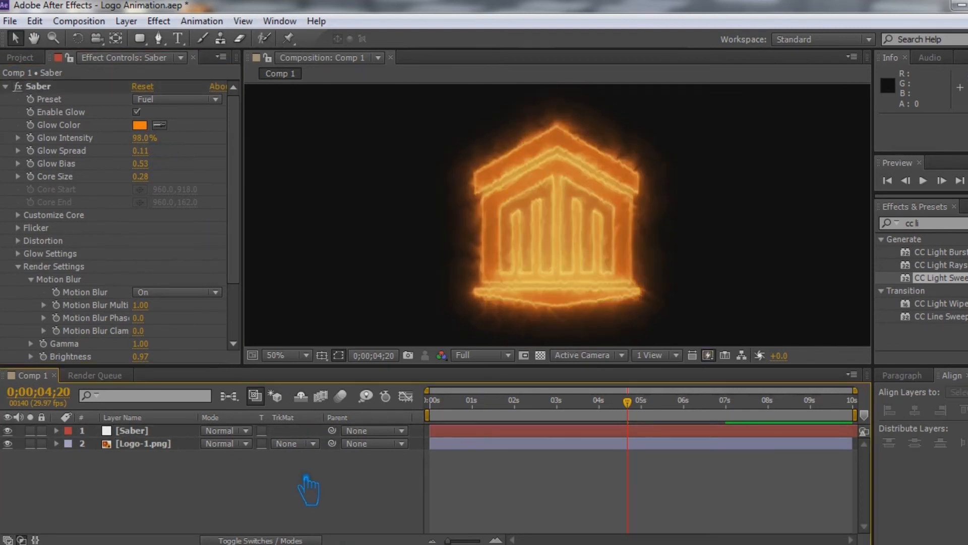
Set the Saber effect's Glow Intensity to 100%.
click(146, 138)
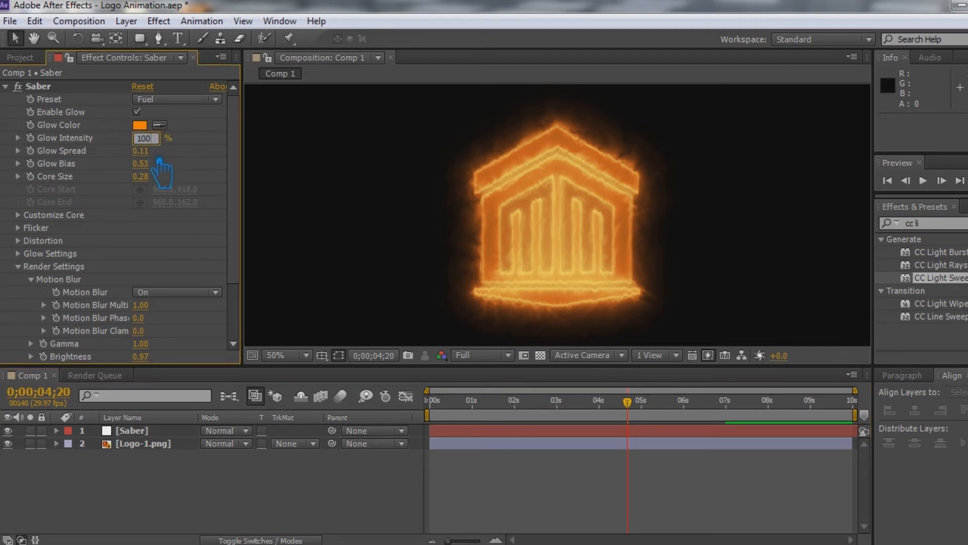
text(100)
key(Tab)
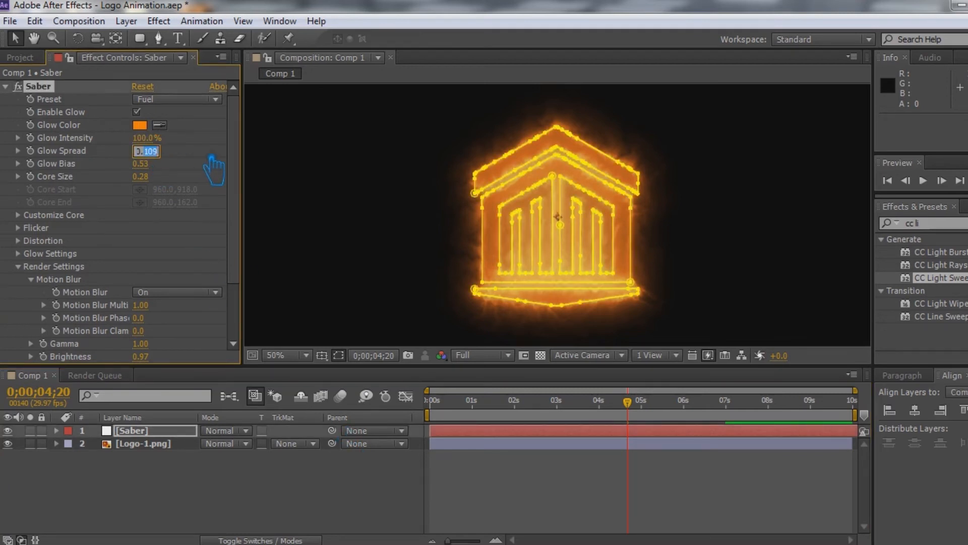
Try a Glow Spread of 0.2 with the Fuel preset, and undo the change.
text(0.2)
key(Return)
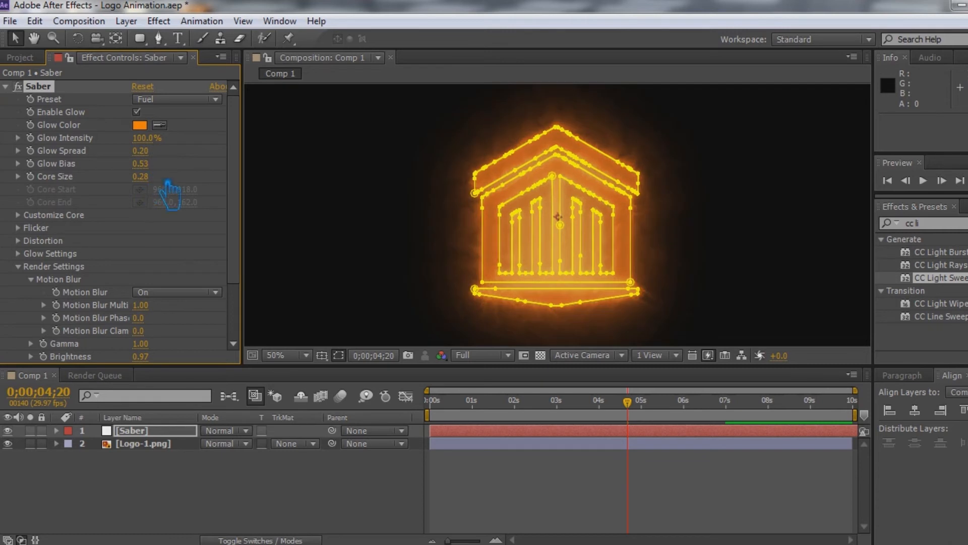
click(272, 484)
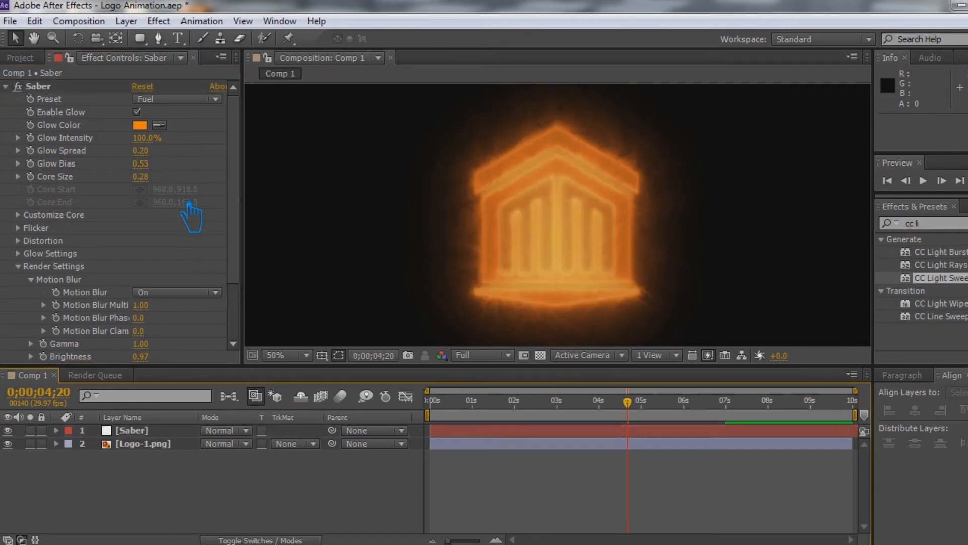
key(ctrl+z)
click(143, 150)
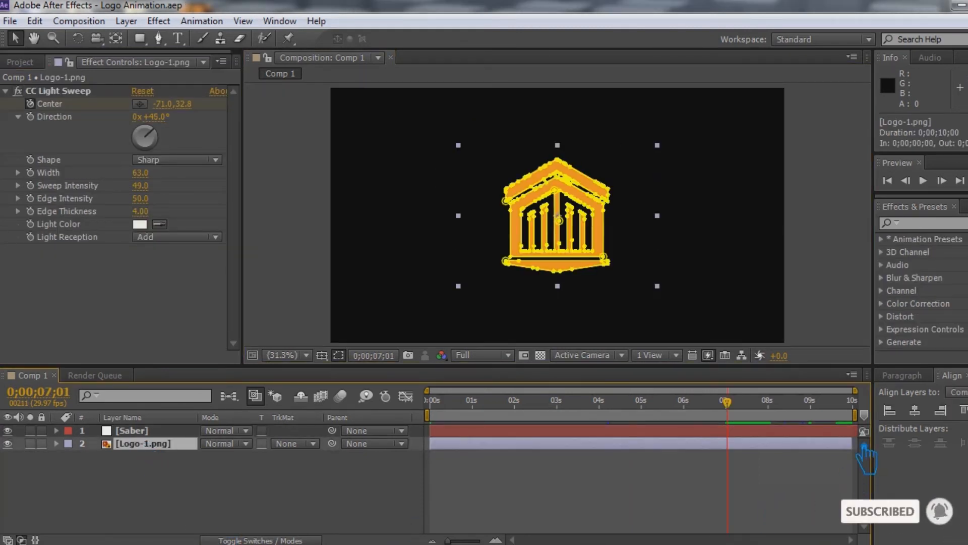
Save the project and extend the Logo-1.png layer to the end of the composition.
key(ctrl+s)
click(738, 474)
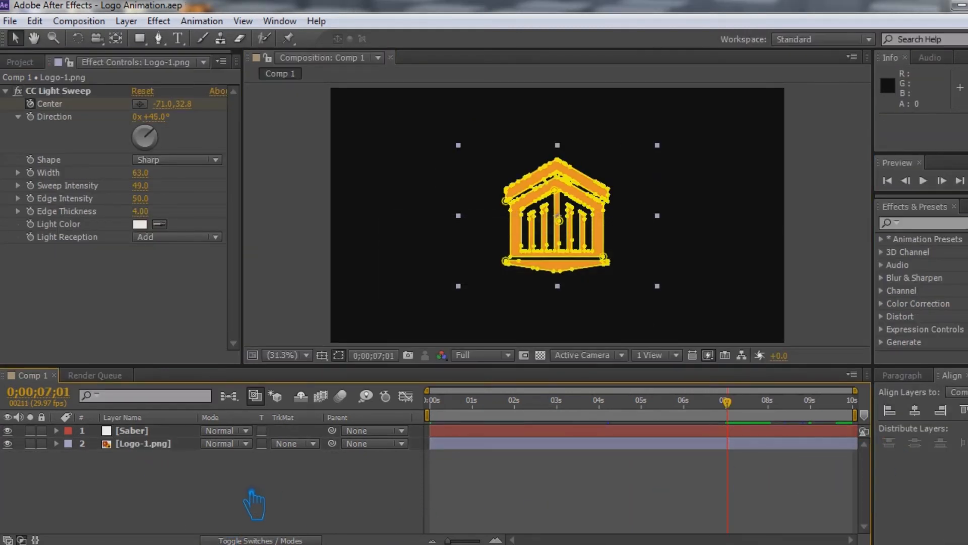
click(161, 446)
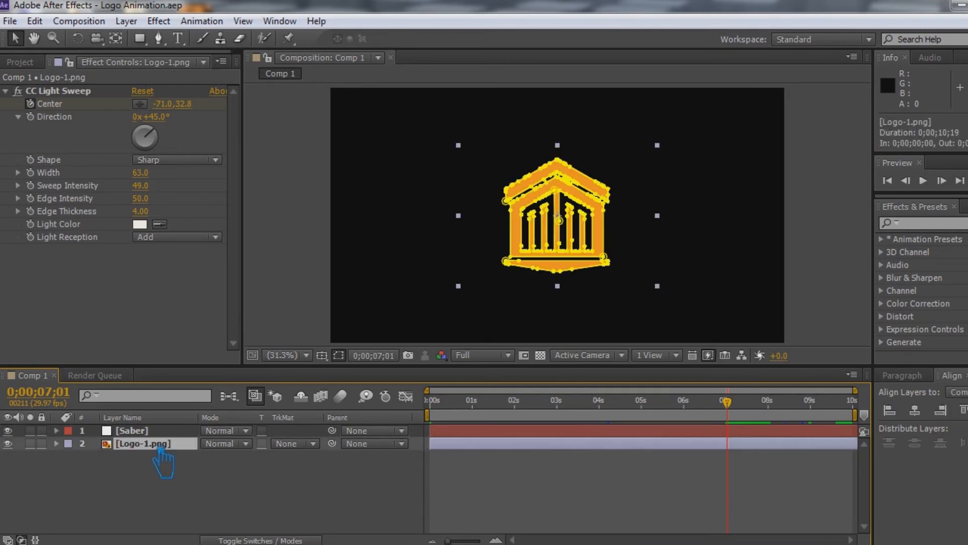
click(255, 504)
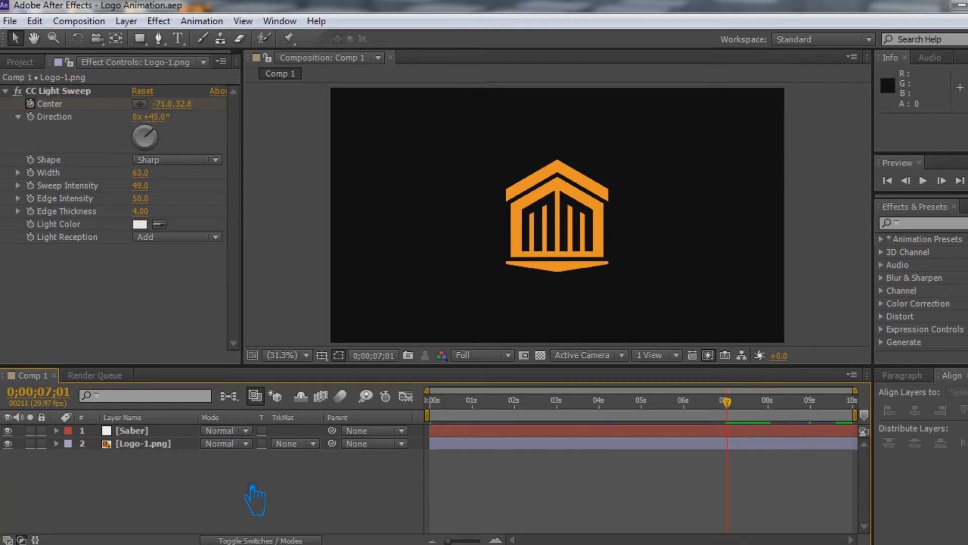
Move both CC Light Sweep Center keyframes of the Logo-1.png layer earlier so the first sits at 0;00;06;26.
click(170, 444)
click(215, 489)
click(171, 445)
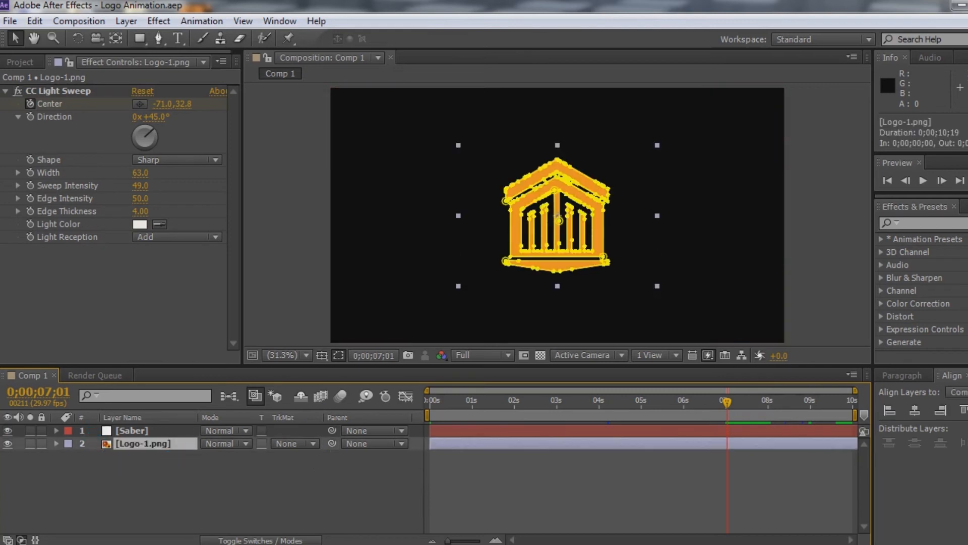
click(56, 443)
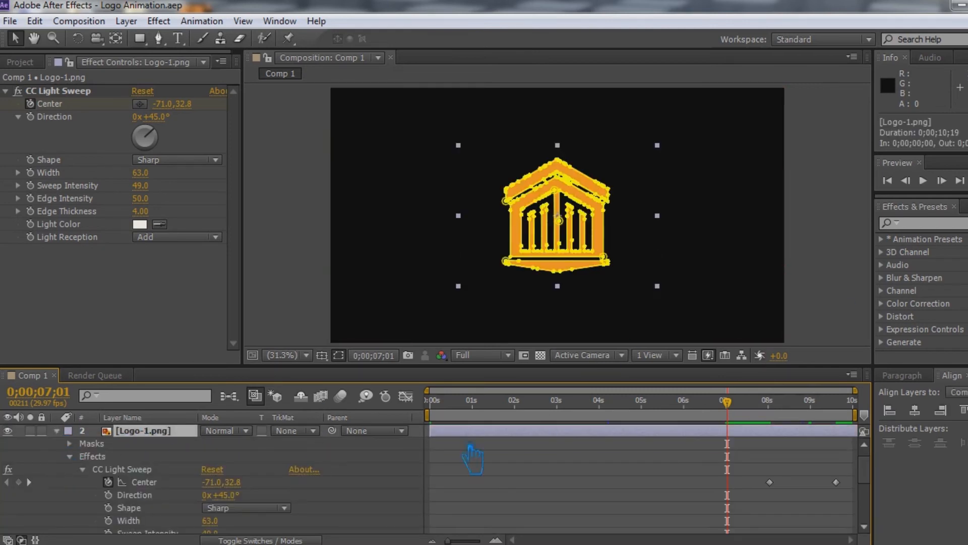
mouse_move(744, 417)
mouse_down()
mouse_move(698, 419)
mouse_move(737, 402)
mouse_up()
click(826, 257)
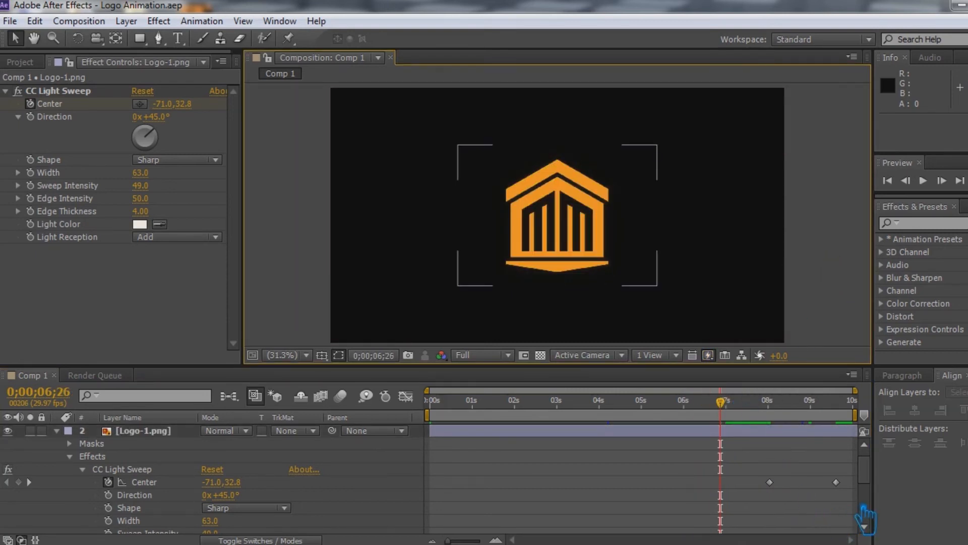
drag(852, 501, 743, 457)
click(752, 480)
drag(854, 510, 752, 485)
click(739, 505)
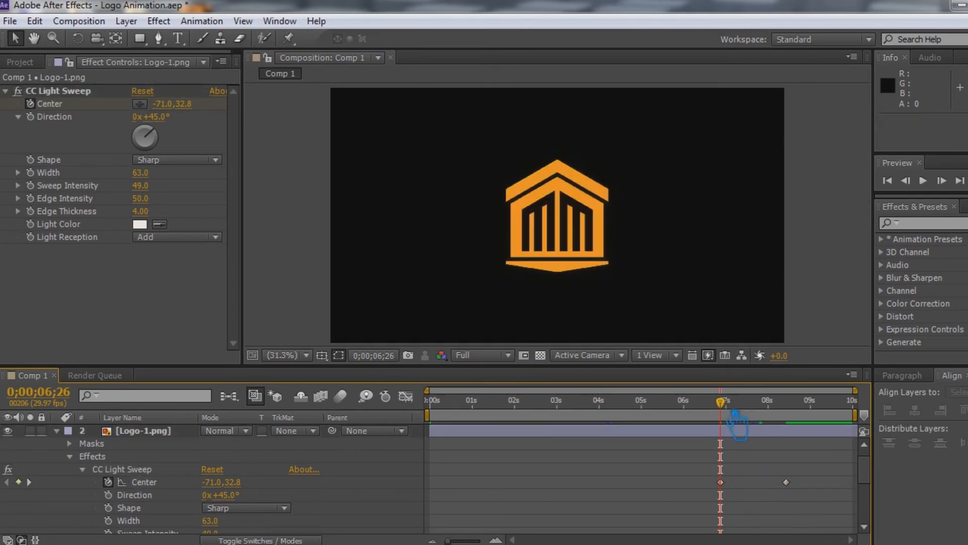
Move the last light sweep Center keyframe to 0;00;08;00, save the project and collapse the layer's properties.
click(768, 402)
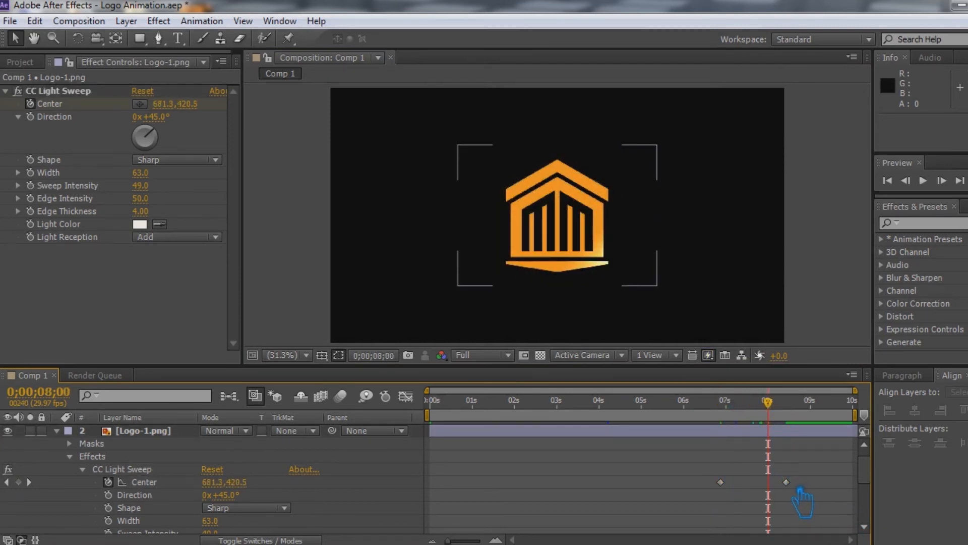
drag(786, 483, 767, 482)
key(ctrl+s)
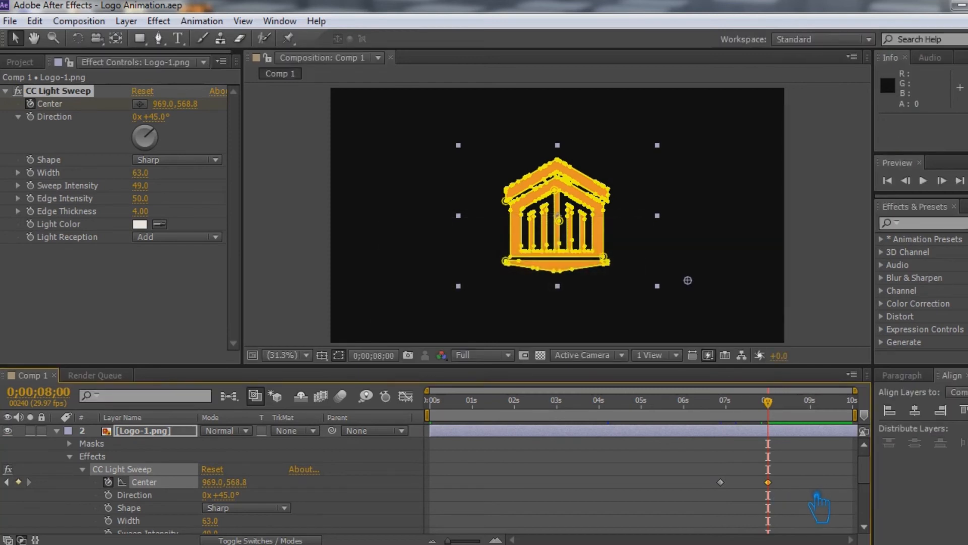
click(56, 430)
click(235, 484)
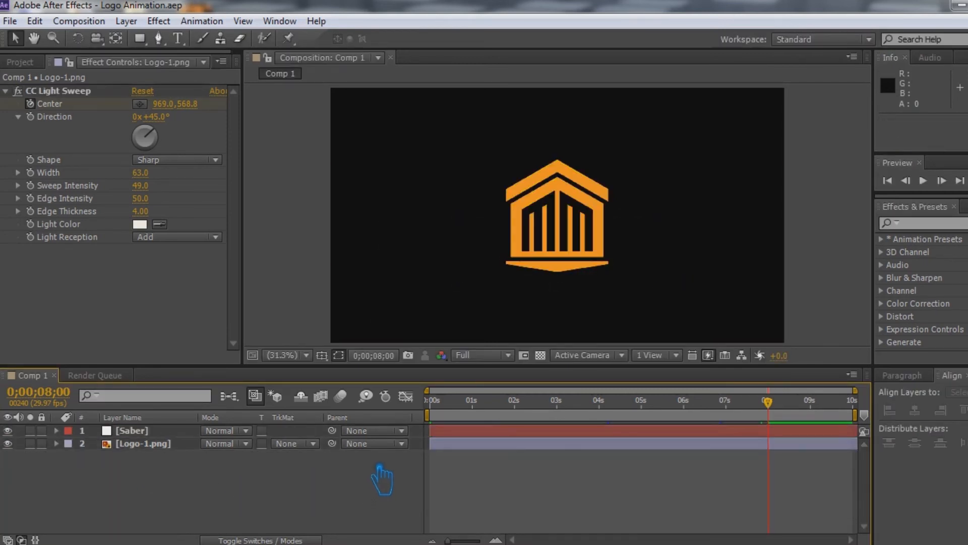
Add Opacity and Scale keyframes to the Logo-1.png layer at 0;00;08;00.
click(598, 447)
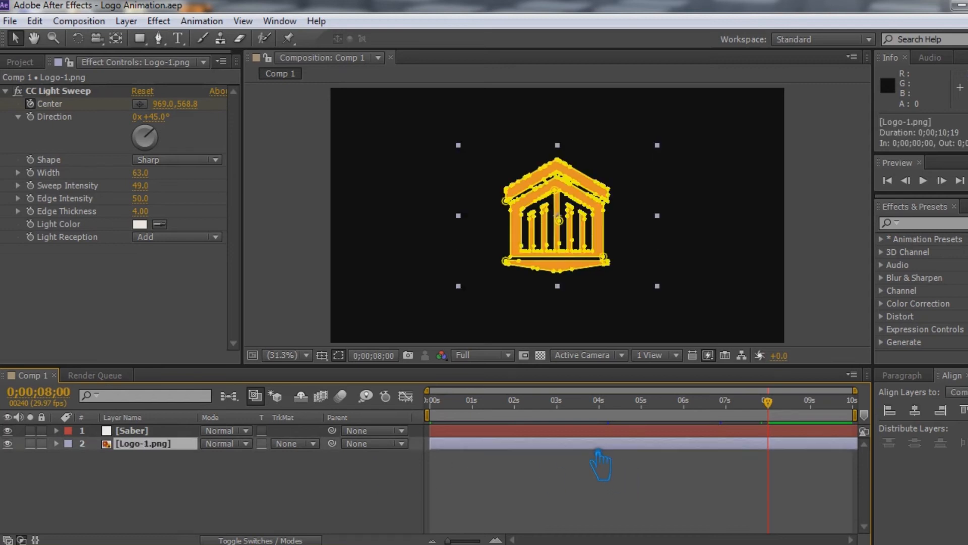
click(442, 497)
click(961, 228)
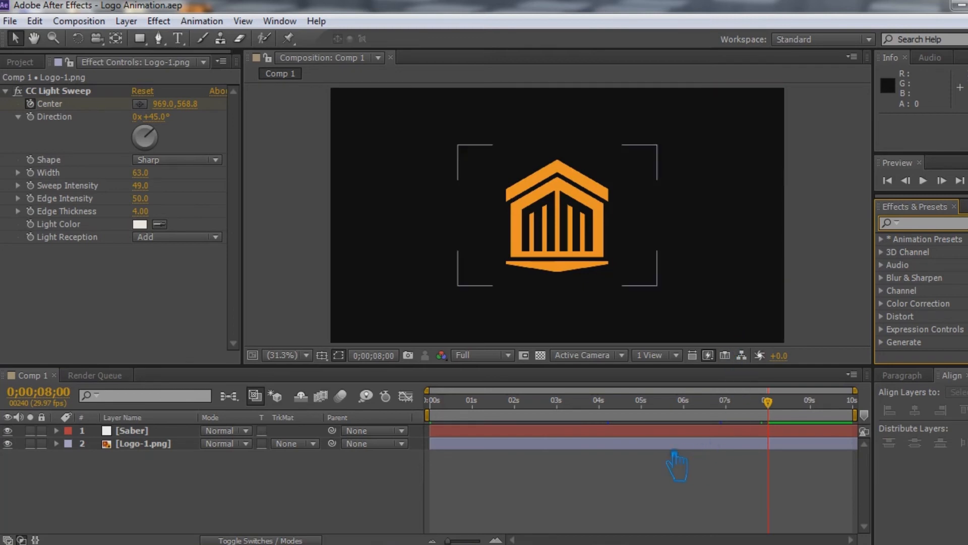
click(677, 443)
click(55, 443)
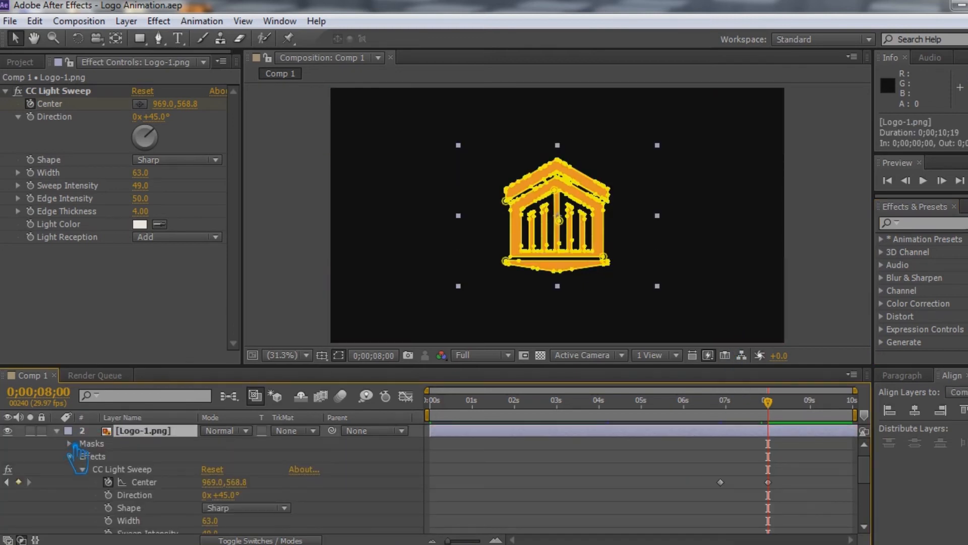
scroll(487, 502, down, 4)
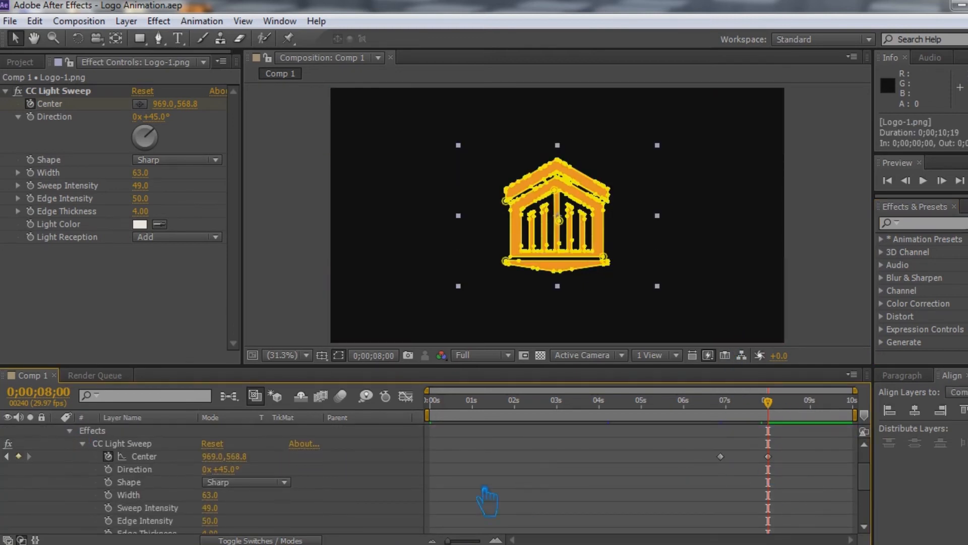
scroll(169, 497, up, 4)
click(71, 456)
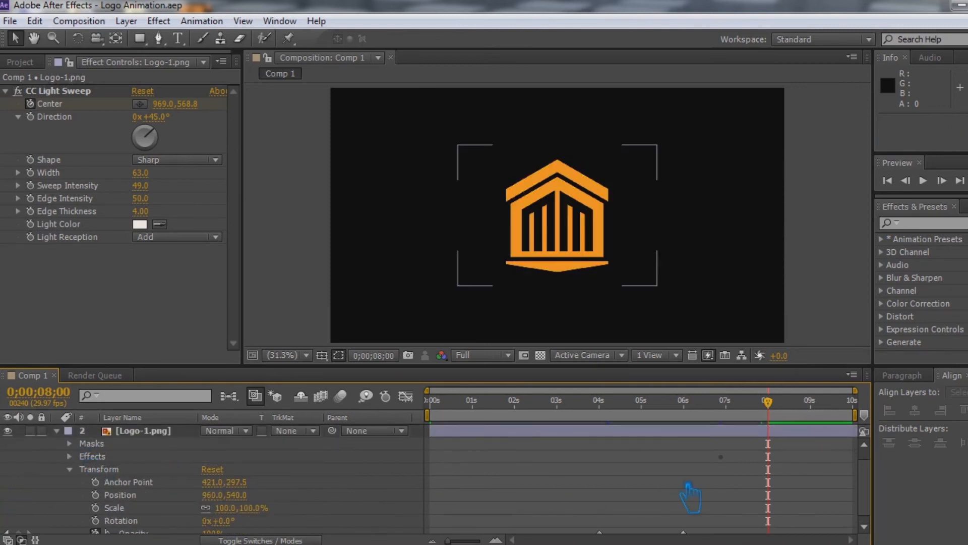
click(158, 441)
scroll(172, 488, down, 1)
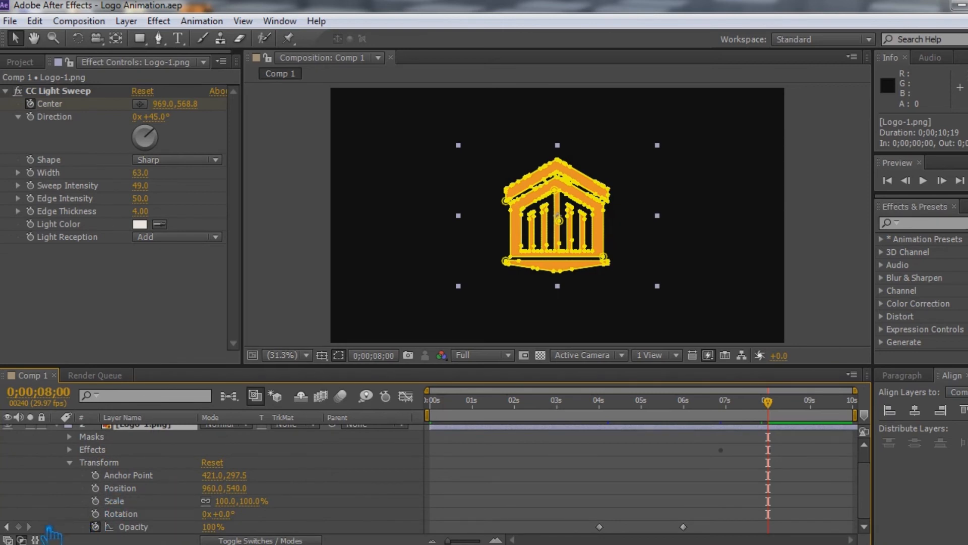
click(18, 527)
click(96, 501)
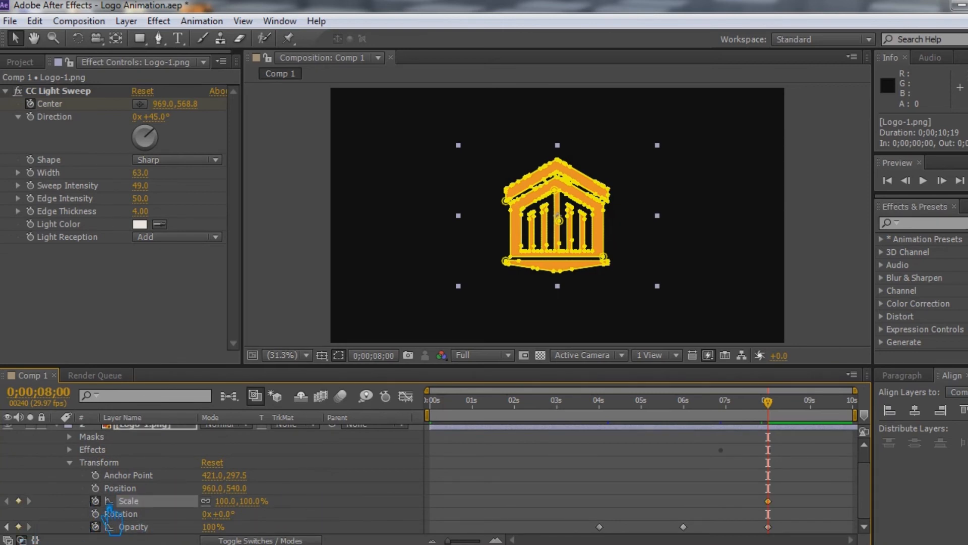
At 0;00;09;22, set the Logo-1.png layer's Scale to 209% and Opacity to 1%, and collapse the layer.
drag(768, 402, 841, 402)
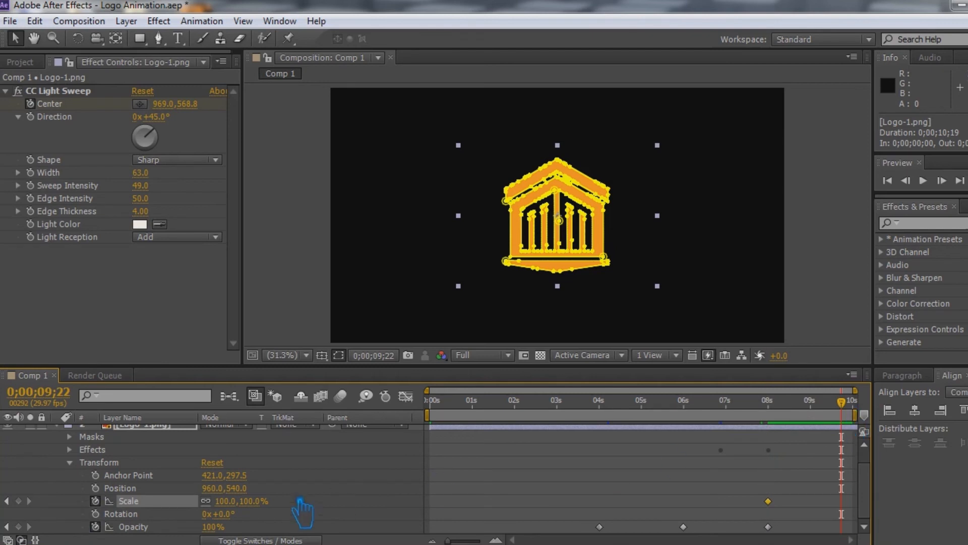
drag(237, 517, 315, 515)
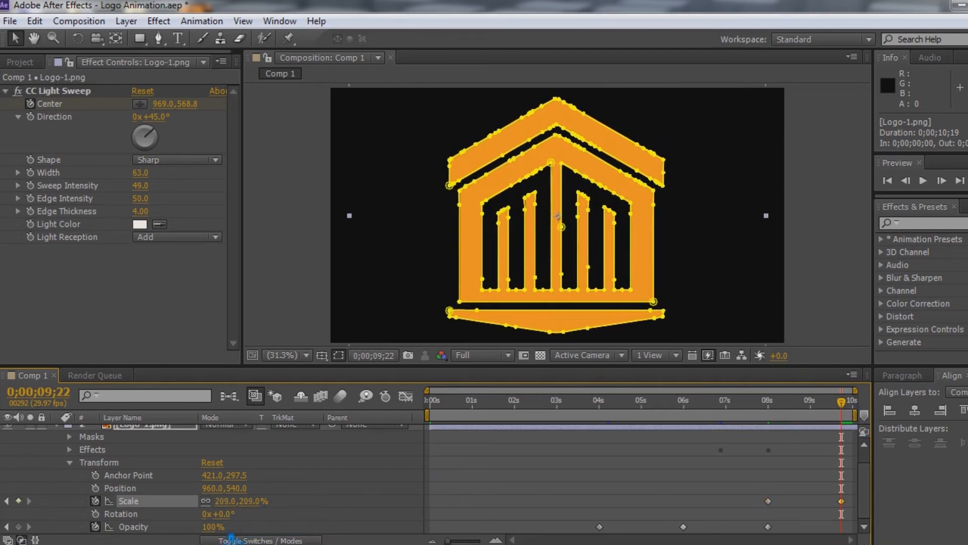
drag(222, 527, 53, 524)
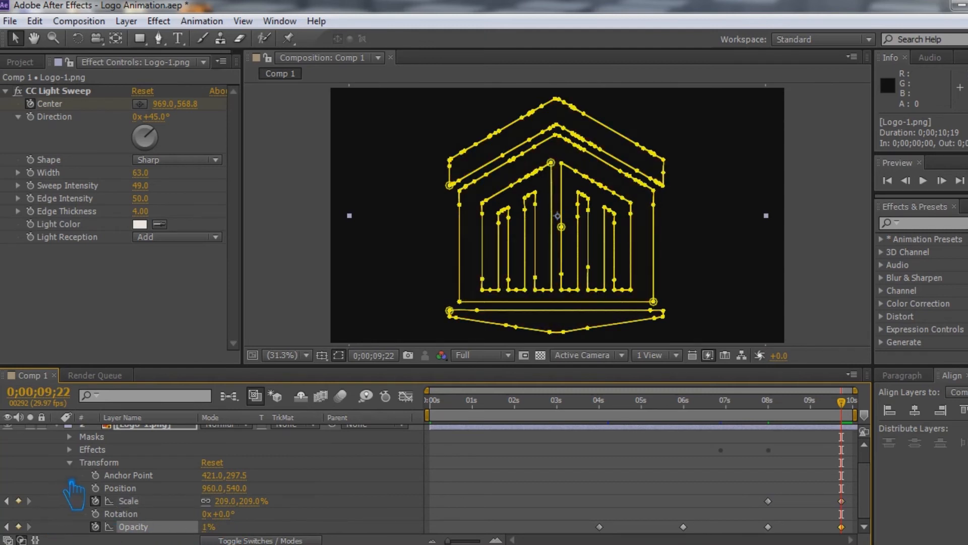
click(71, 463)
click(56, 443)
click(314, 508)
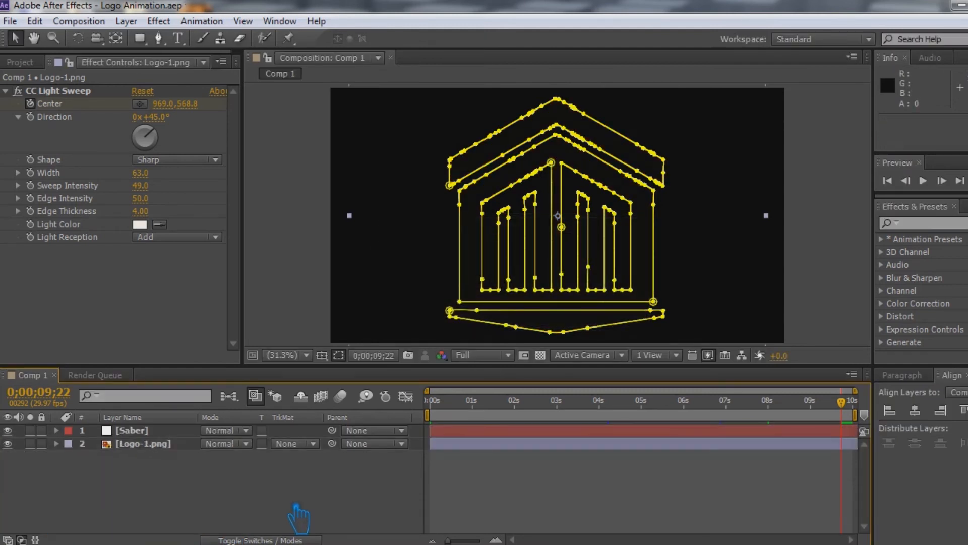
Preview the logo animation and scrub through the timeline to check the closing scale-up and fade-out.
click(960, 180)
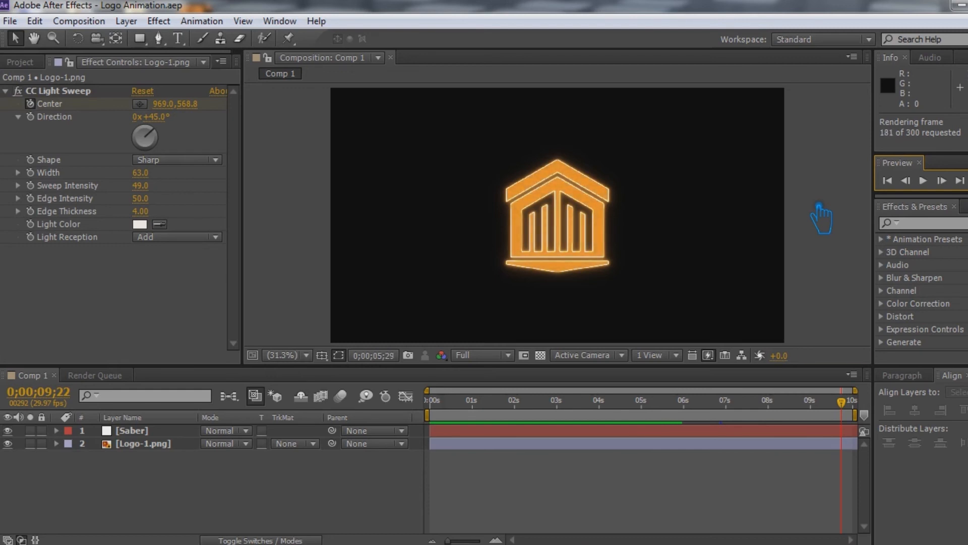
drag(577, 402, 865, 426)
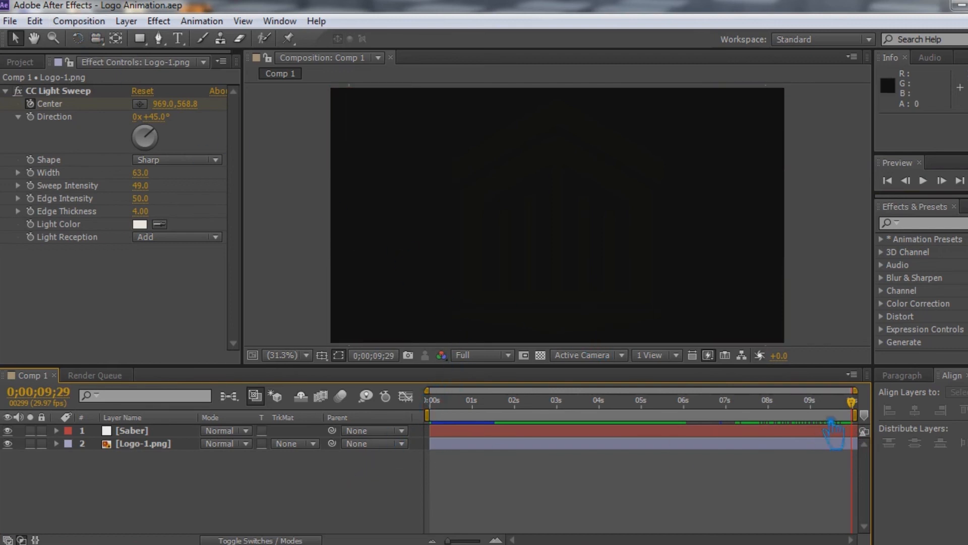
mouse_move(851, 402)
mouse_down()
mouse_move(440, 409)
mouse_move(636, 419)
mouse_up()
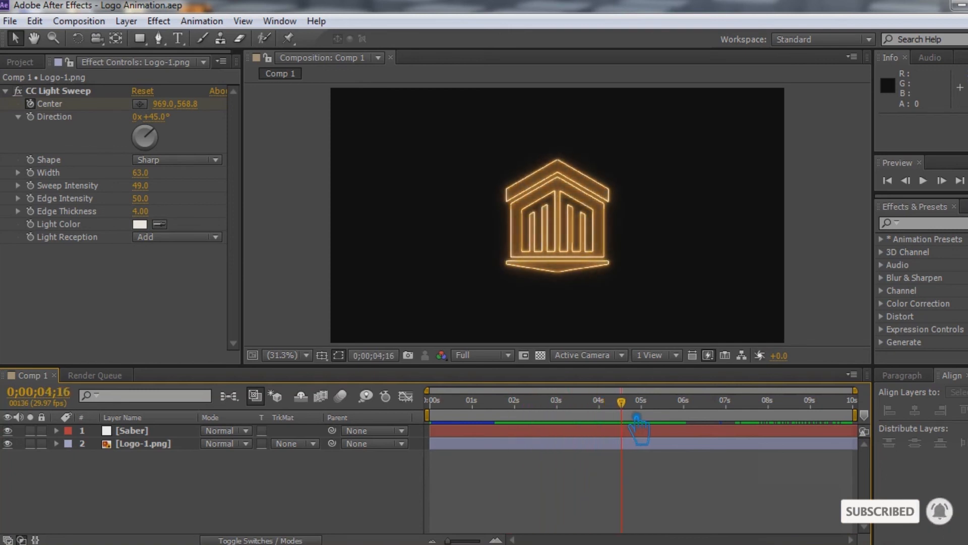
Try the Fog preset on the Saber layer's effect and scrub through the timeline to review it.
click(139, 65)
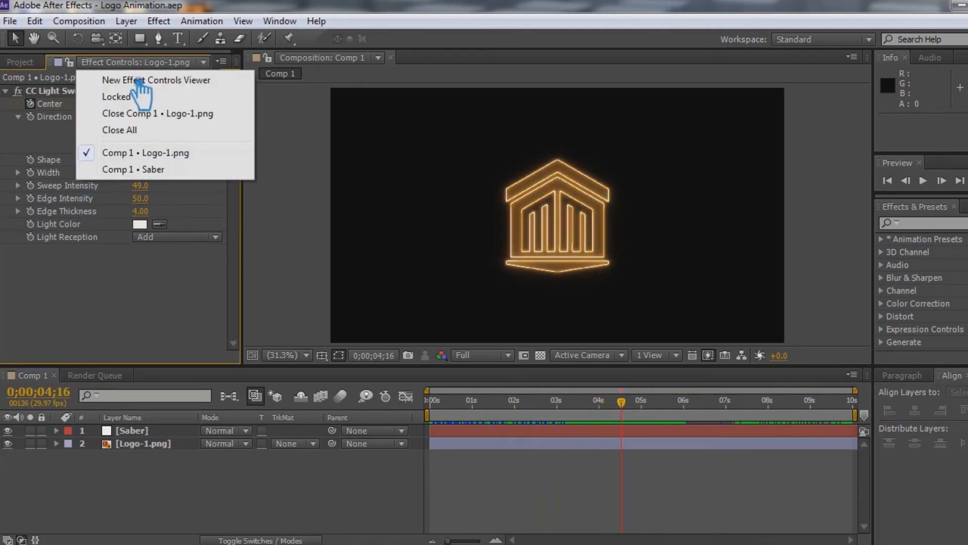
click(148, 438)
click(149, 430)
click(164, 100)
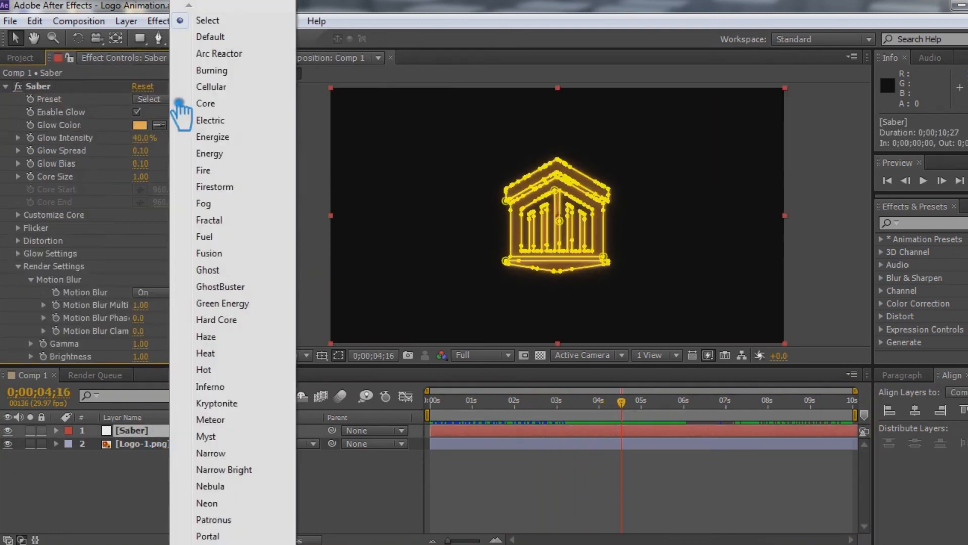
click(222, 204)
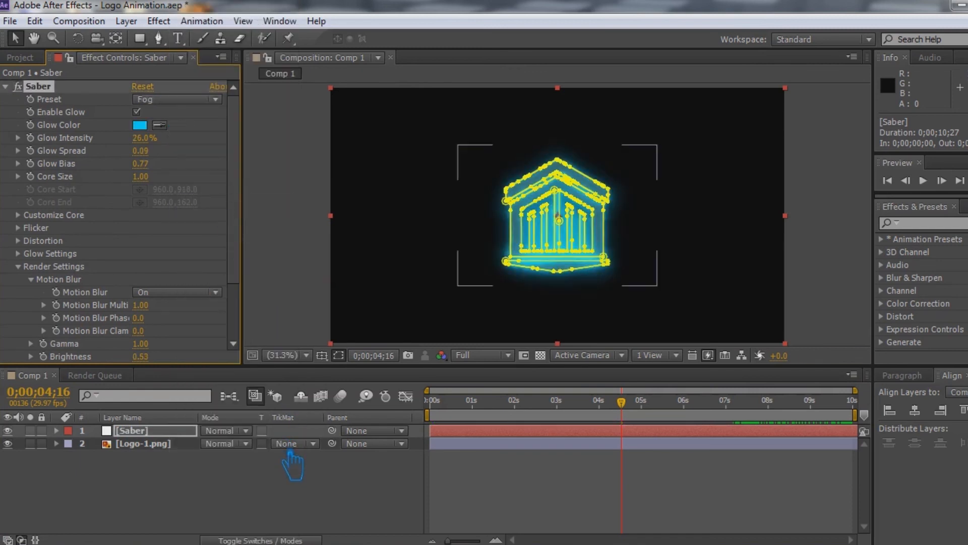
click(293, 466)
drag(635, 416, 779, 410)
Try the Fire preset on the Saber effect and review it around the light sweep.
click(169, 100)
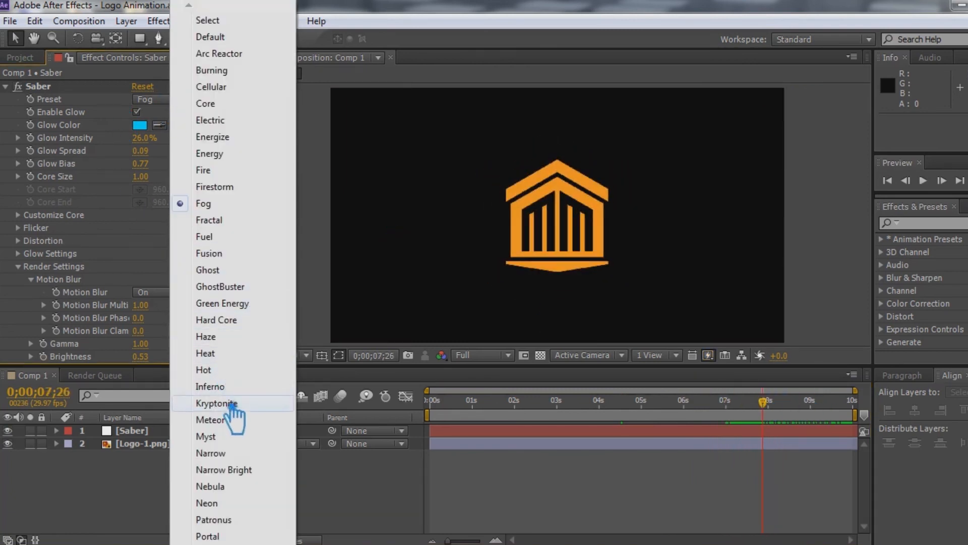
click(222, 170)
mouse_move(762, 402)
mouse_down()
mouse_move(447, 411)
mouse_move(706, 401)
mouse_move(747, 396)
mouse_move(760, 383)
mouse_up()
click(299, 492)
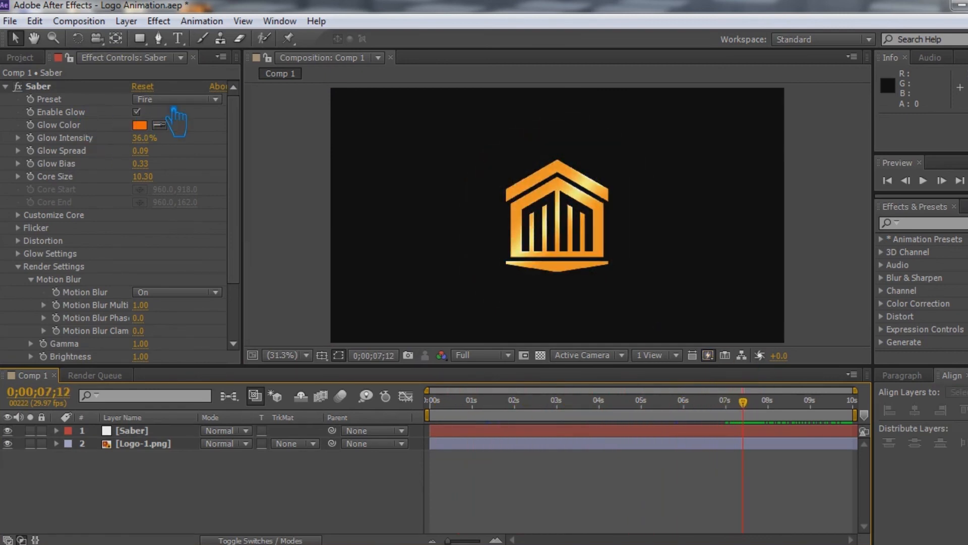
Try the Solar preset on the Saber effect with a Glow Intensity of 5% and scrub through the animation.
click(174, 100)
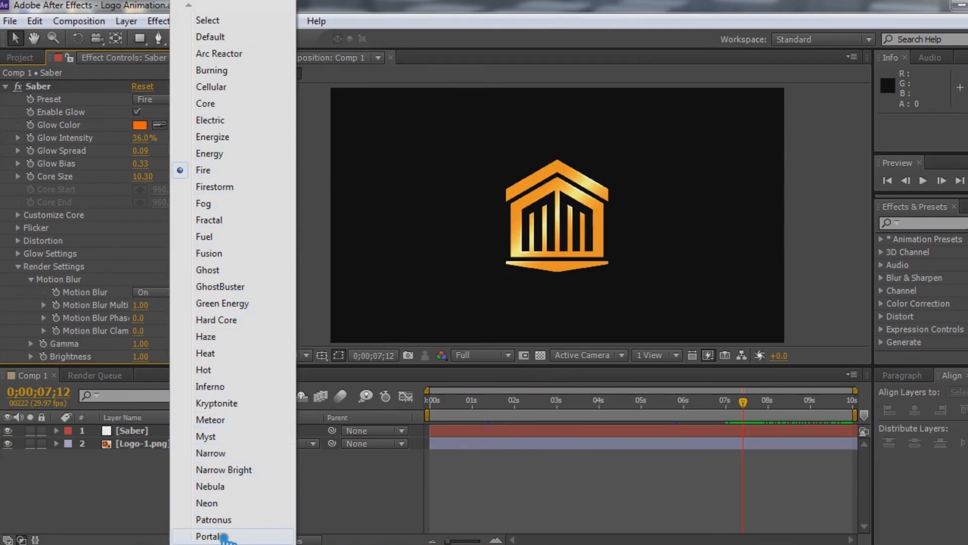
scroll(232, 504, down, 2)
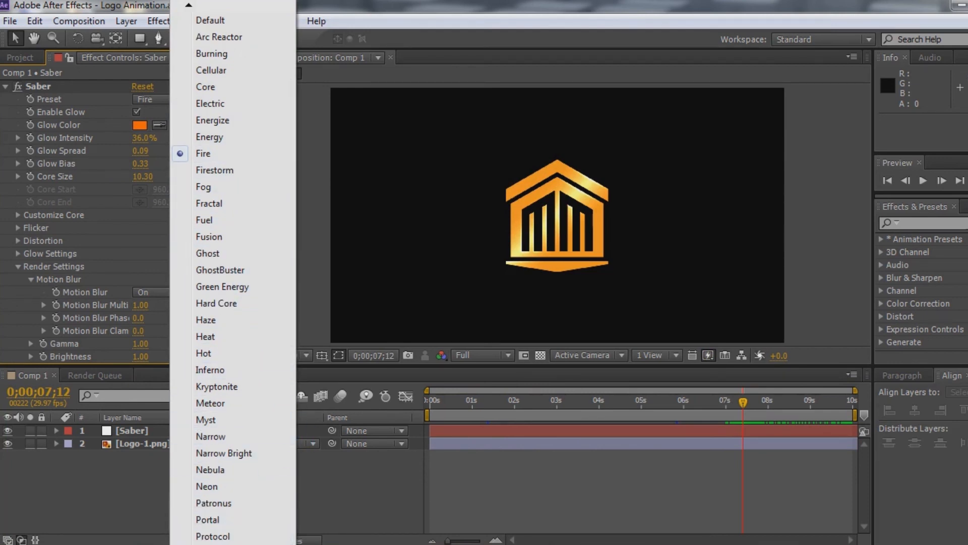
scroll(232, 277, down, 2)
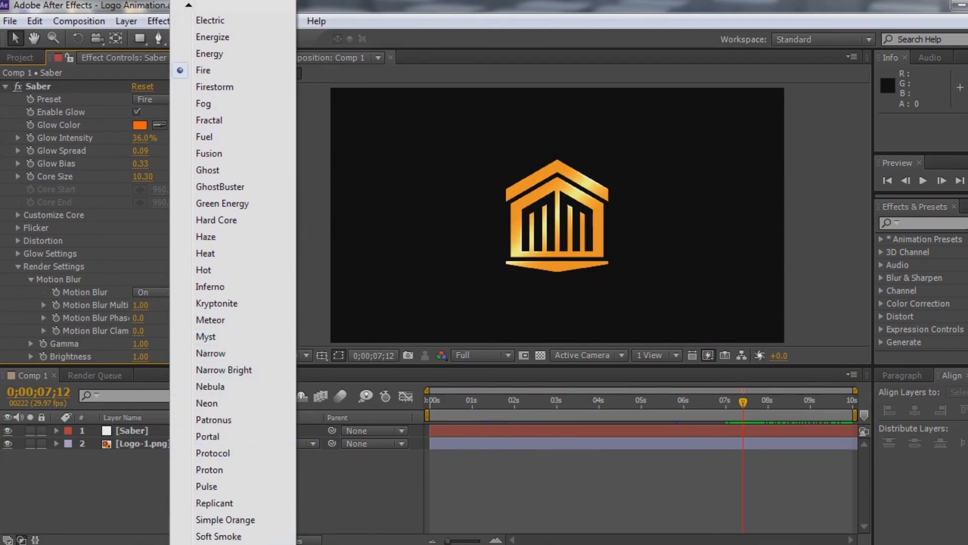
click(256, 544)
drag(745, 403, 607, 394)
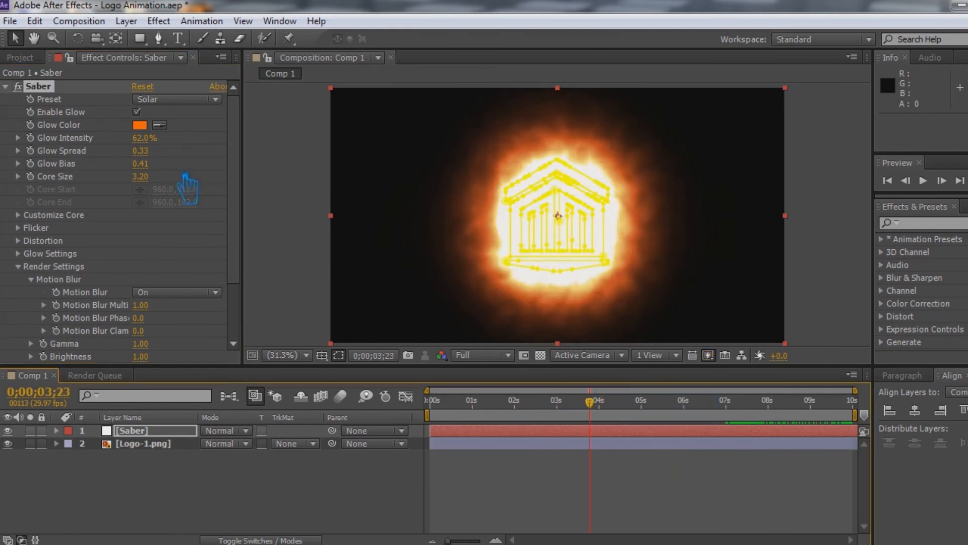
drag(145, 139, 112, 148)
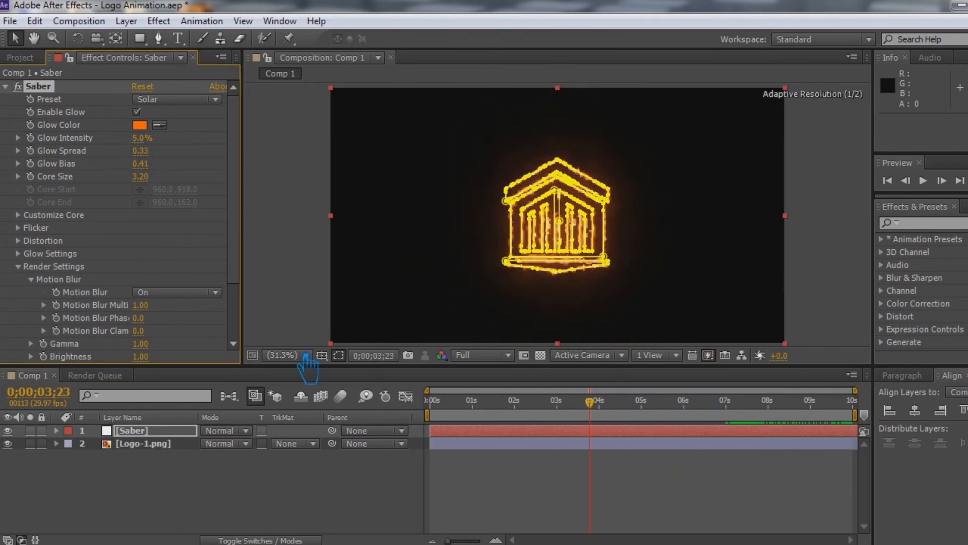
click(309, 496)
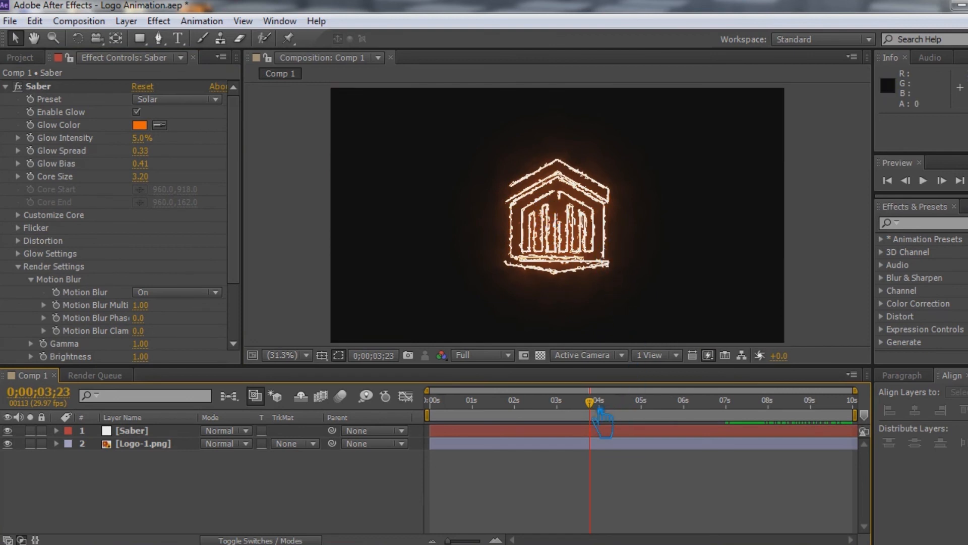
drag(600, 411, 820, 413)
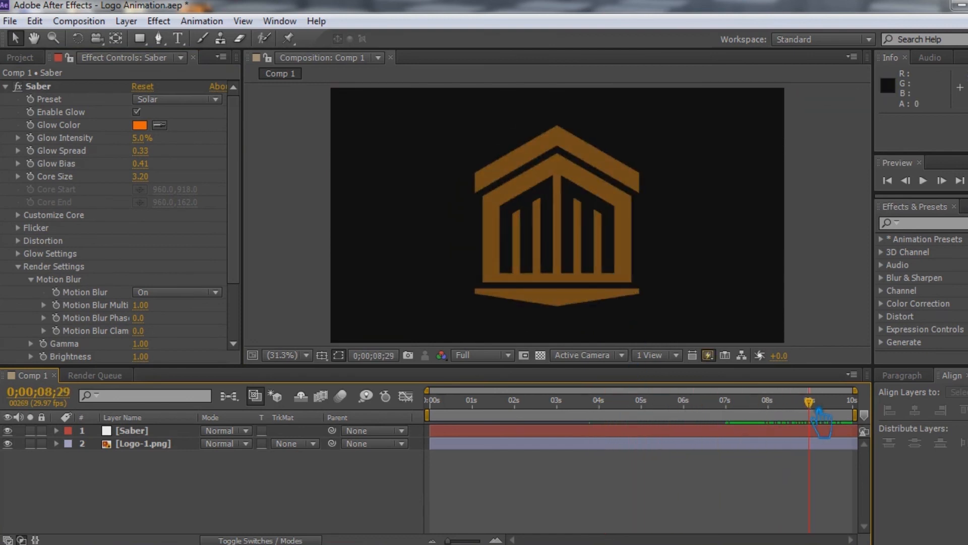
click(193, 100)
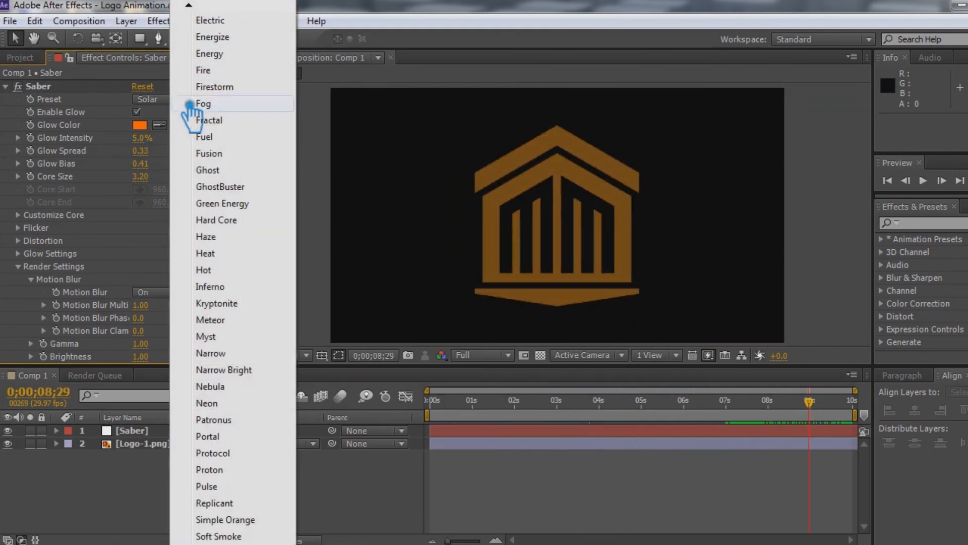
click(123, 486)
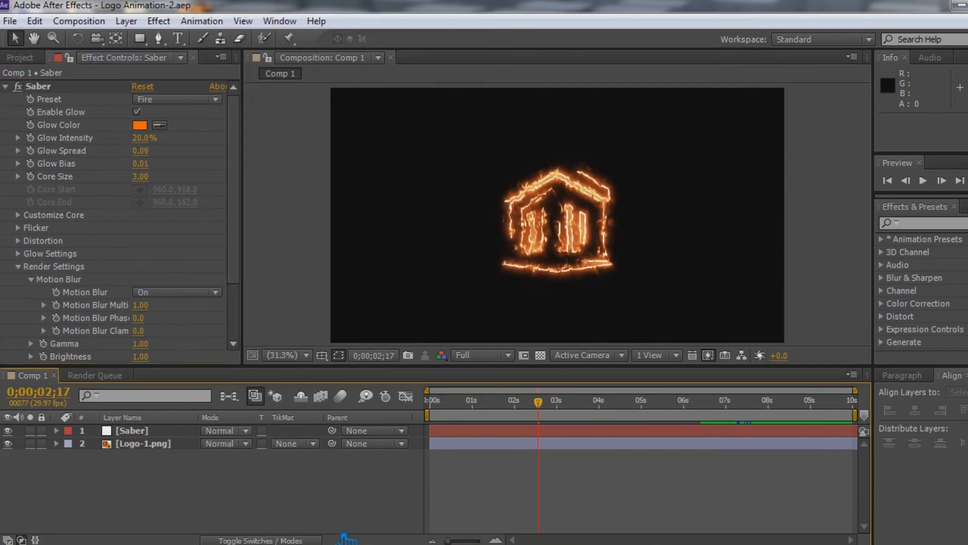
click(438, 123)
click(262, 446)
click(249, 458)
click(164, 431)
click(227, 454)
Apply the Fusion preset to the Saber effect and lower its Glow Intensity to 19%.
click(166, 99)
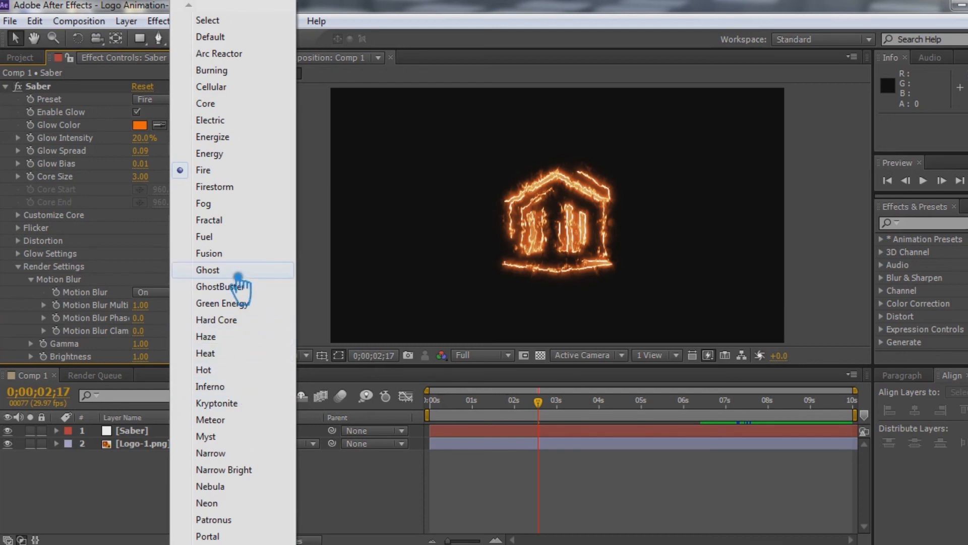
click(243, 254)
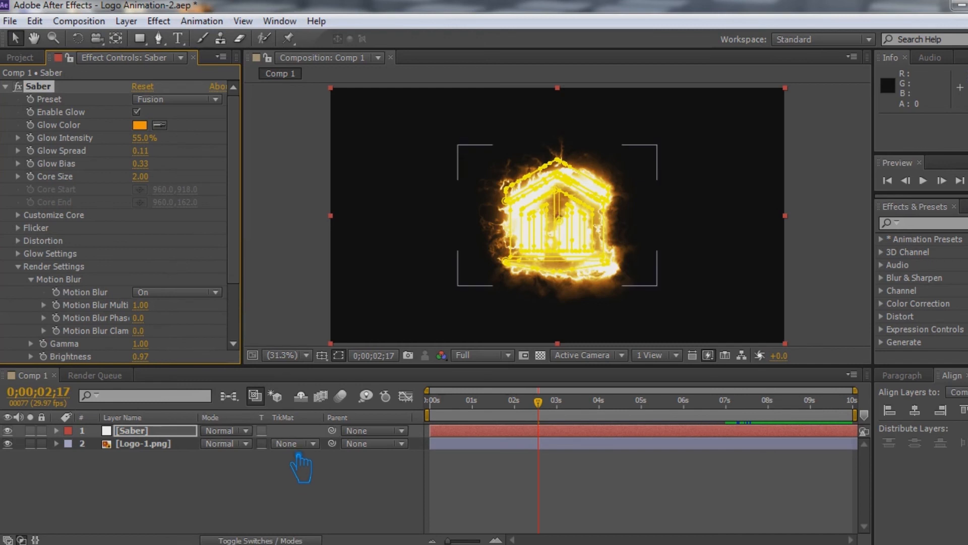
drag(151, 140, 130, 151)
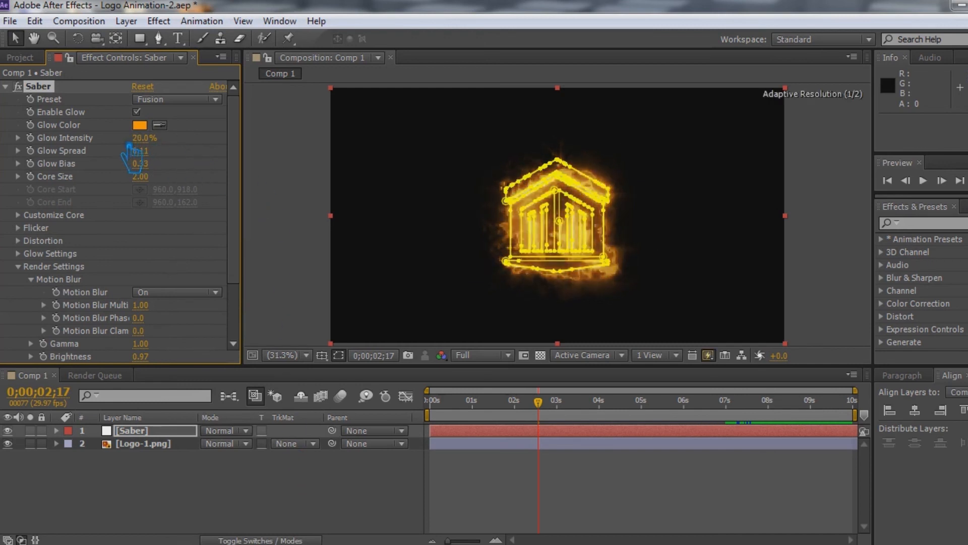
click(282, 499)
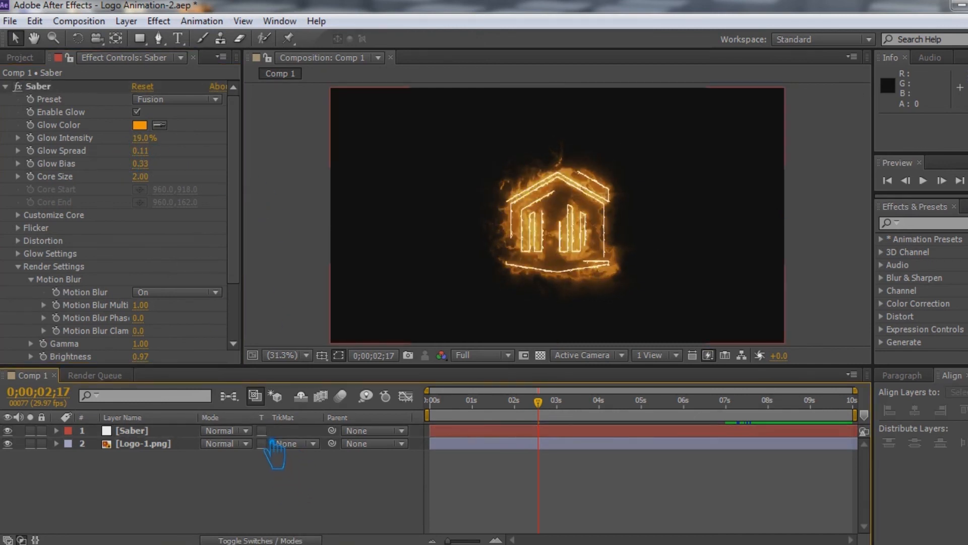
Try a Saber Core Size of 4, and settle on a Core Size of 3.
click(151, 179)
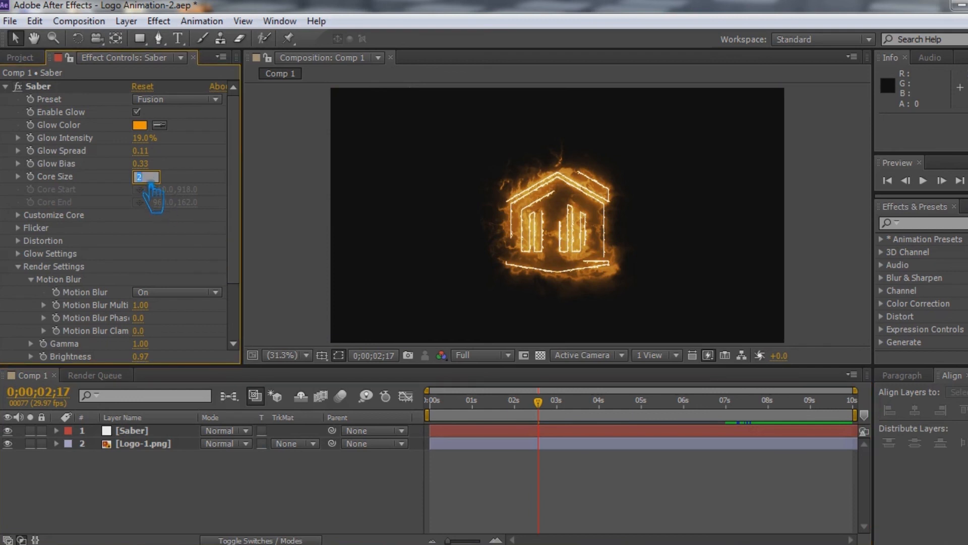
text(4)
key(Return)
click(308, 492)
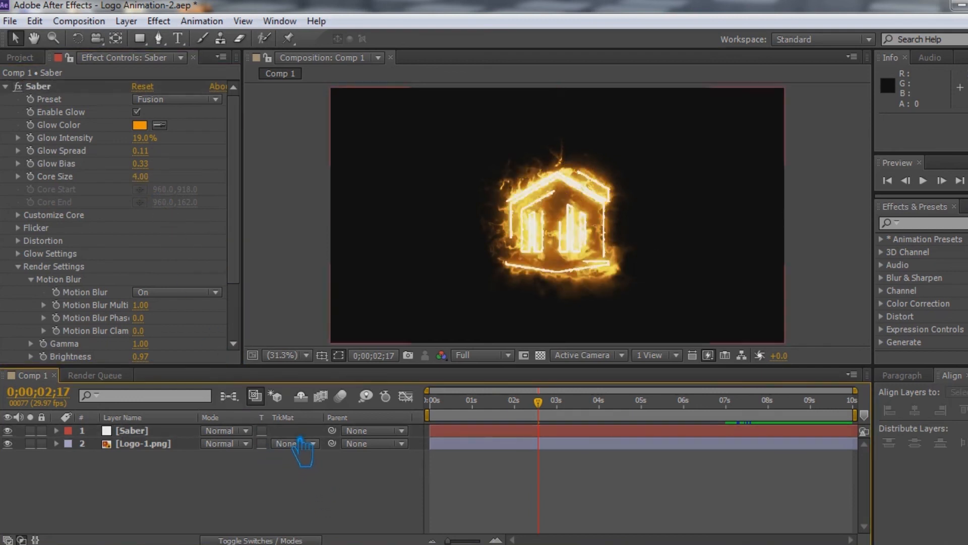
click(150, 180)
key(Return)
click(319, 476)
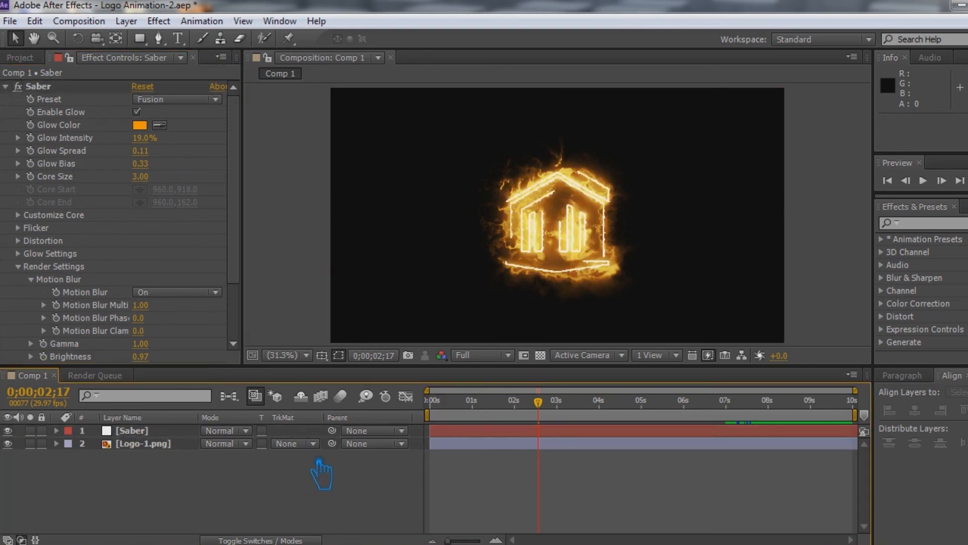
Try a Saber Glow Intensity of 7%, and settle on 10%.
drag(155, 141, 148, 142)
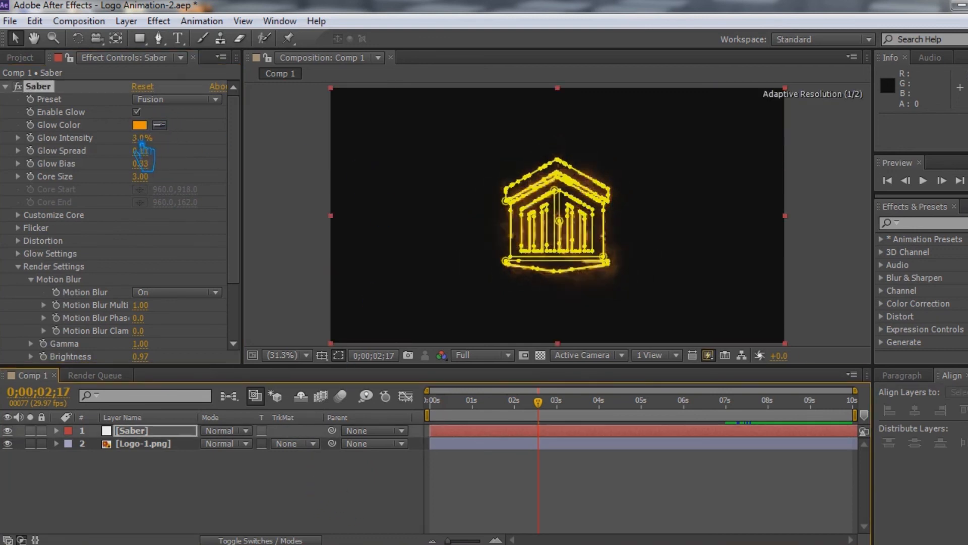
click(320, 490)
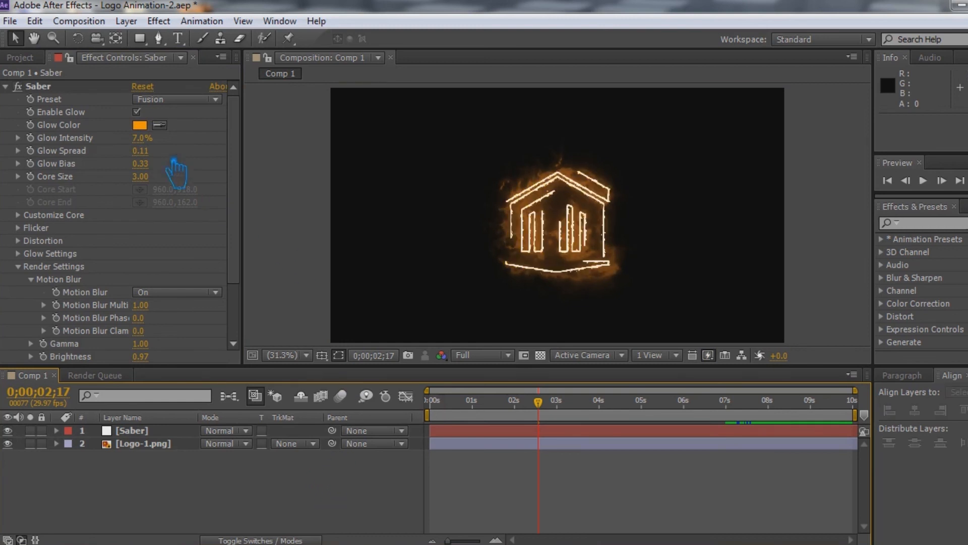
drag(151, 147, 157, 146)
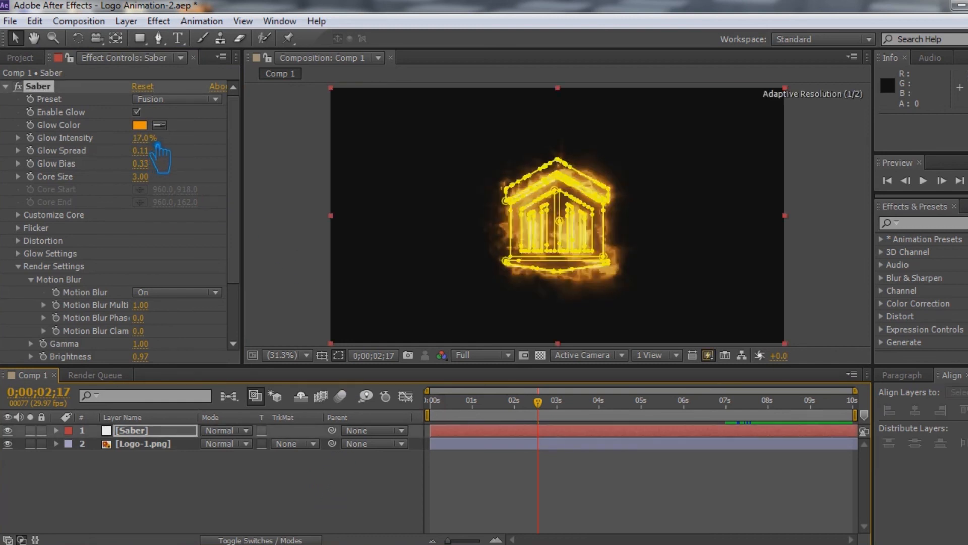
click(313, 477)
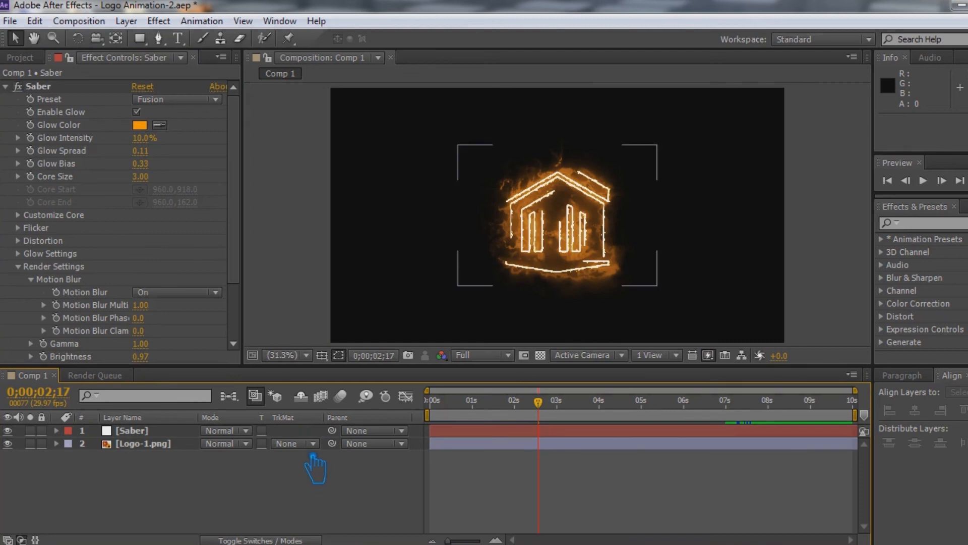
Scrub back and forth through the timeline to review the logo animation with the Fusion outline.
click(90, 23)
click(319, 506)
drag(556, 410, 760, 428)
drag(820, 429, 697, 429)
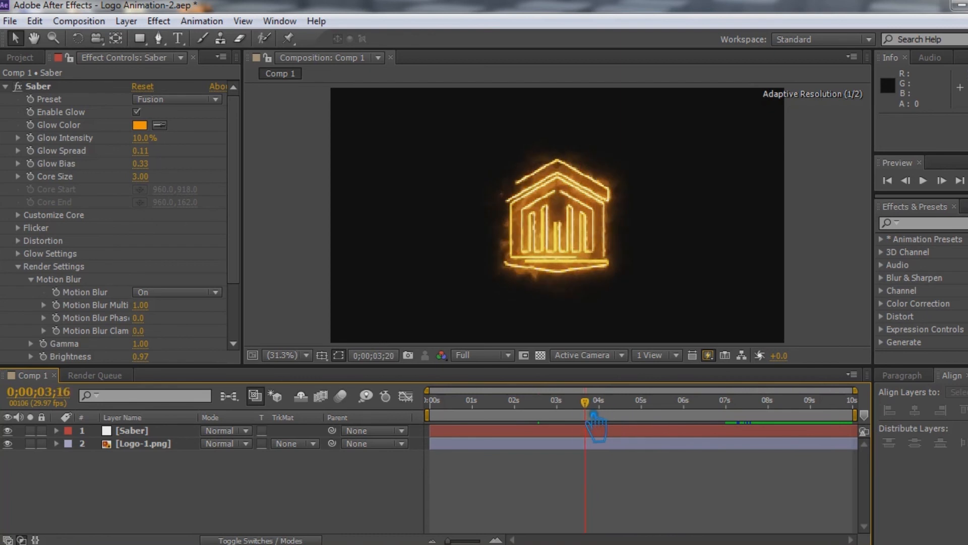